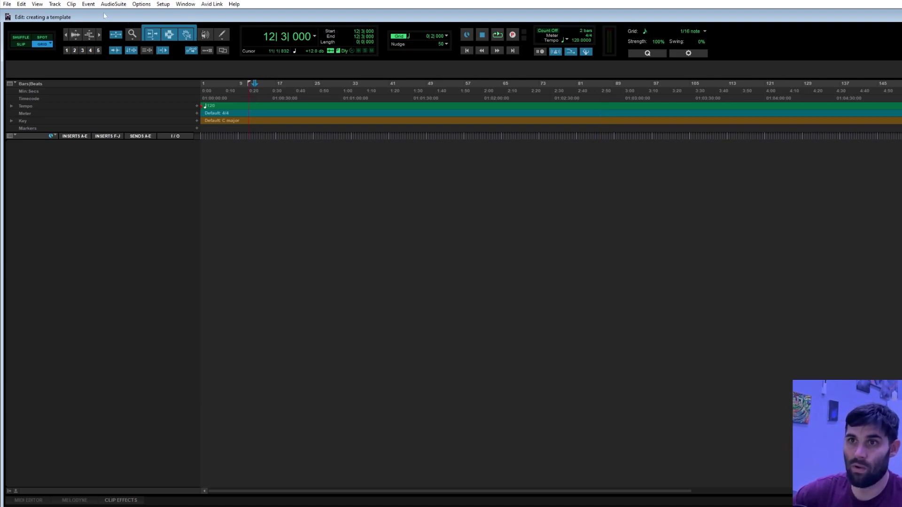
Step: Start a new-track batch whose first row is a stereo Master Fader
click(55, 4)
click(66, 13)
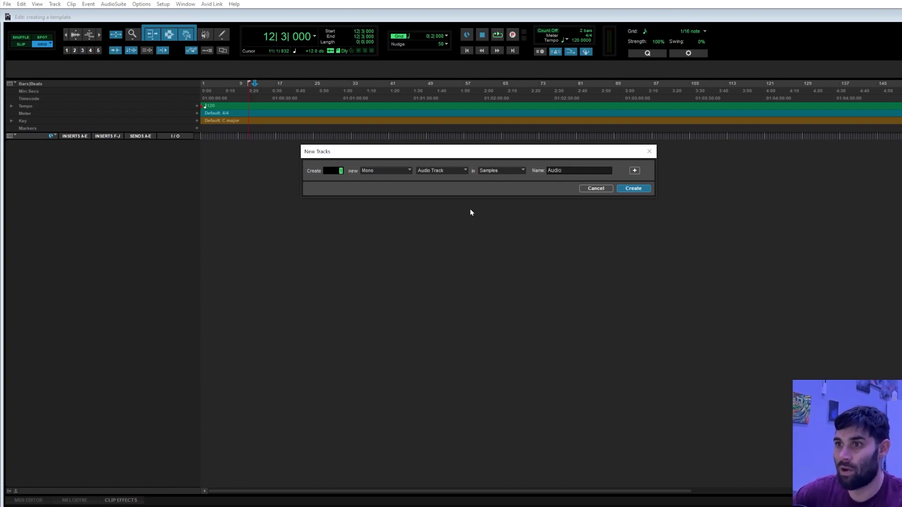
click(387, 171)
click(403, 180)
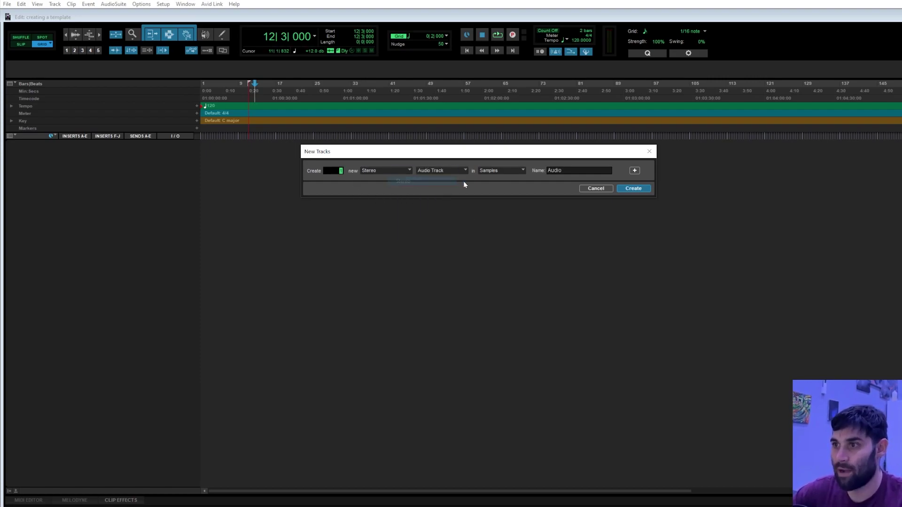
click(452, 171)
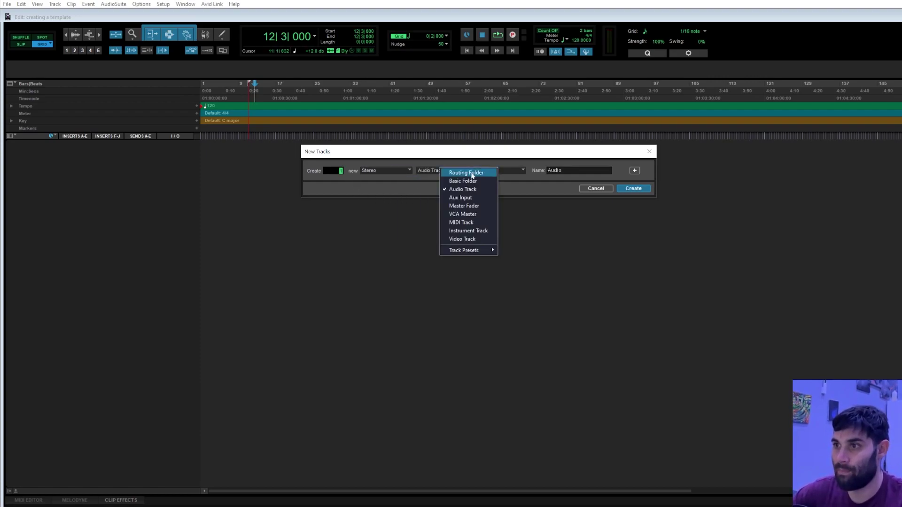
click(488, 207)
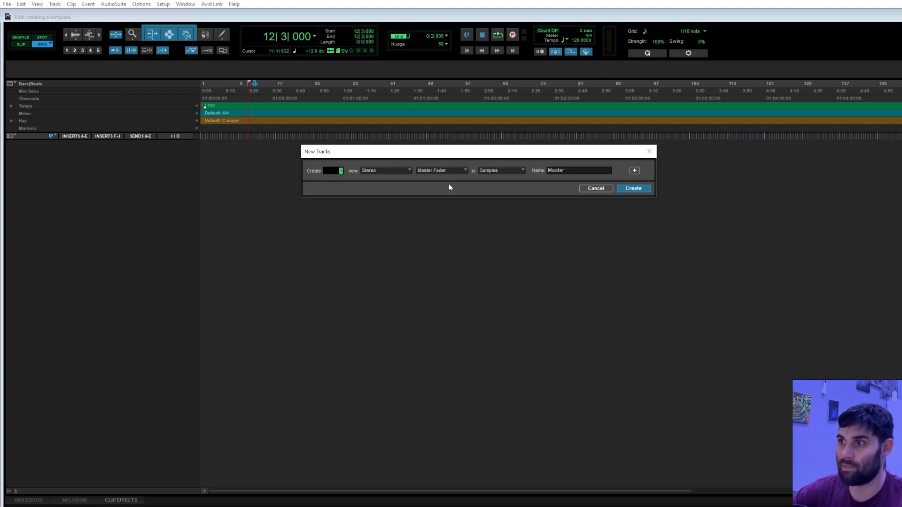
Step: Add rows for 1 stereo and 7 mono audio tracks plus 5 stereo Aux Inputs, and create them
click(635, 171)
click(386, 185)
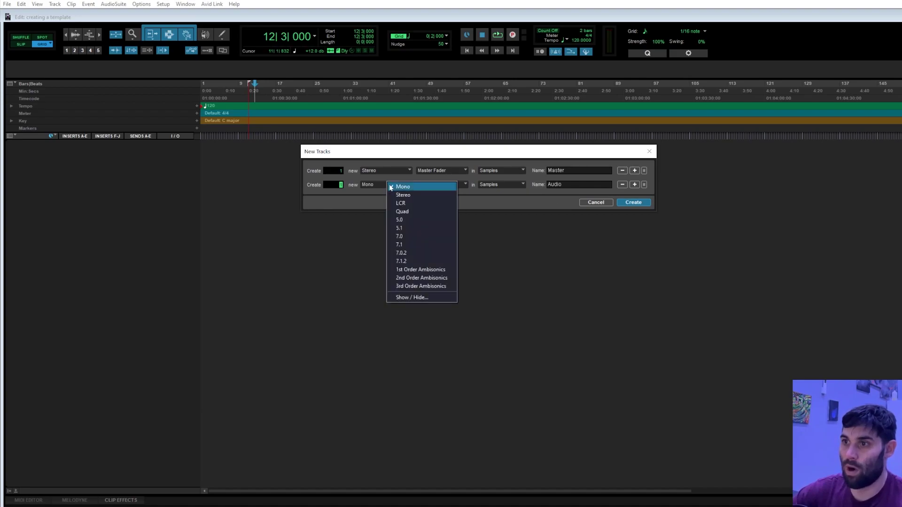
click(421, 192)
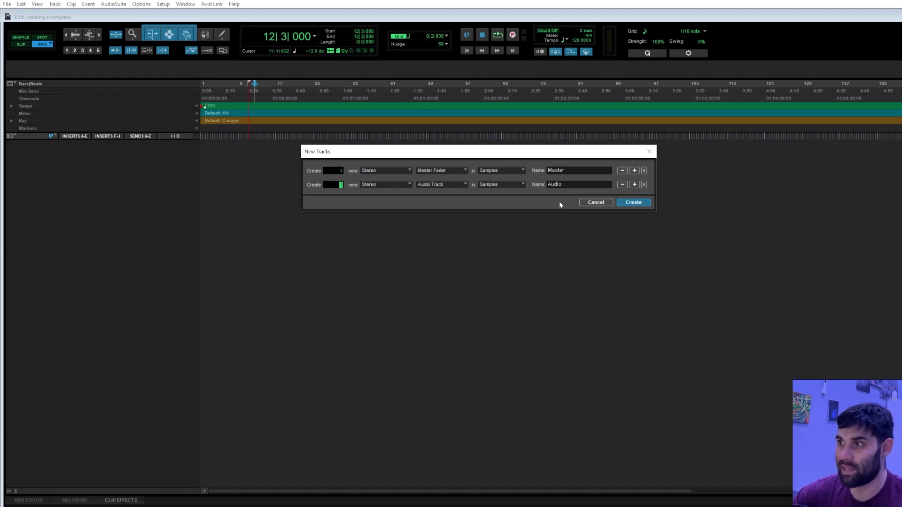
click(635, 184)
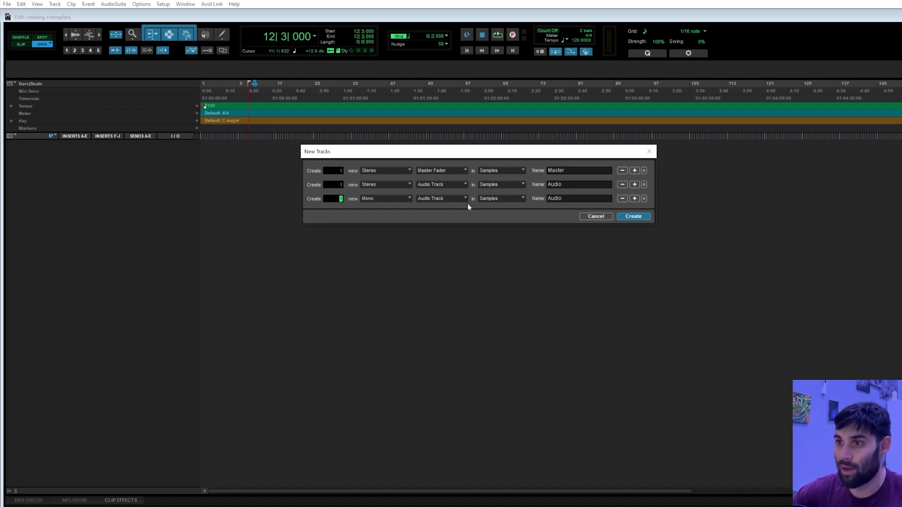
click(634, 198)
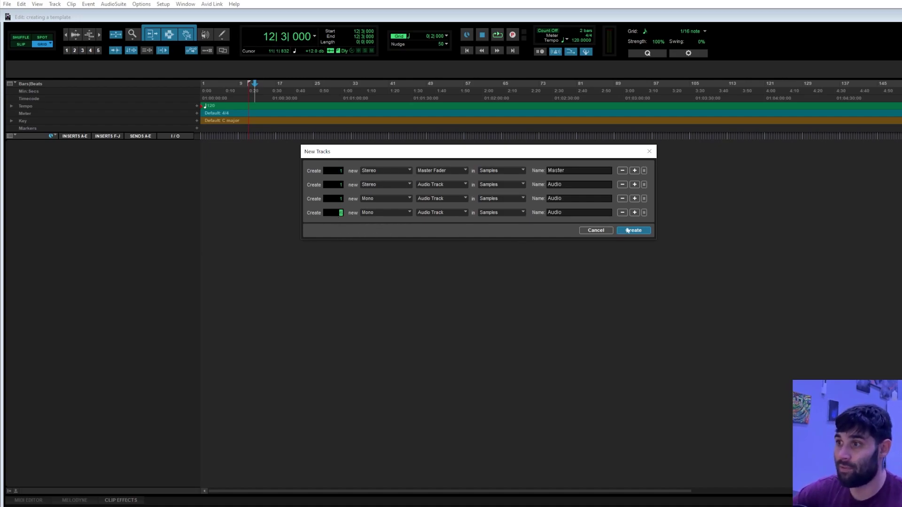
click(634, 213)
text(6)
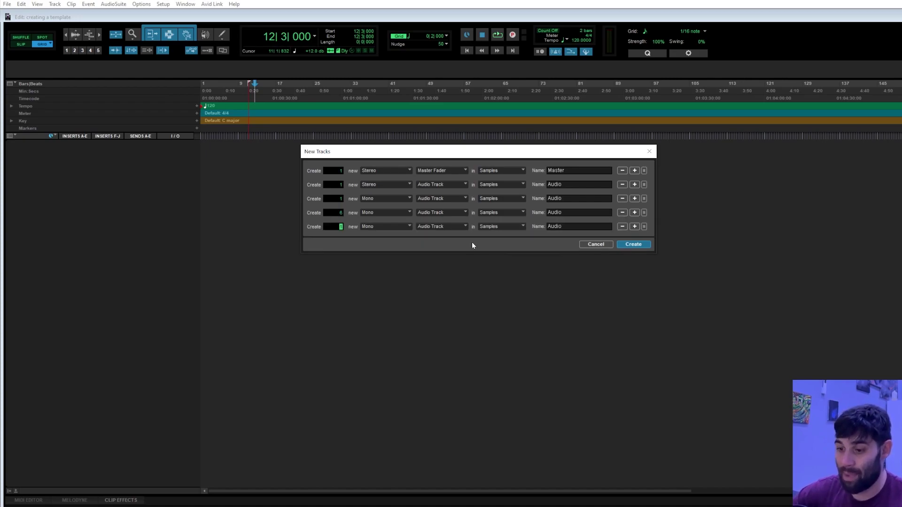
click(383, 227)
click(394, 237)
click(437, 226)
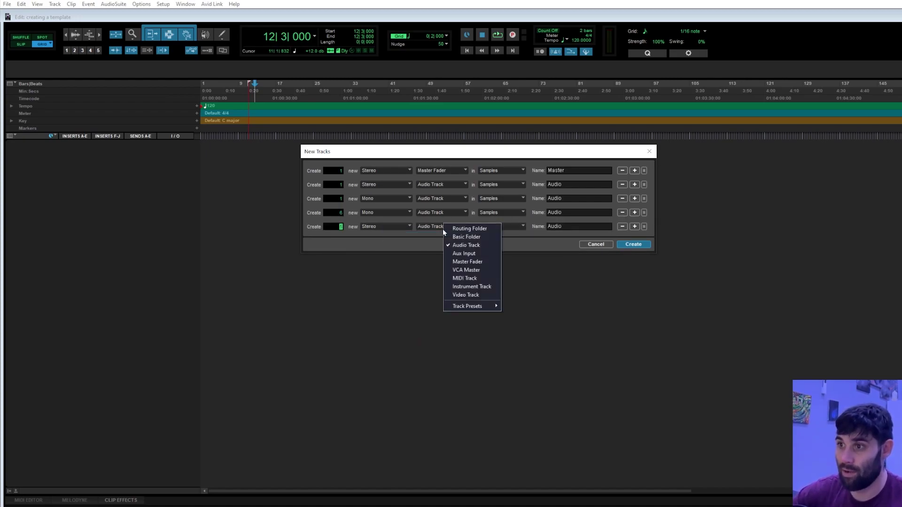
click(497, 253)
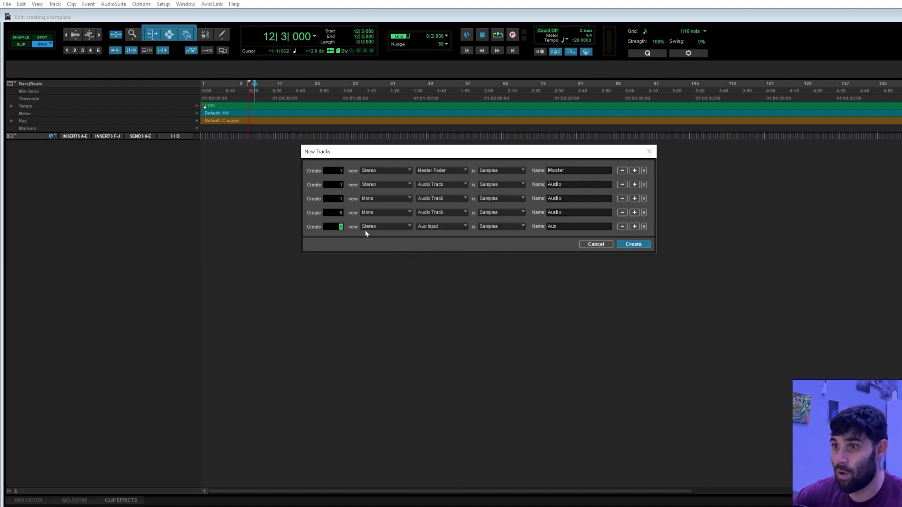
click(620, 246)
key(ctrl+equal)
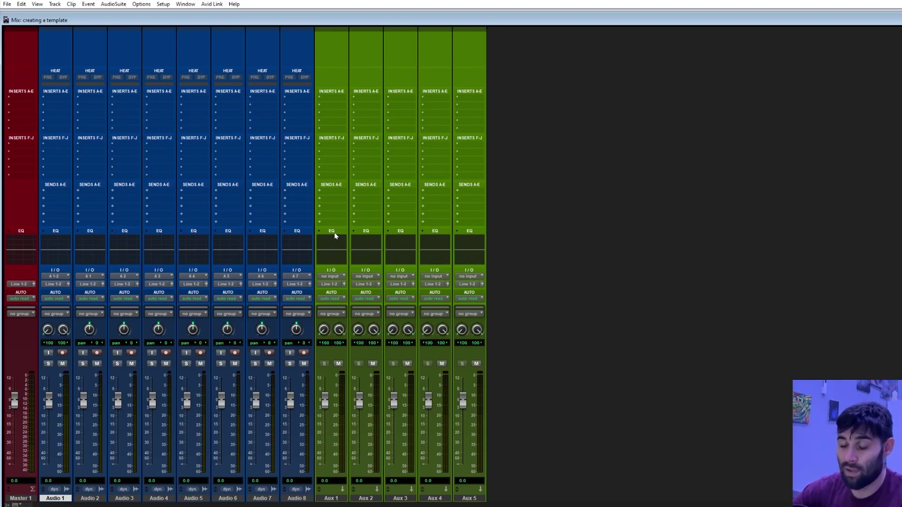
Step: Scroll the Mix window to reveal the comments row beneath the track names
scroll(341, 179, up, 1)
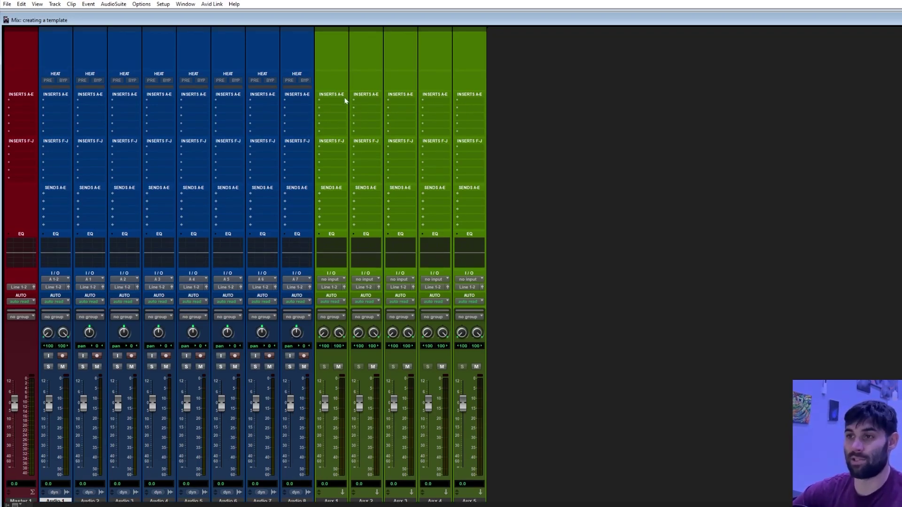
scroll(311, 141, down, 3)
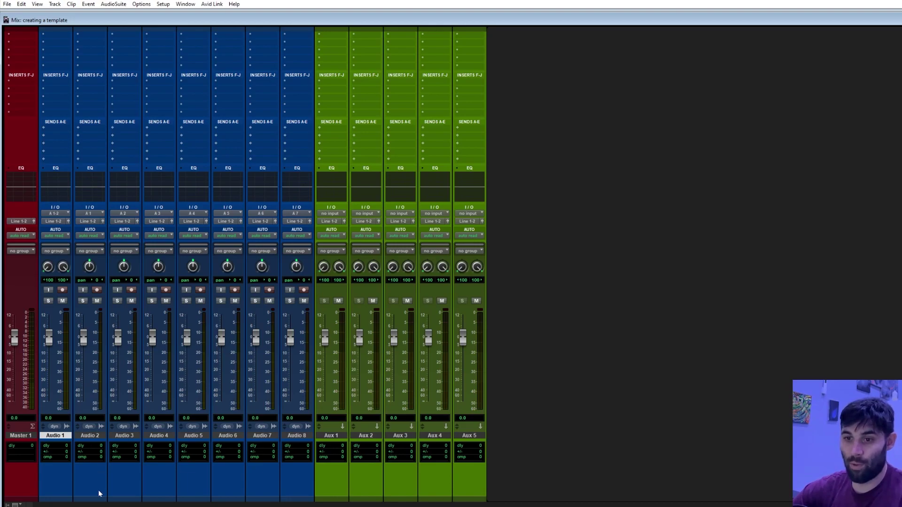
Step: Color the Audio 2 track red from the Color Palette
double_click(96, 502)
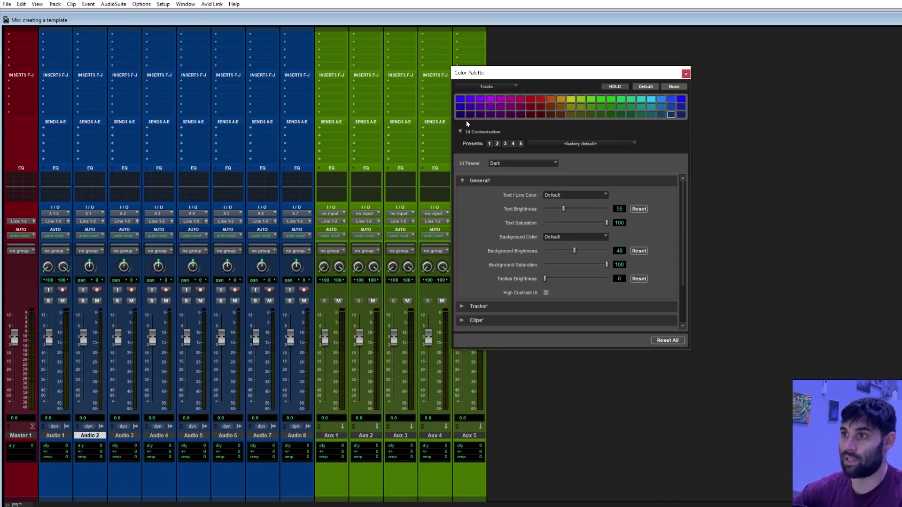
click(530, 99)
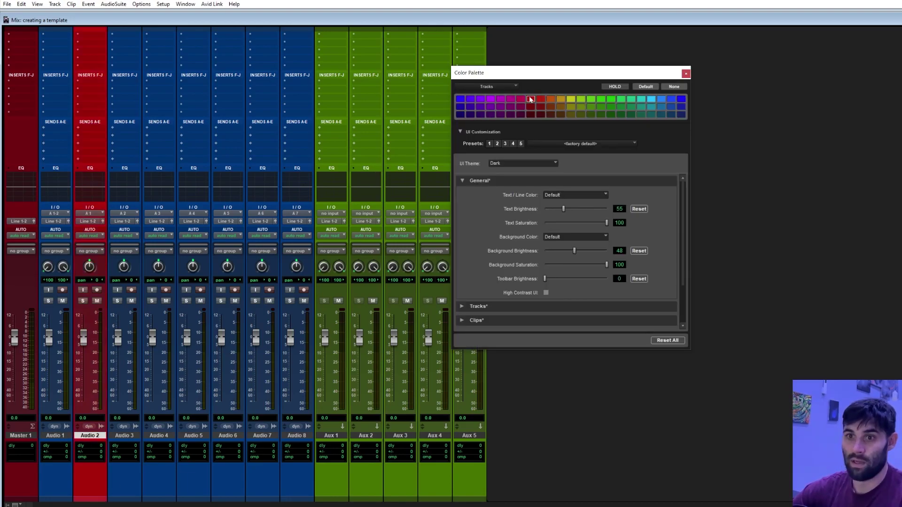
click(686, 74)
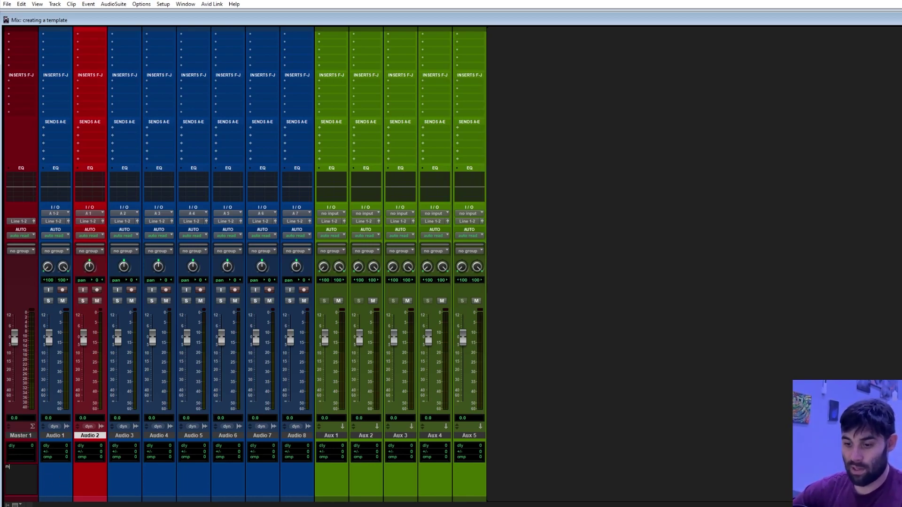
Step: Enter the audio track comments 'mp3', 'rec', 'adlib' and 'adlib2'
key(Tab)
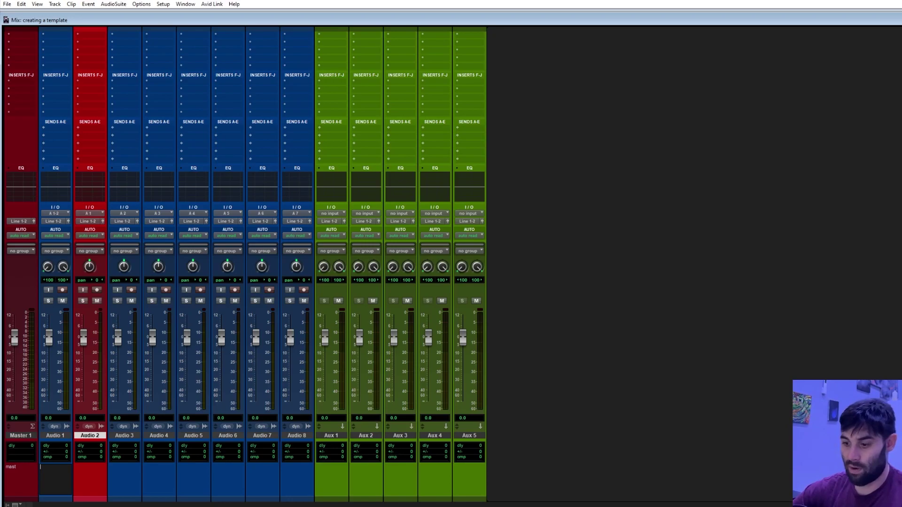
text(mp3)
key(Tab)
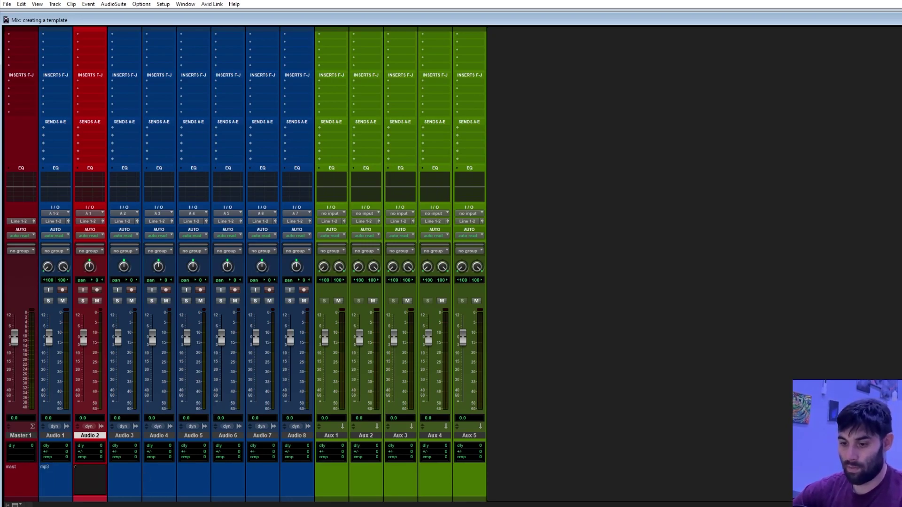
text(rec)
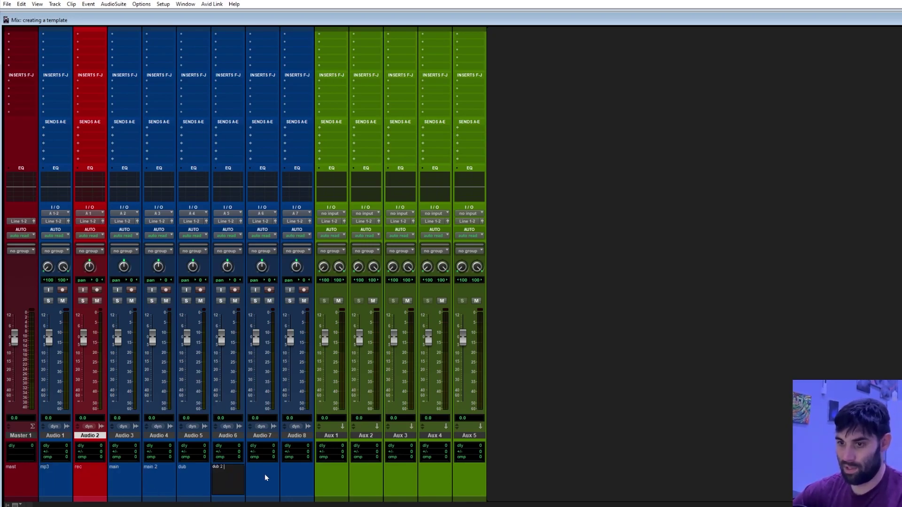
key(Tab)
text(adlib)
key(Tab)
text(adl)
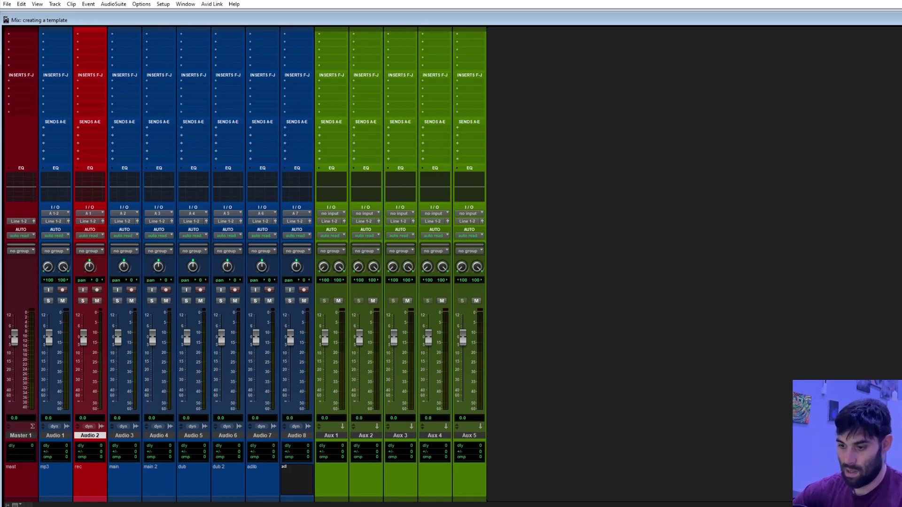
text(ib2)
Step: Enter the aux input comments 'voc chain', 'revrb' and 'delay'
key(Tab)
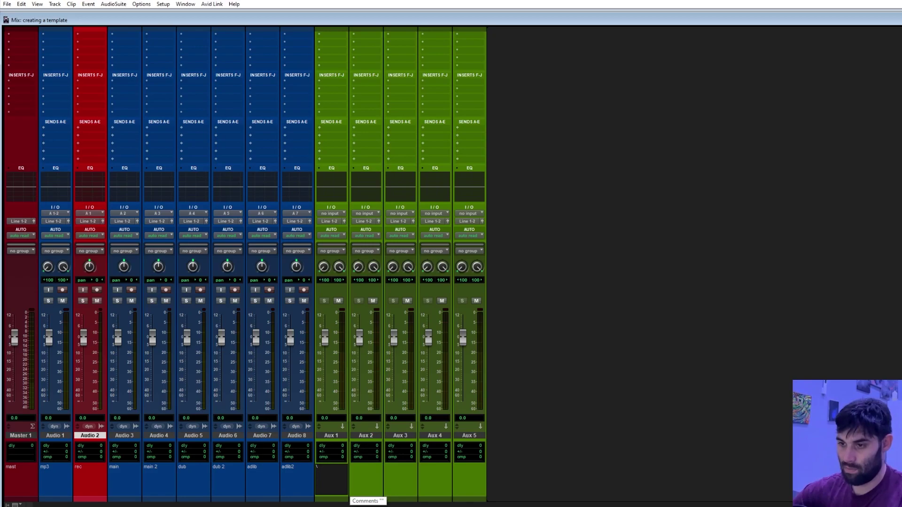
text(voc chain)
key(Tab)
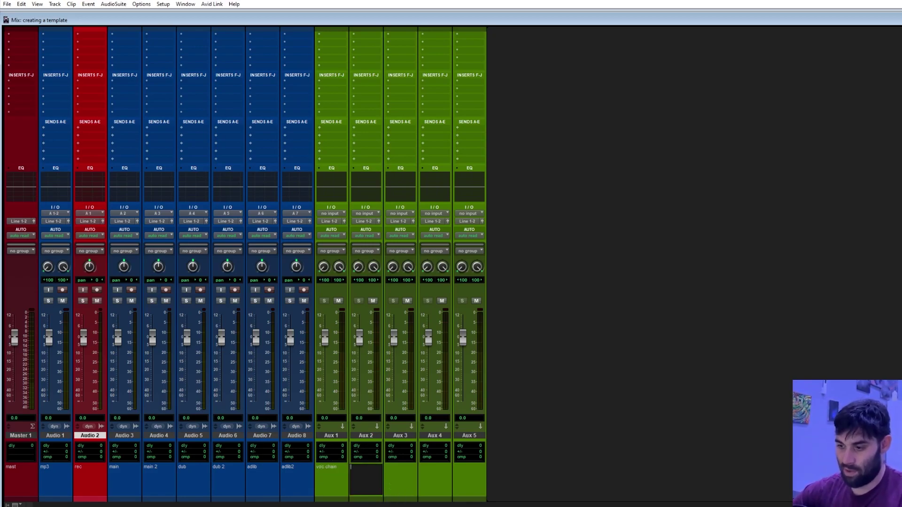
text(revrb)
key(Tab)
text(delay)
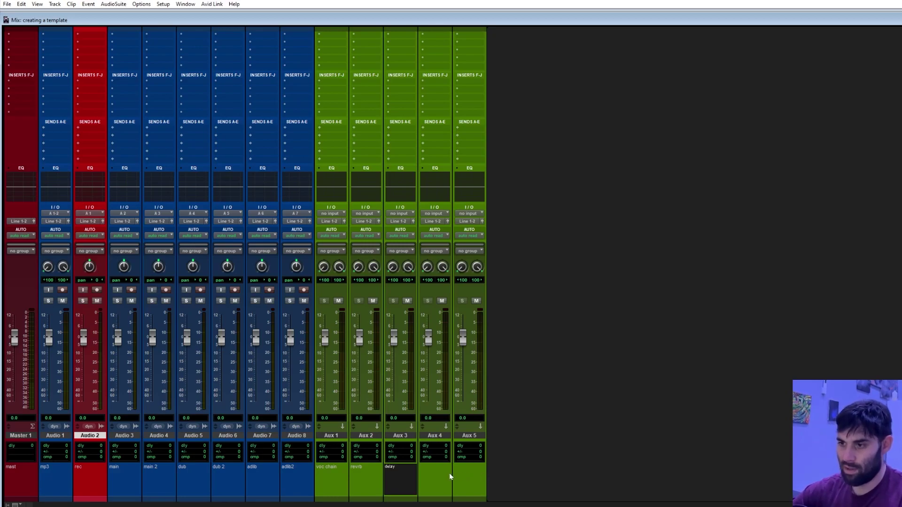
key(Tab)
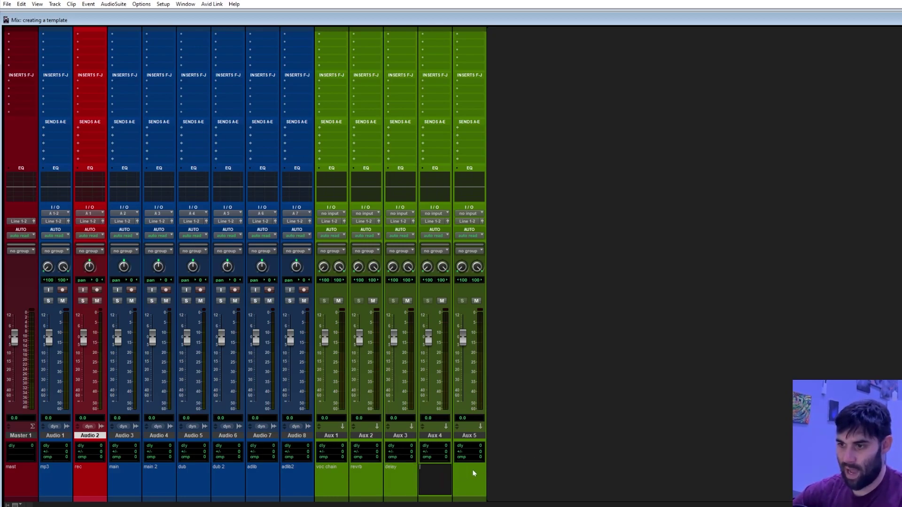
key(Tab)
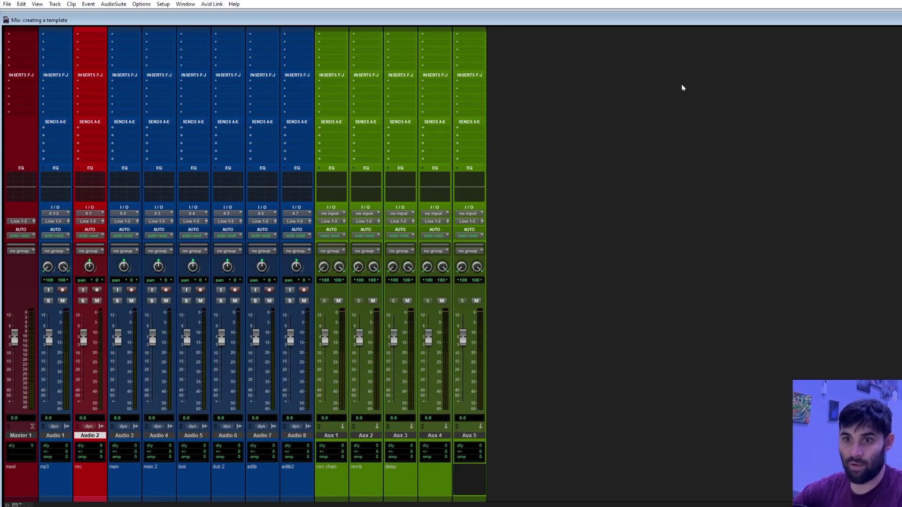
Step: Organize plug-in menus by Category & Manufacturer and insert a stereo Dyn3 Compressor/Limiter on Master 1
click(18, 81)
mouse_move(65, 106)
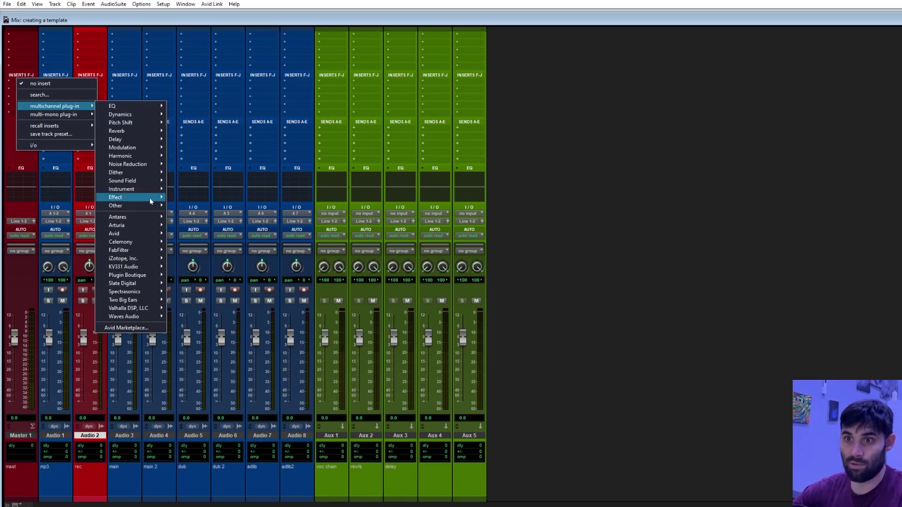
mouse_move(141, 235)
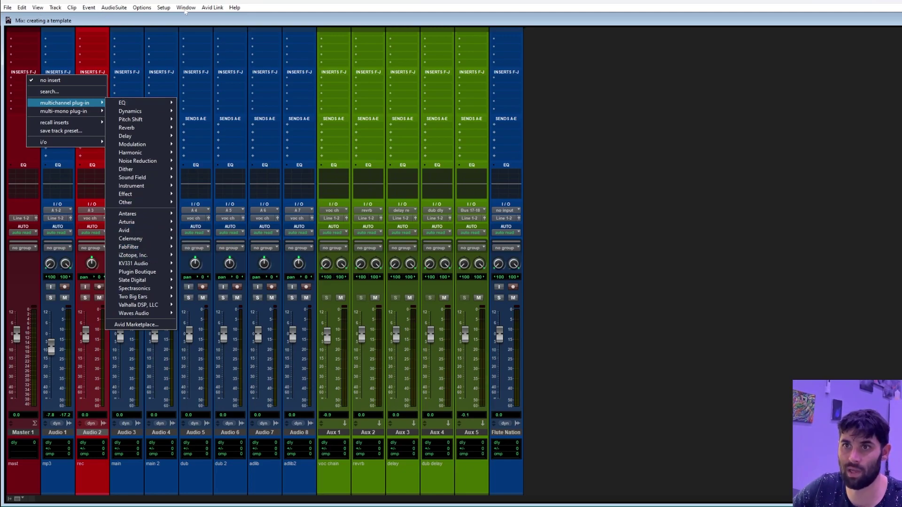
click(162, 7)
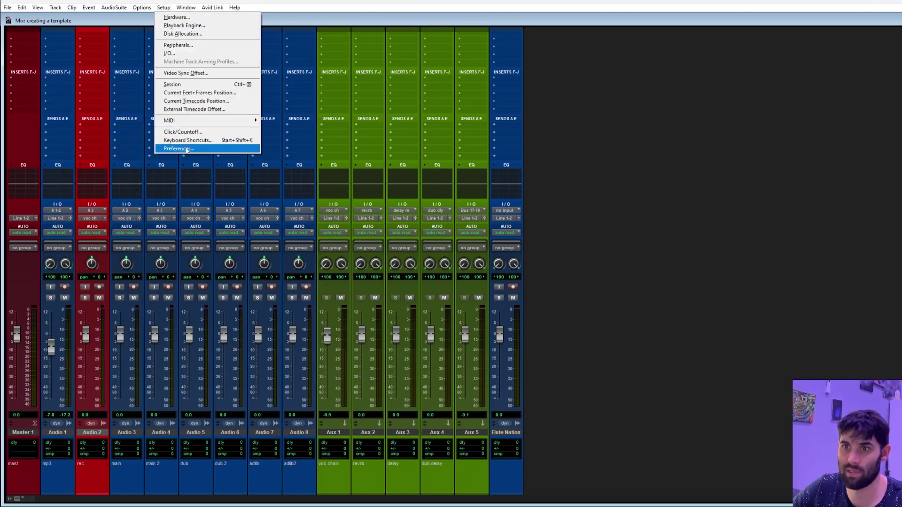
click(186, 149)
click(407, 136)
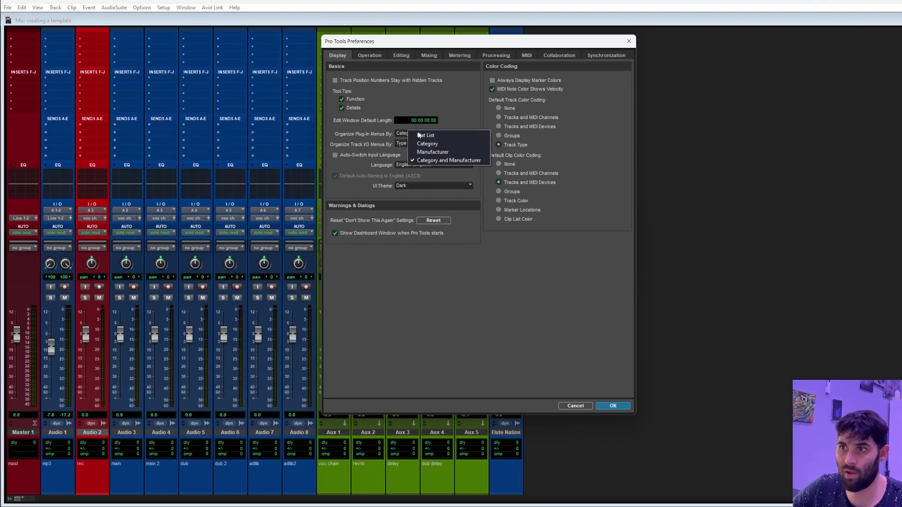
click(446, 160)
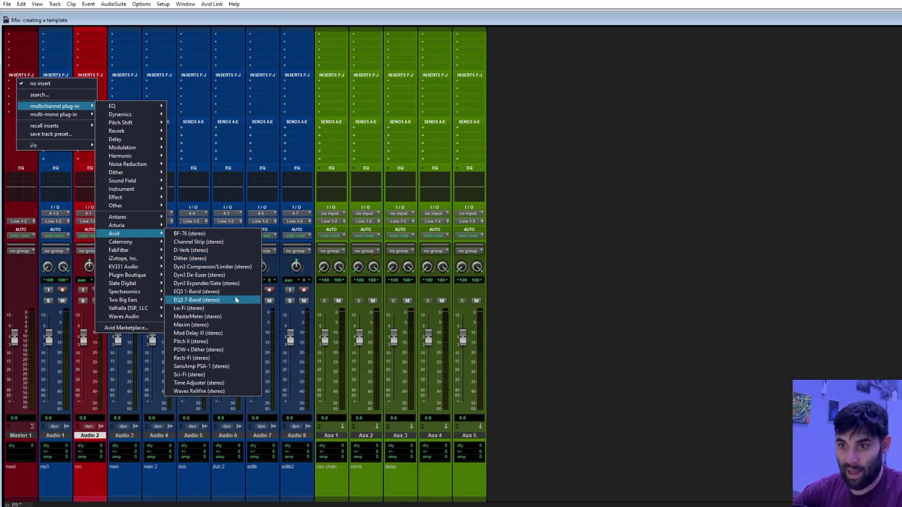
click(240, 266)
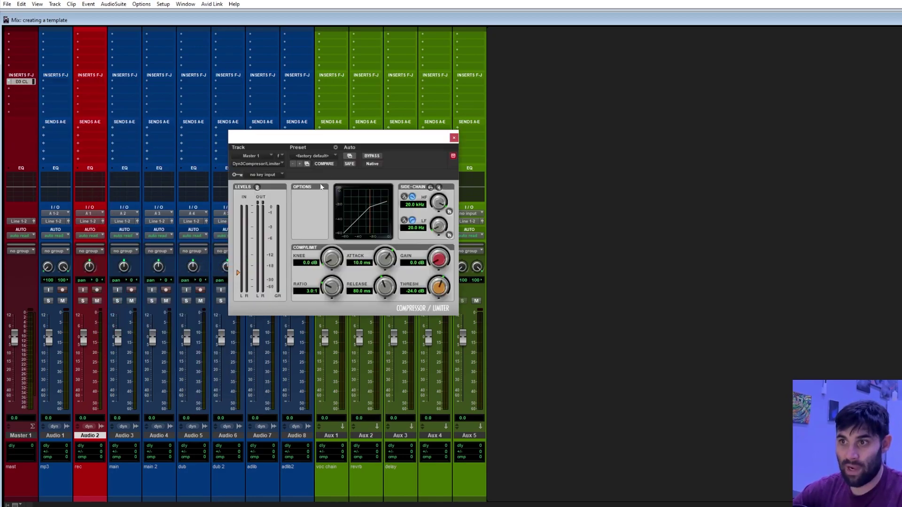
Step: Close the master compressor window and pull Audio 1's fader down to -3.8
click(332, 158)
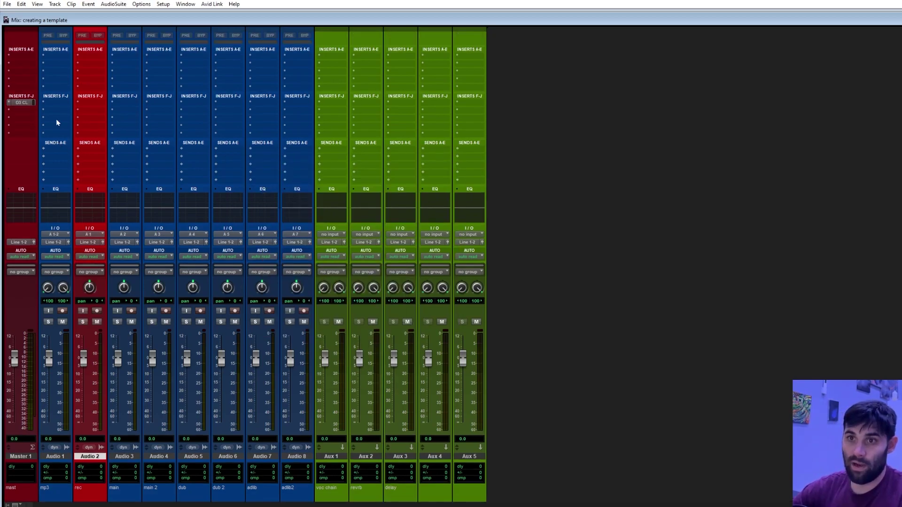
scroll(59, 199, down, 1)
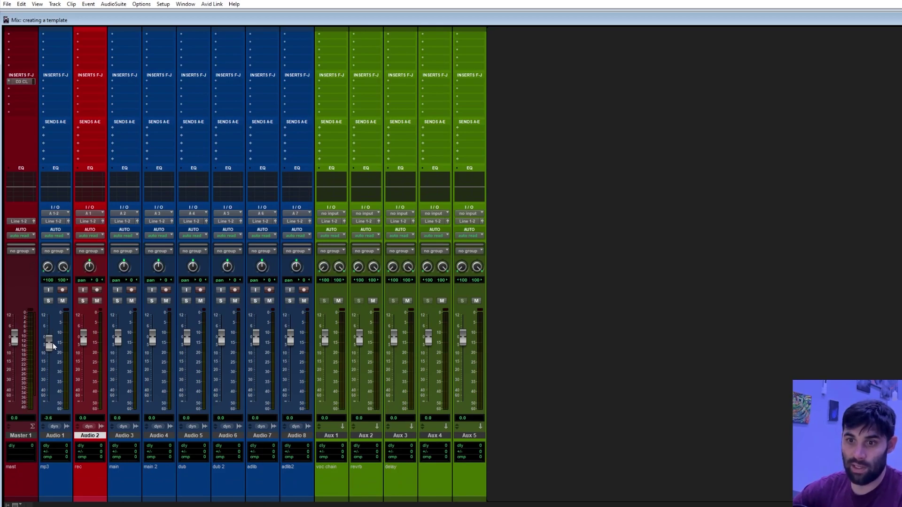
drag(52, 343, 53, 345)
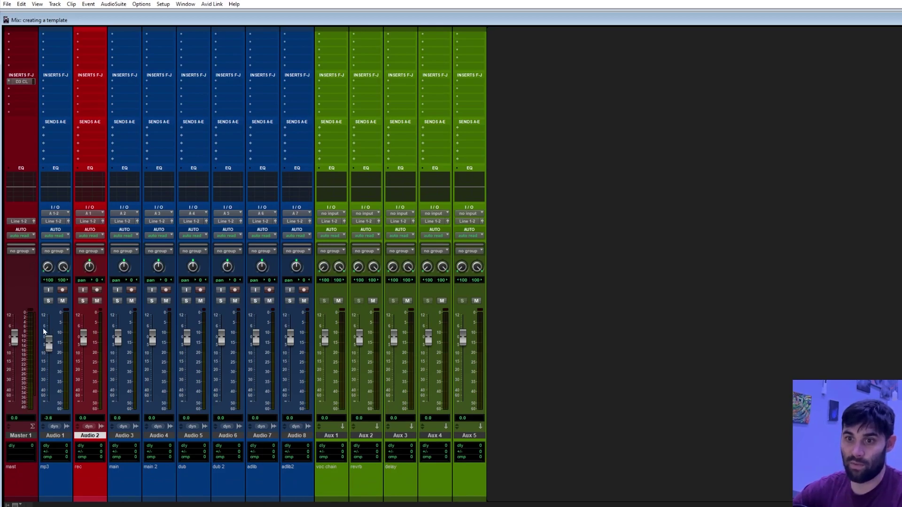
scroll(61, 249, up, 1)
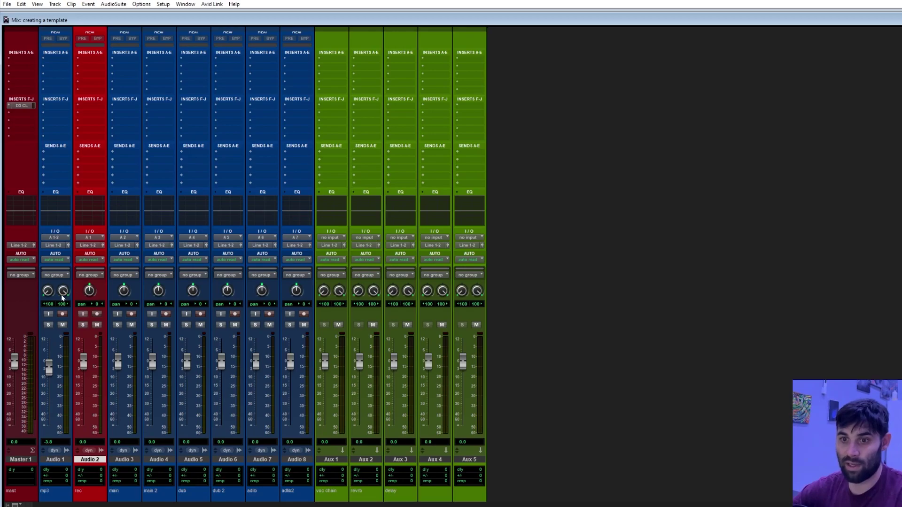
scroll(63, 298, up, 2)
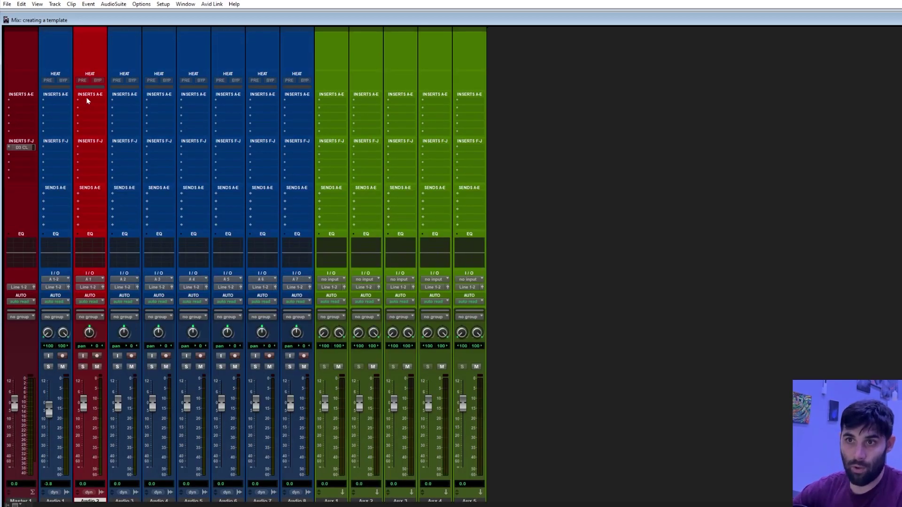
click(86, 100)
mouse_move(210, 124)
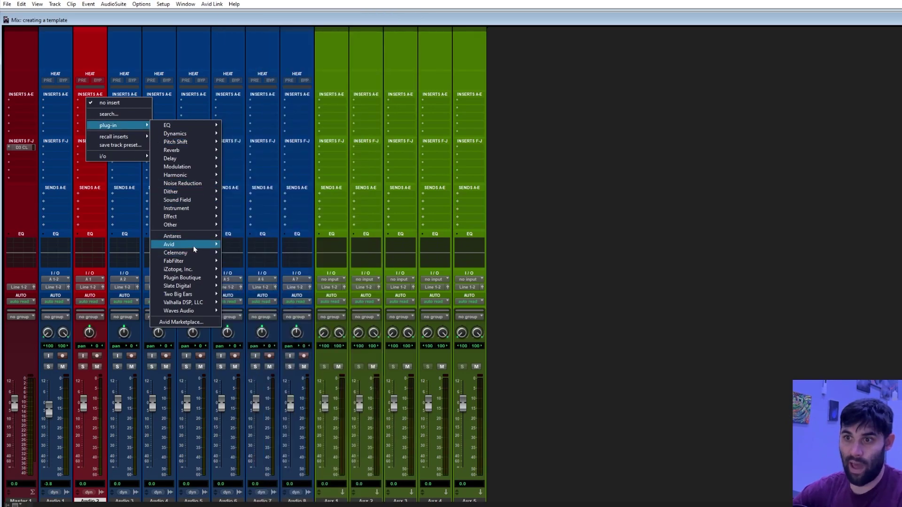
Step: Insert a BF-76 limiter on Audio 2, raise its input, and adjust release and attack
mouse_move(188, 244)
click(263, 277)
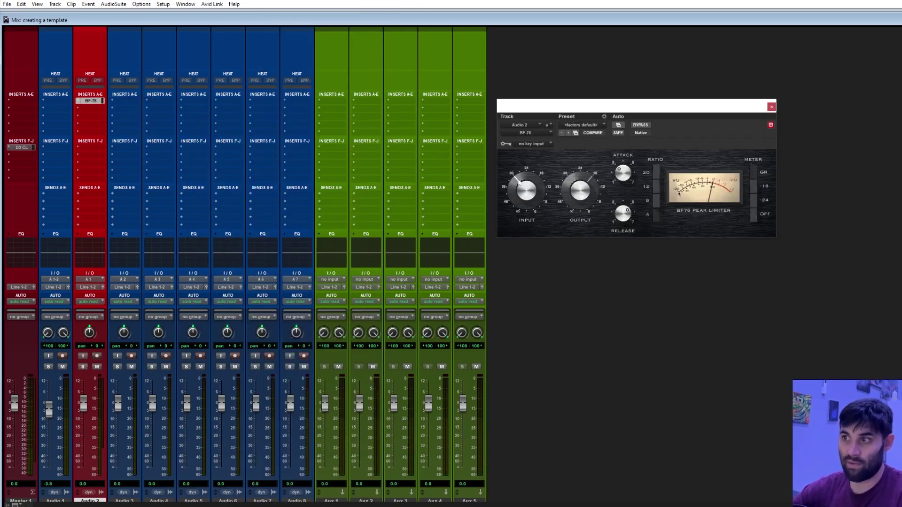
drag(525, 184, 533, 177)
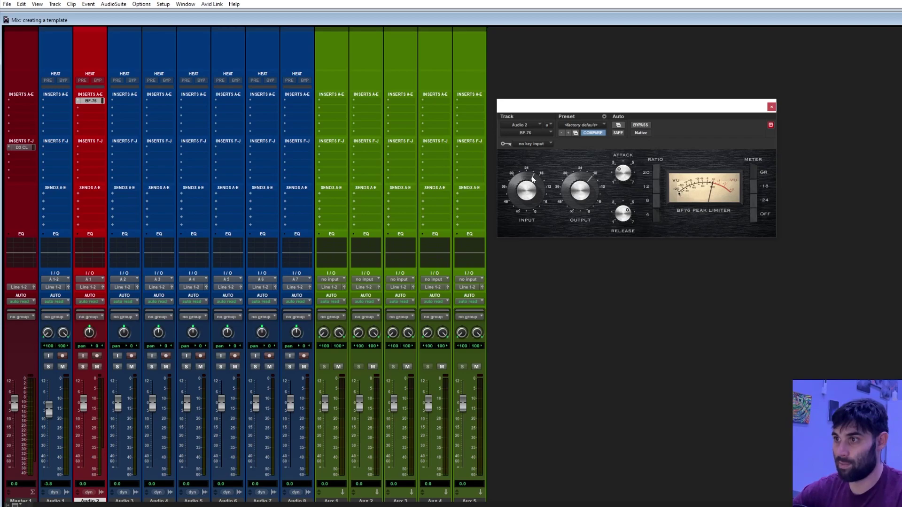
drag(622, 219, 624, 230)
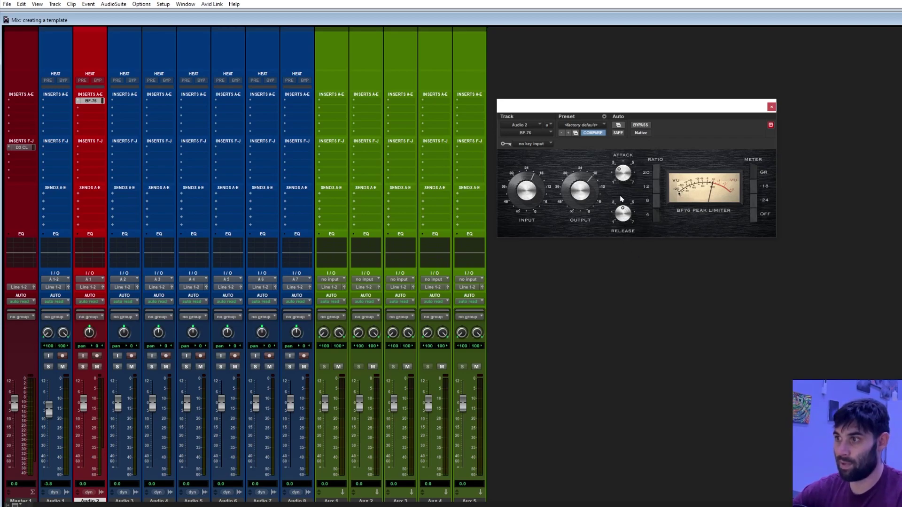
drag(621, 175, 621, 176)
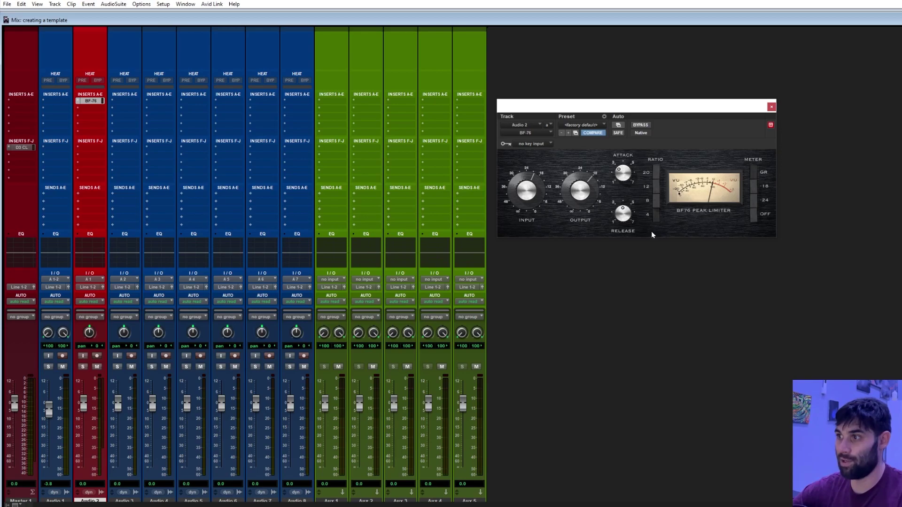
click(770, 107)
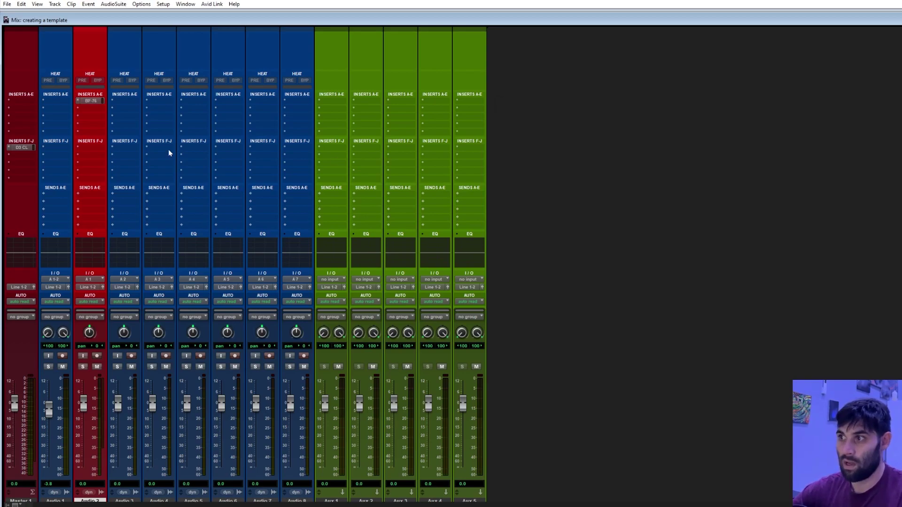
Step: Put a Dyn3 compressor on Audio 2's second slot: Vocal Levelor, 3.5:1 ratio, 8.5 dB gain, -27.2 dB threshold
click(88, 109)
mouse_move(132, 138)
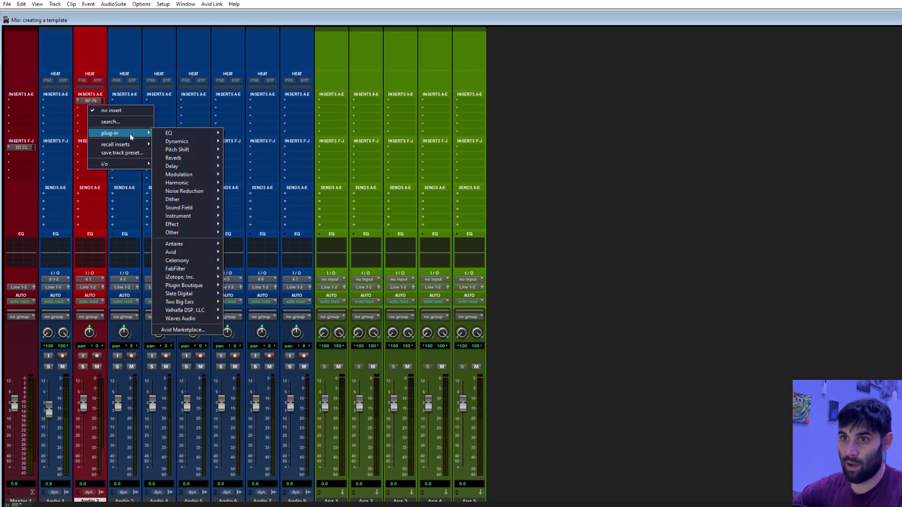
mouse_move(188, 143)
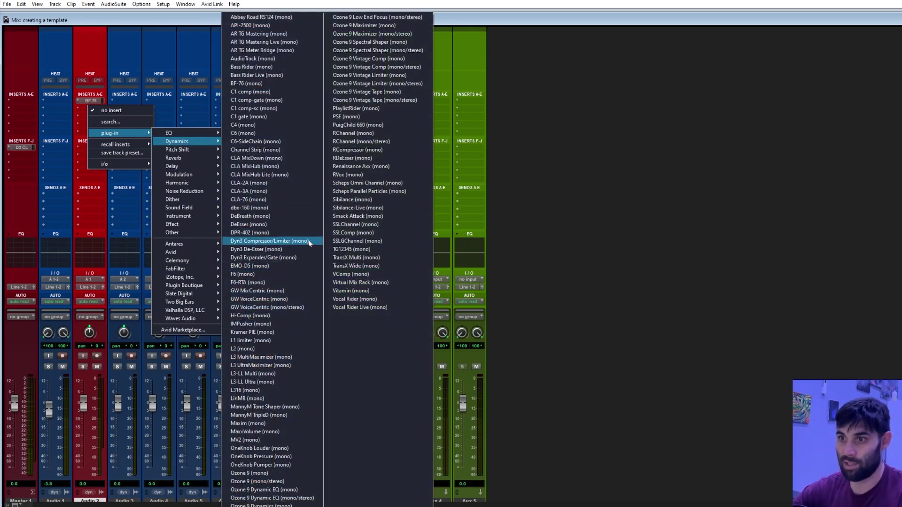
click(309, 241)
click(577, 125)
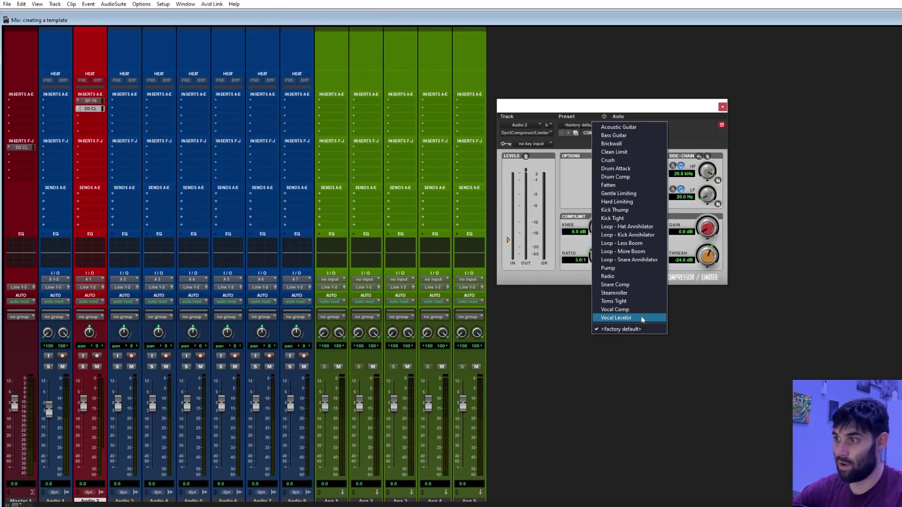
click(642, 319)
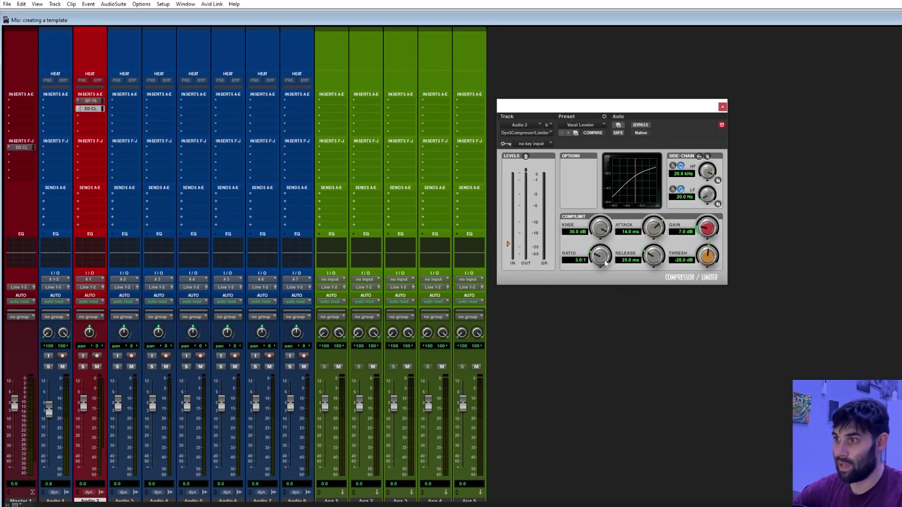
drag(598, 259, 600, 261)
drag(707, 231, 708, 227)
drag(704, 262, 705, 259)
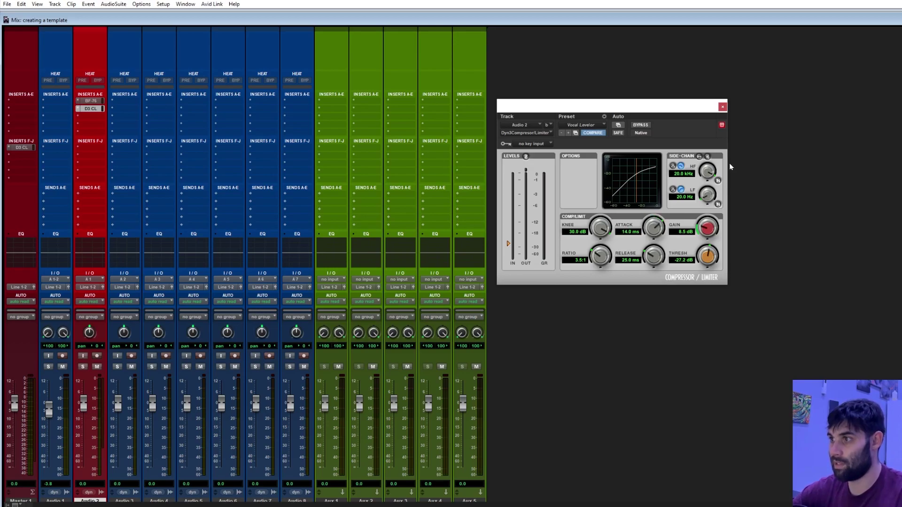
click(722, 106)
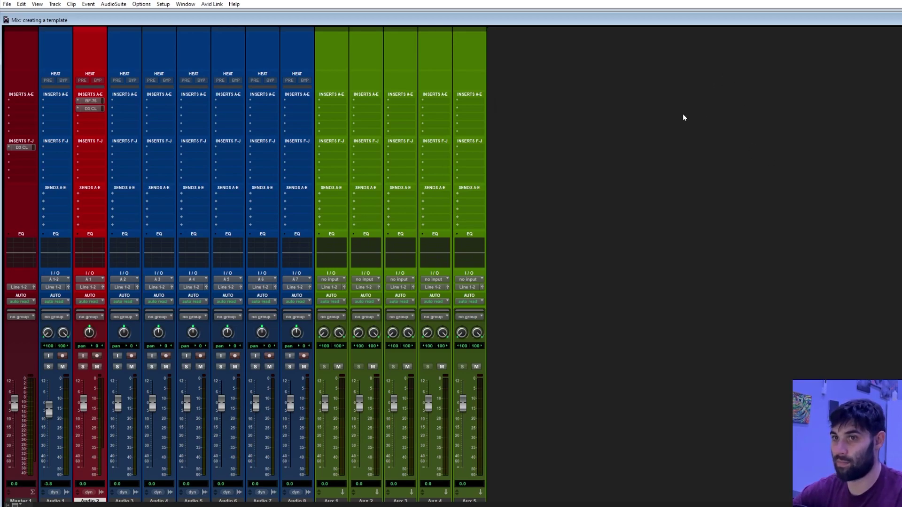
Step: Load EQ3 7-Band on Audio 2's third slot with Male Vox - 7 Band, 126.2 Hz high-pass, boosted mids
click(88, 117)
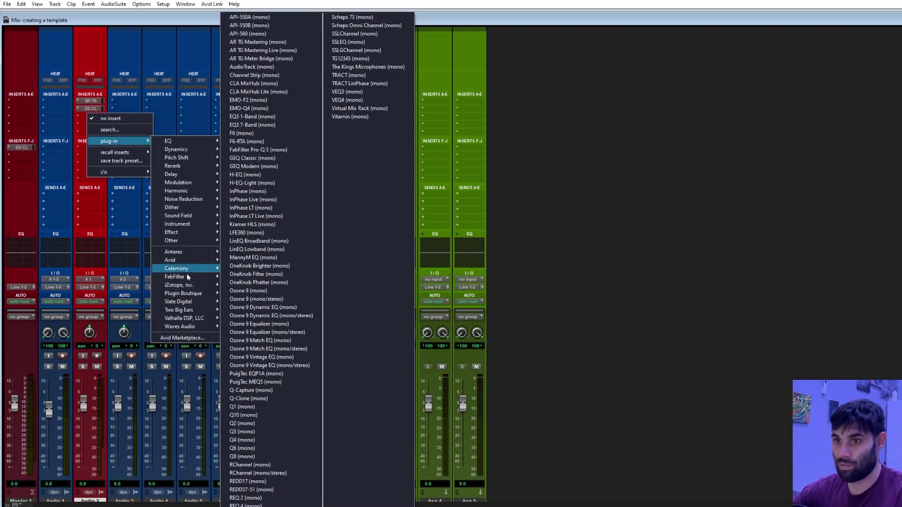
mouse_move(183, 260)
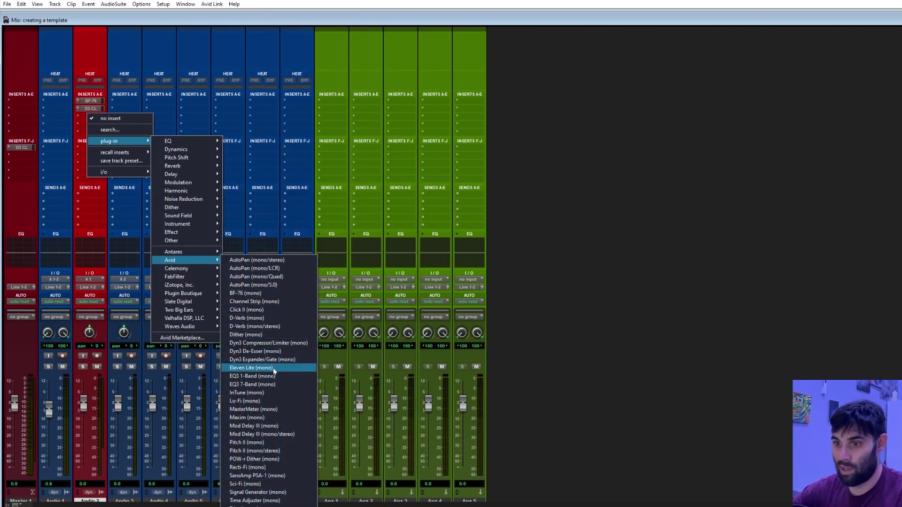
click(280, 385)
click(437, 133)
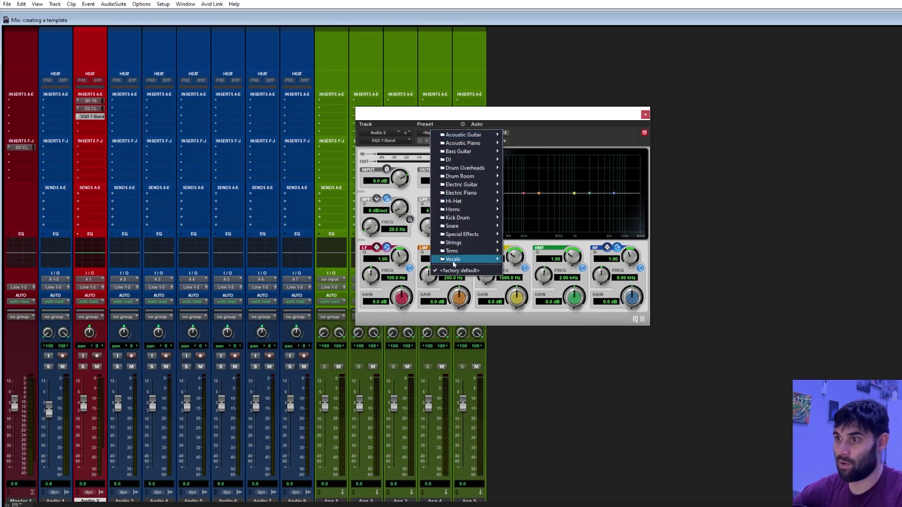
mouse_move(454, 261)
click(535, 301)
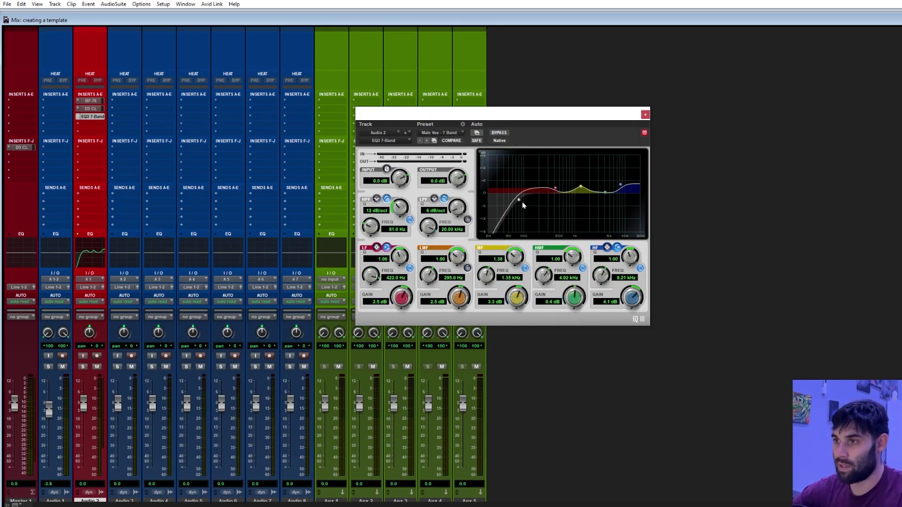
drag(519, 200, 529, 201)
drag(581, 188, 594, 185)
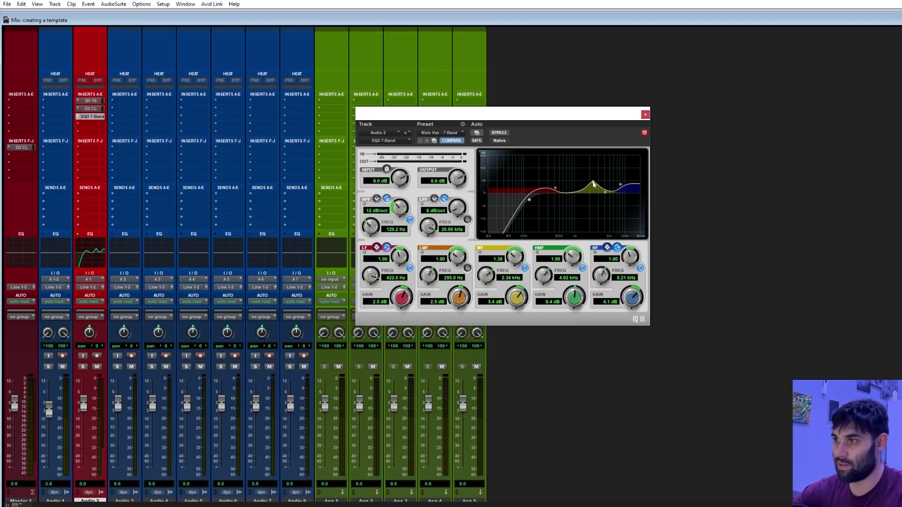
click(644, 114)
click(87, 125)
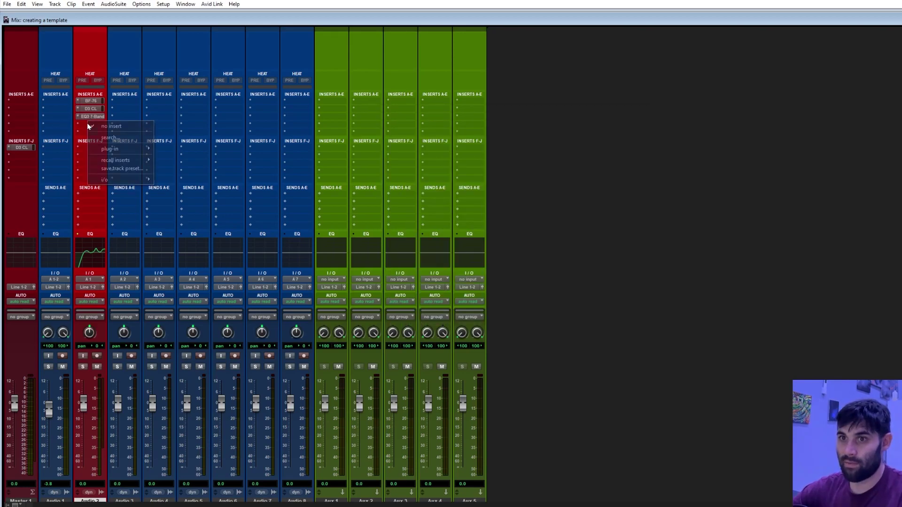
Step: Put a Dyn3 De-Esser on Audio 2's fourth slot using Male De-Ess, range deepened to -7.2 dB
mouse_move(133, 155)
mouse_move(188, 159)
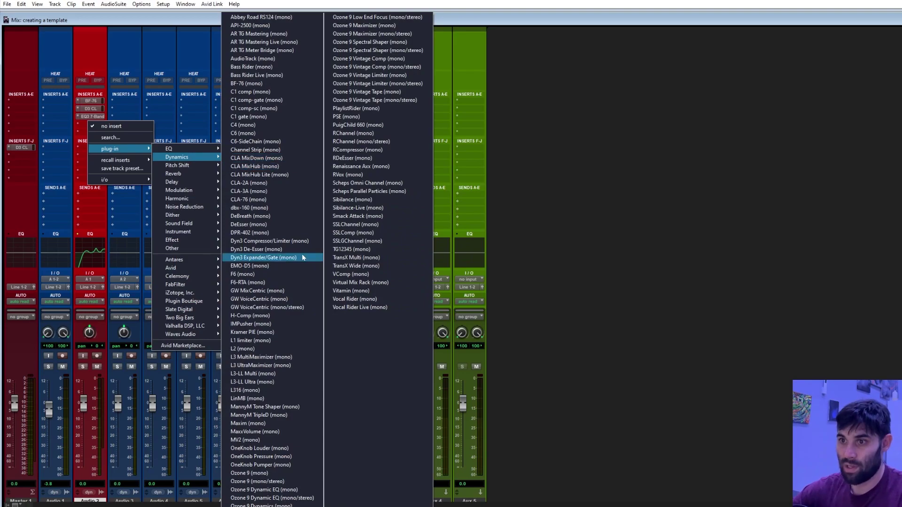
click(289, 252)
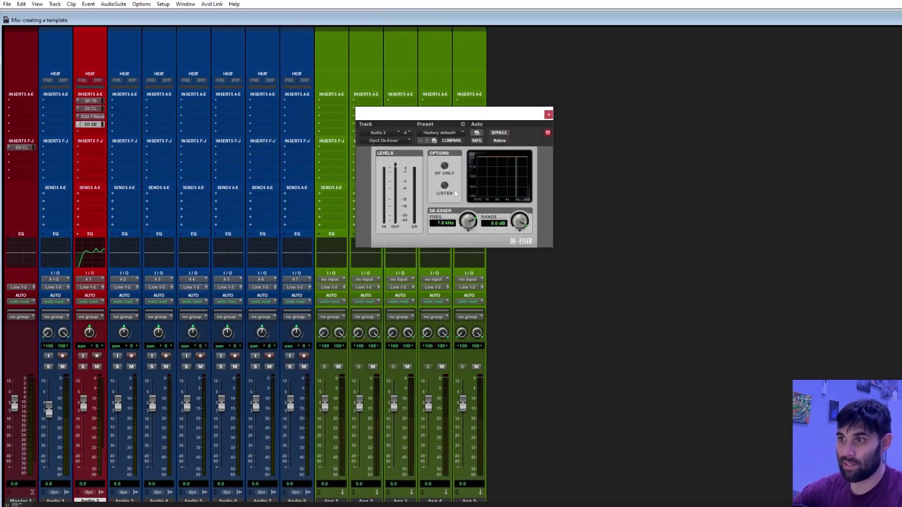
click(439, 132)
click(437, 154)
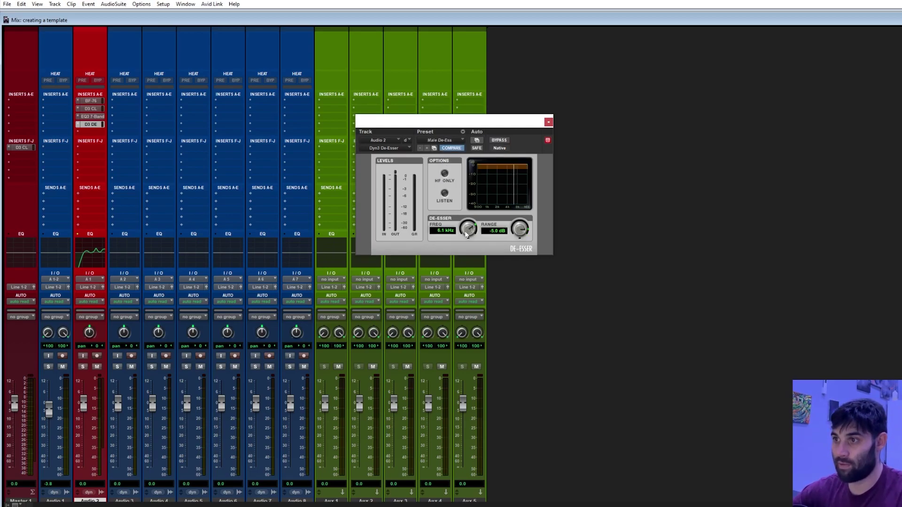
mouse_move(523, 227)
mouse_down()
mouse_move(512, 231)
mouse_move(528, 239)
mouse_up()
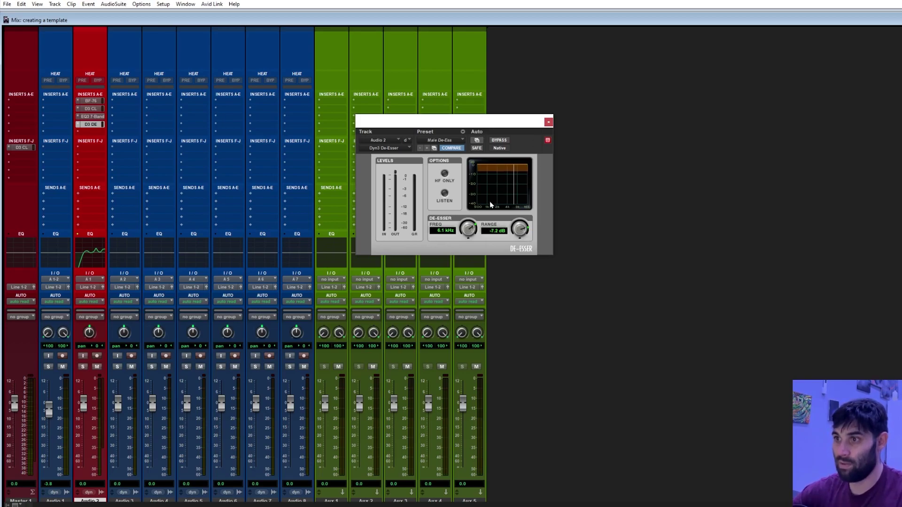
click(548, 121)
click(90, 132)
Step: Insert a Dyn3 Expander/Gate on Audio 2's fifth slot with its threshold at -33.9 dB
mouse_move(118, 156)
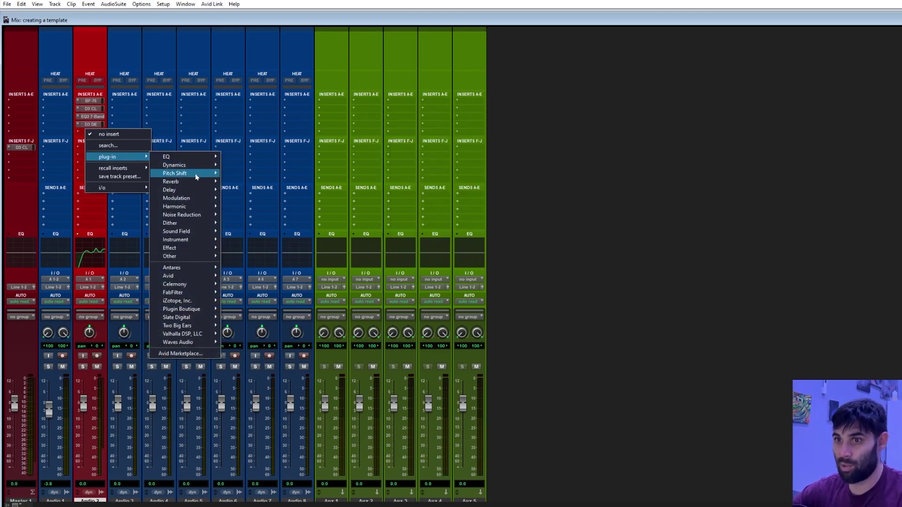
mouse_move(190, 165)
click(414, 195)
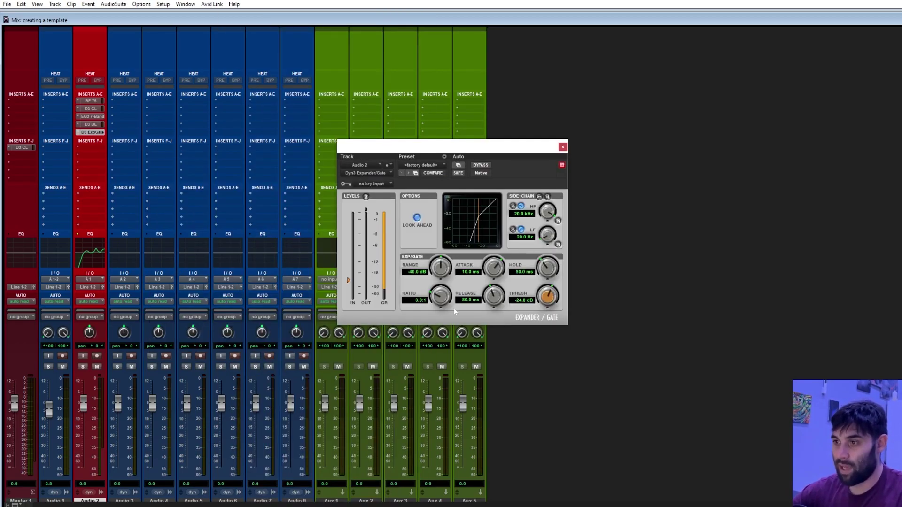
drag(347, 281, 348, 280)
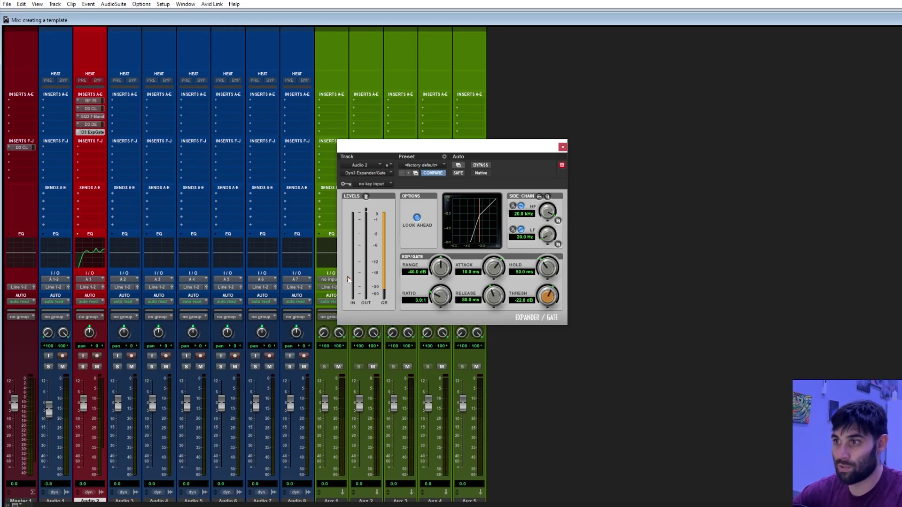
drag(525, 146, 537, 144)
drag(361, 281, 363, 288)
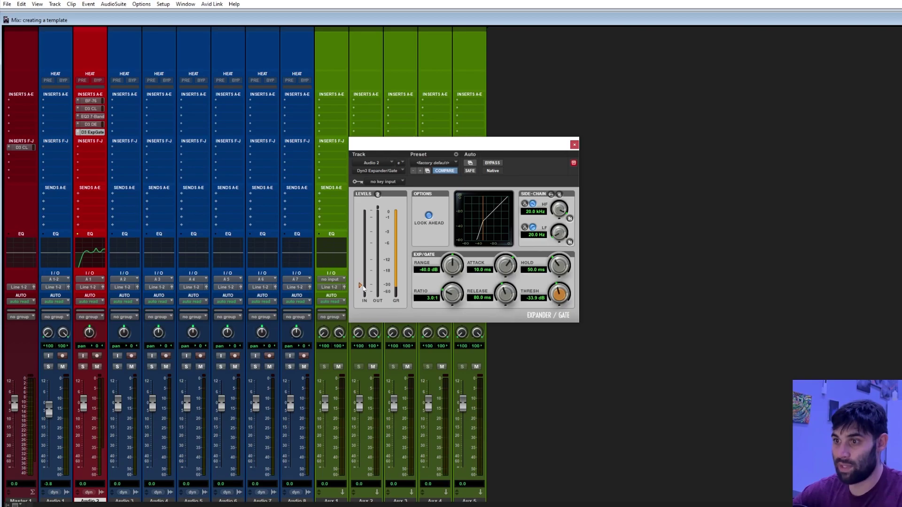
click(92, 132)
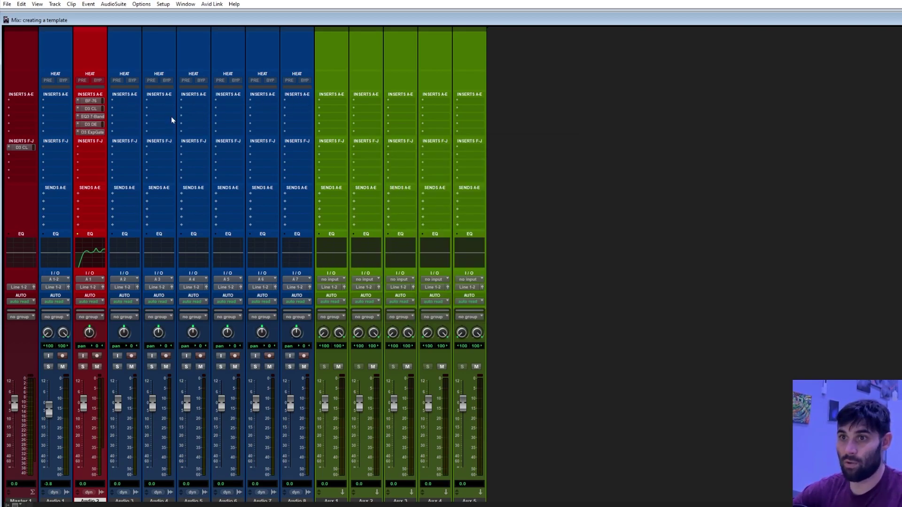
scroll(171, 116, down, 2)
Step: Insert a Dyn3 Compressor/Limiter on Audio 3's first insert
scroll(157, 306, down, 1)
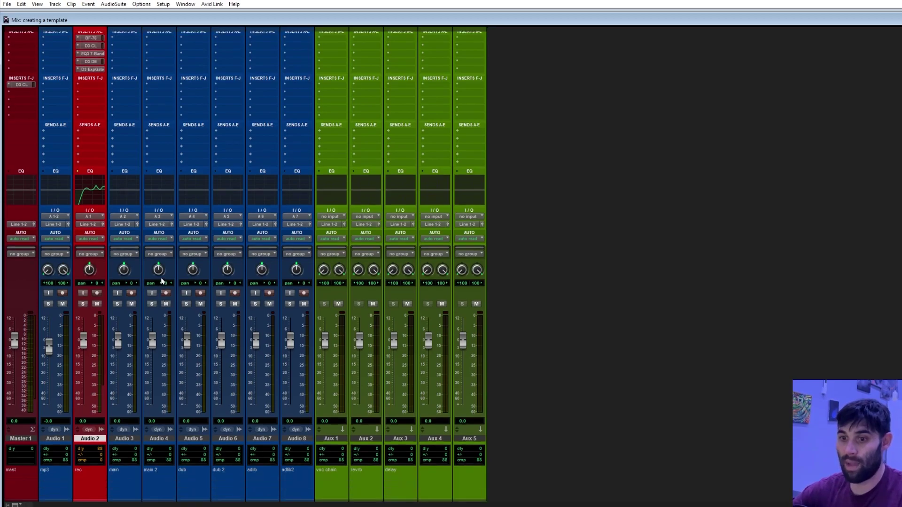
scroll(162, 244, up, 3)
click(121, 101)
mouse_move(167, 125)
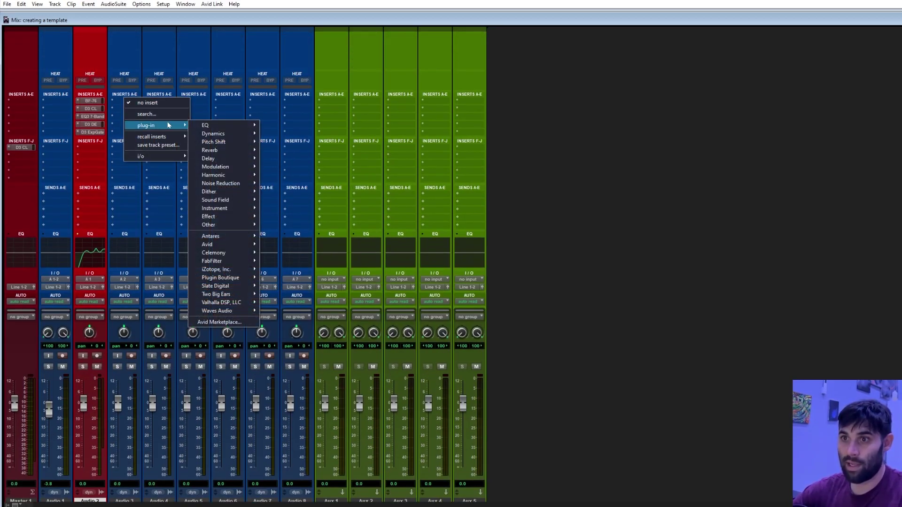
mouse_move(235, 135)
click(411, 168)
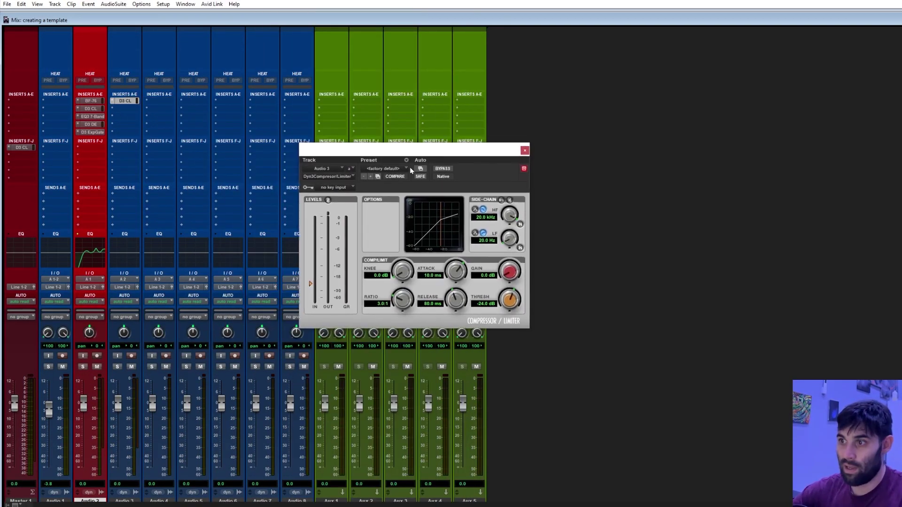
Step: Set the compressor to shorter attack, 8.1 dB gain, -22.2 dB threshold and lower side-chain HF
scroll(401, 300, up, 8)
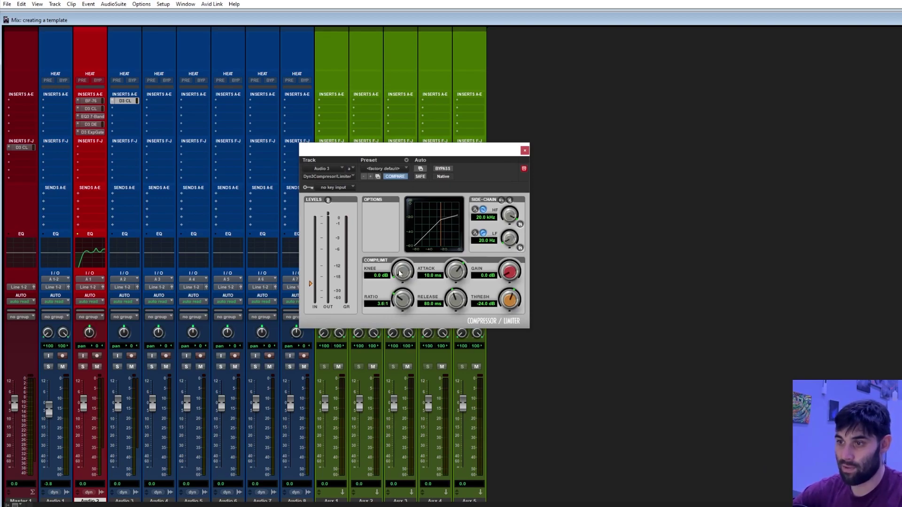
scroll(401, 272, up, 8)
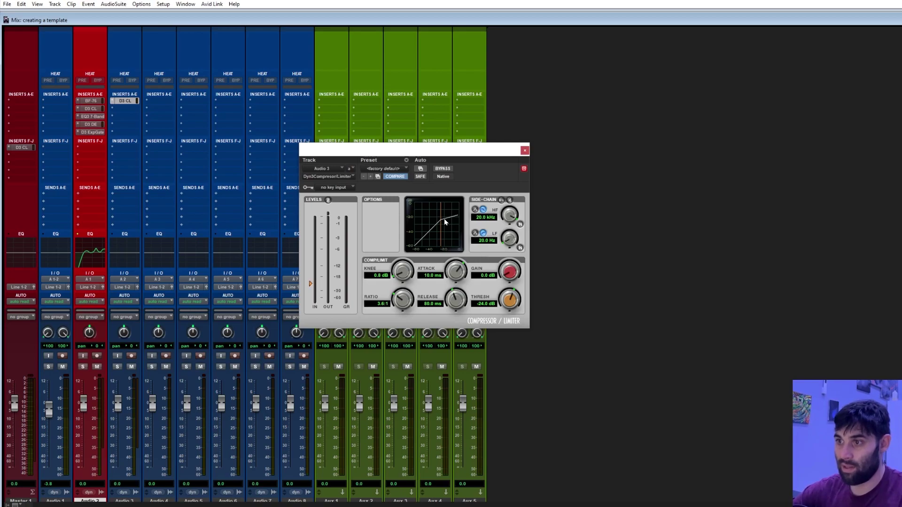
mouse_move(459, 277)
mouse_down()
mouse_move(453, 304)
mouse_move(454, 289)
mouse_up()
drag(510, 273, 515, 248)
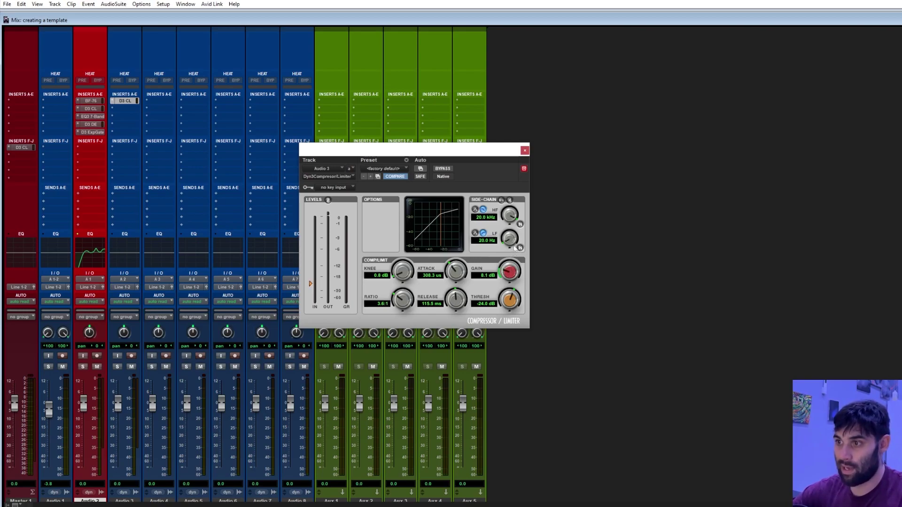
drag(503, 301, 498, 308)
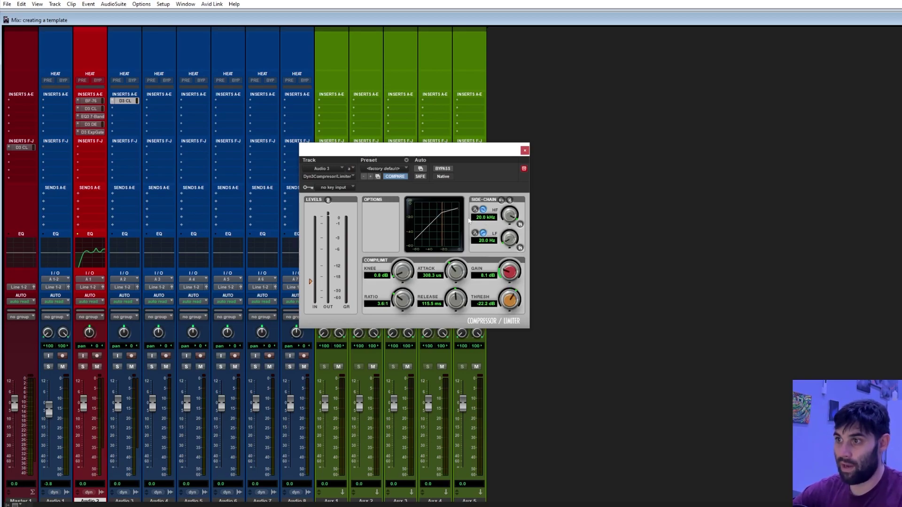
drag(512, 226, 511, 238)
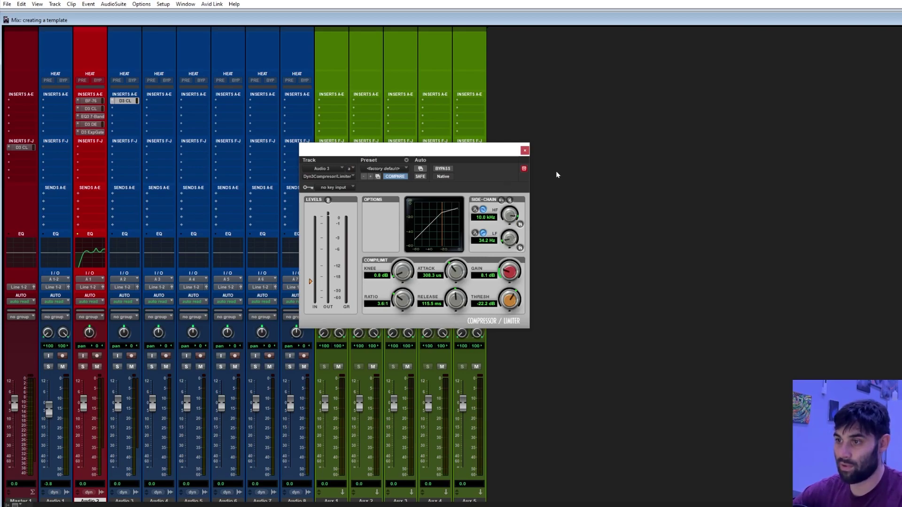
click(525, 150)
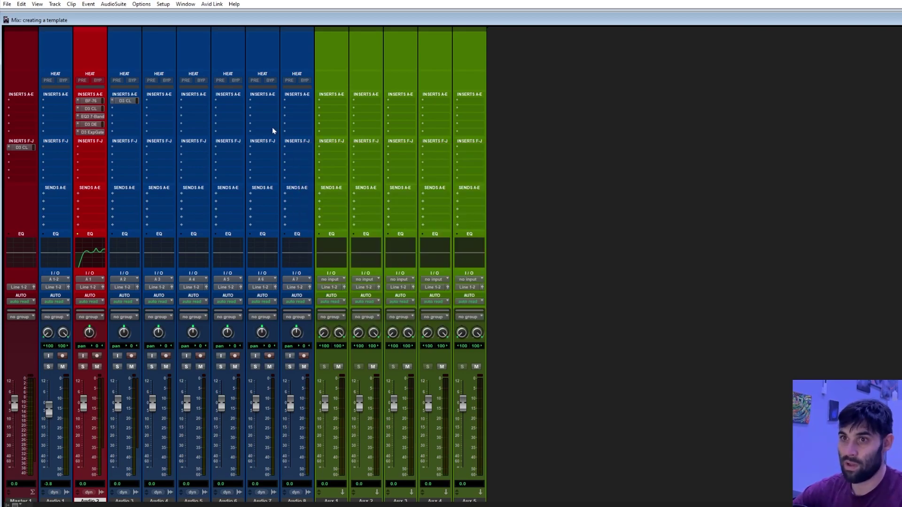
click(129, 101)
Step: Alt-copy the Audio 3 D3 CL insert onto insert A of Audio 4 through Audio 8
key(alt)
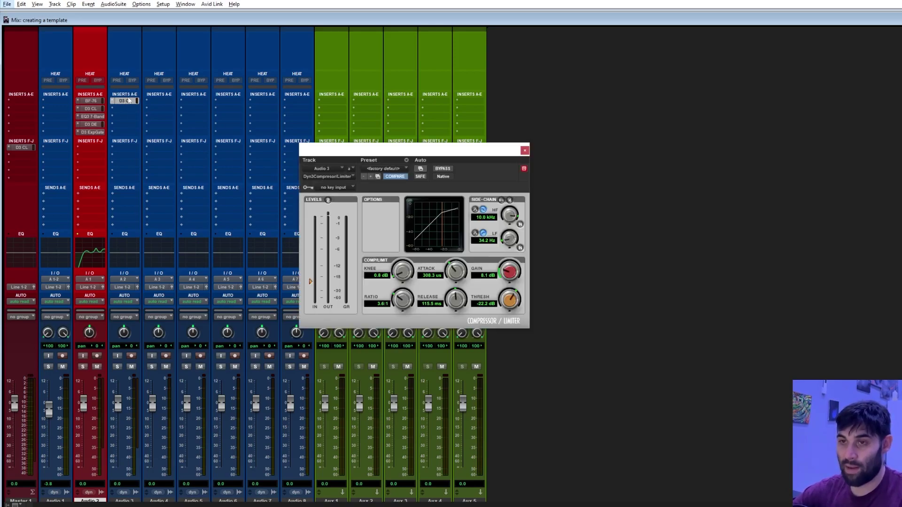
click(125, 101)
drag(151, 105, 296, 101)
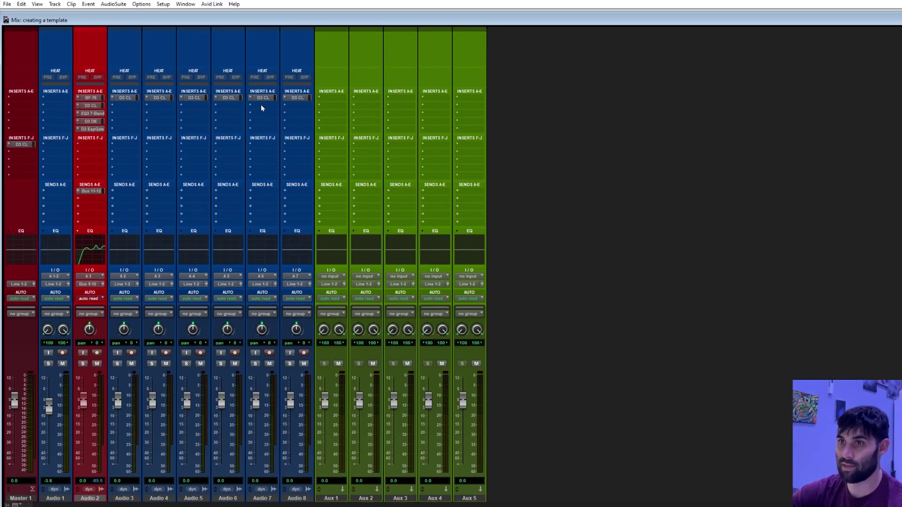
click(261, 105)
Step: Insert an EQ3 7-Band on Audio 7 with LPF on, 24 dB/oct slopes and a raised high-pass
mouse_move(301, 130)
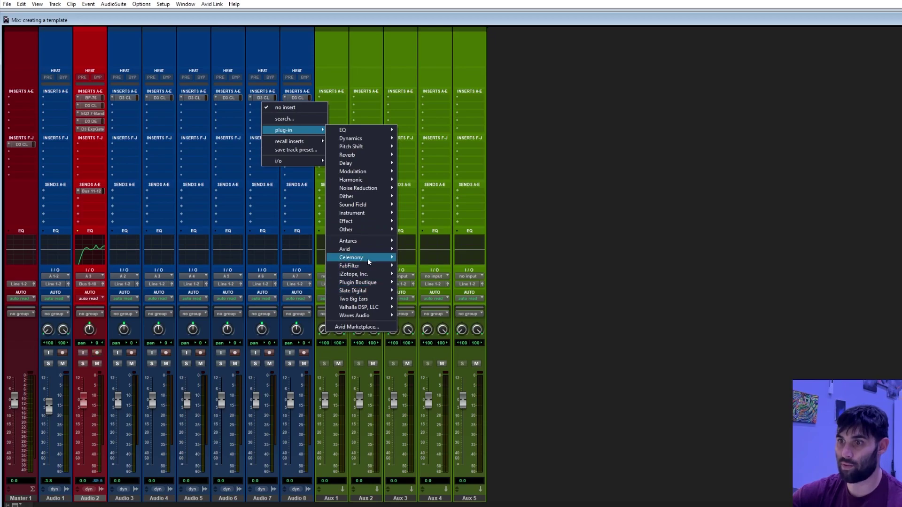
mouse_move(369, 251)
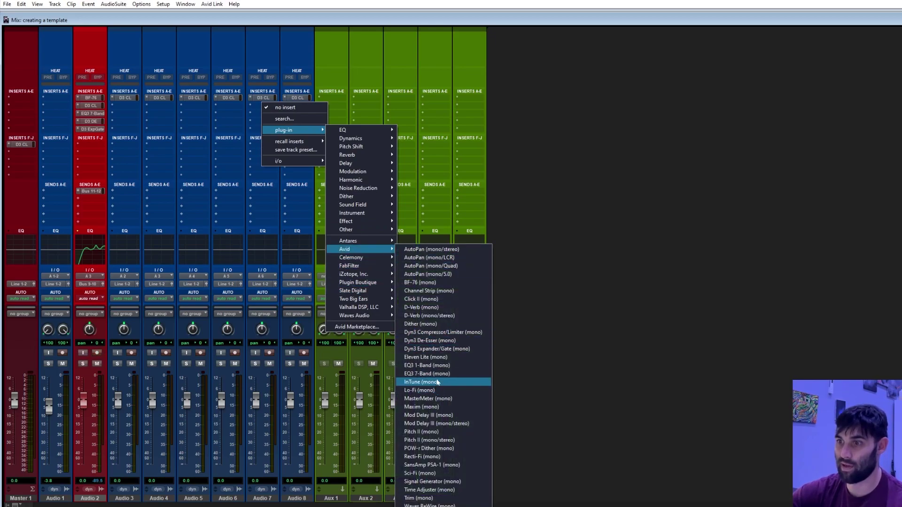
click(449, 372)
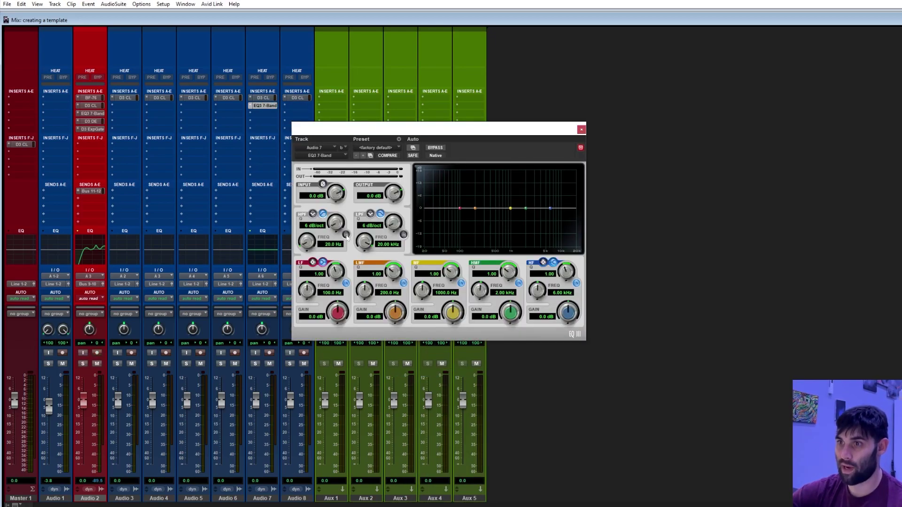
click(404, 234)
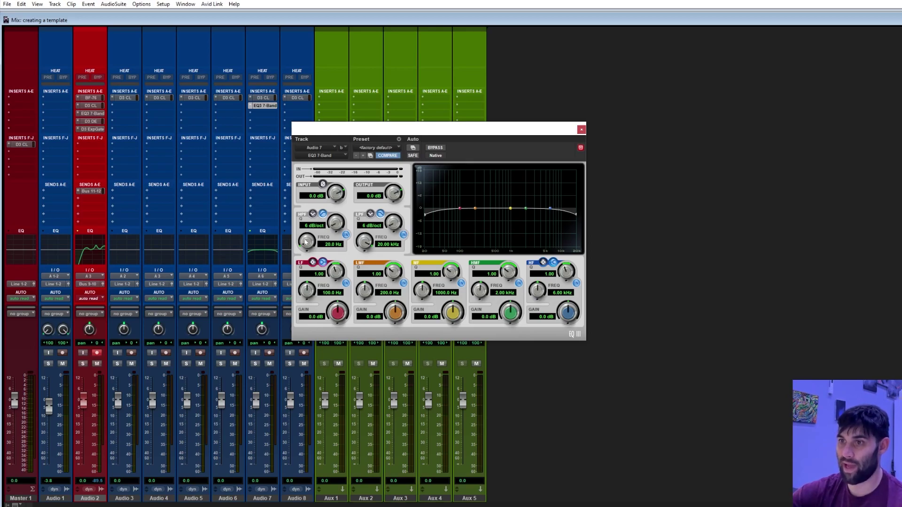
drag(336, 223, 336, 209)
drag(394, 223, 394, 209)
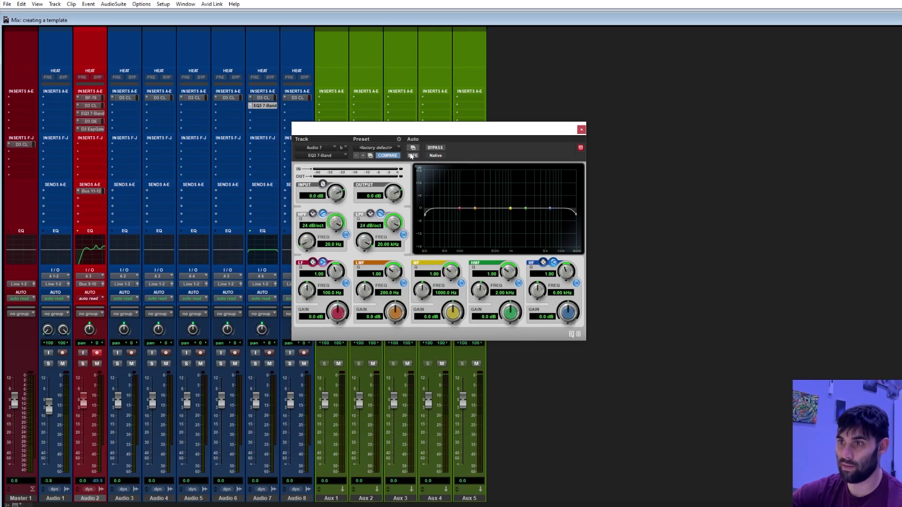
drag(307, 241, 374, 302)
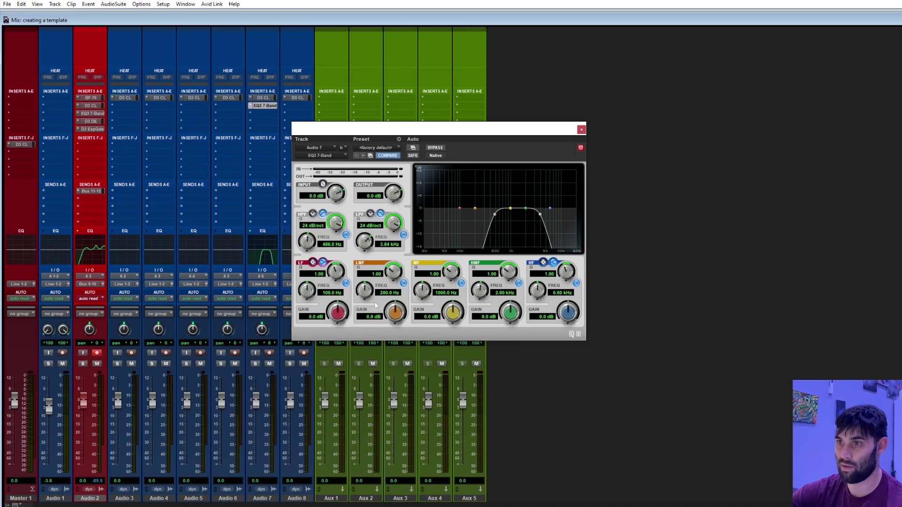
Step: Boost the mid band around 1.29 kHz and copy the EQ onto Audio 8
drag(512, 208, 516, 206)
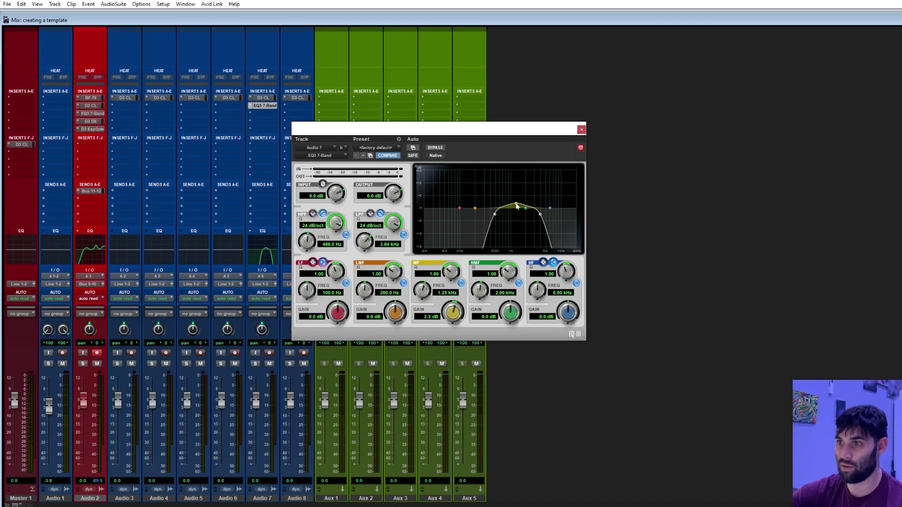
click(581, 129)
drag(262, 105, 296, 107)
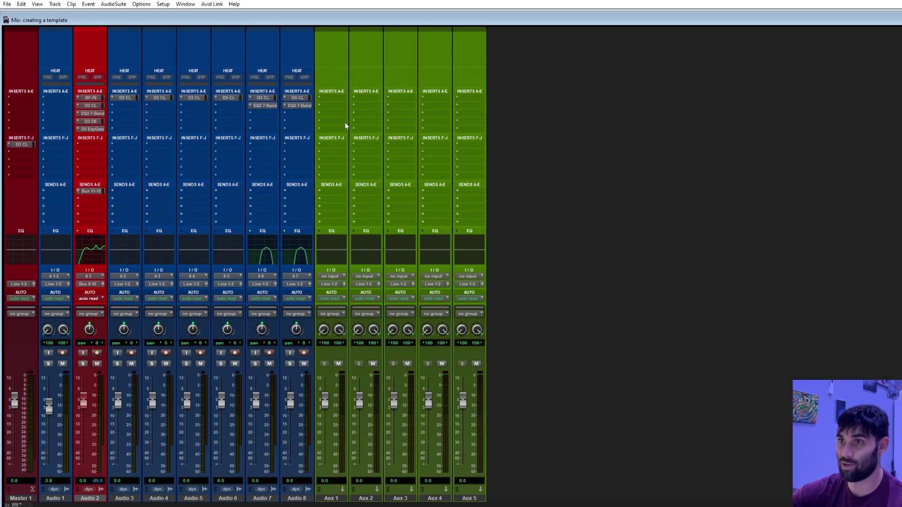
Step: Insert a stereo BF-76 Peak Limiter on Aux 1's first insert and raise its input level
click(326, 96)
mouse_move(364, 121)
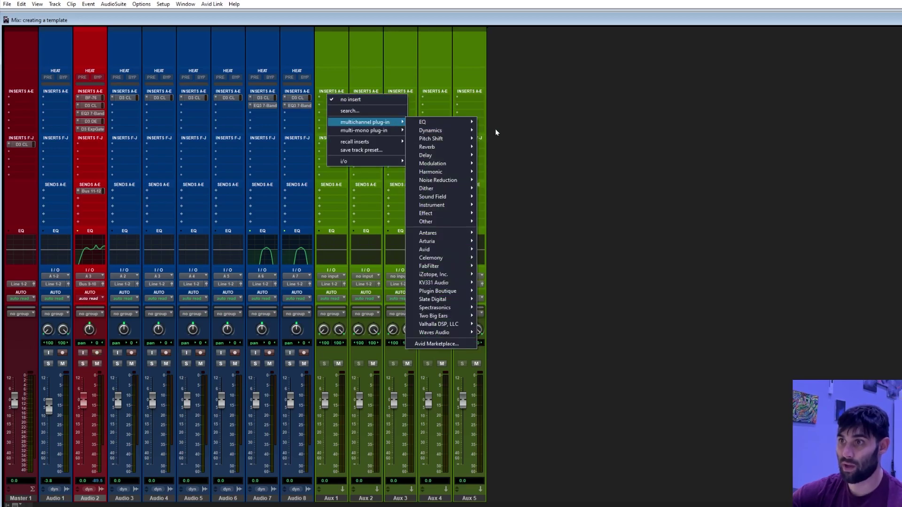
mouse_move(449, 251)
click(535, 249)
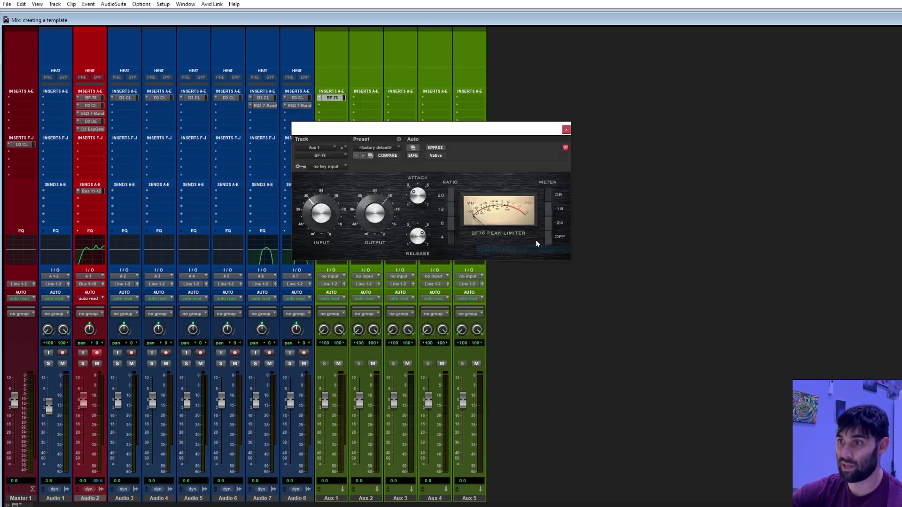
drag(313, 211, 313, 200)
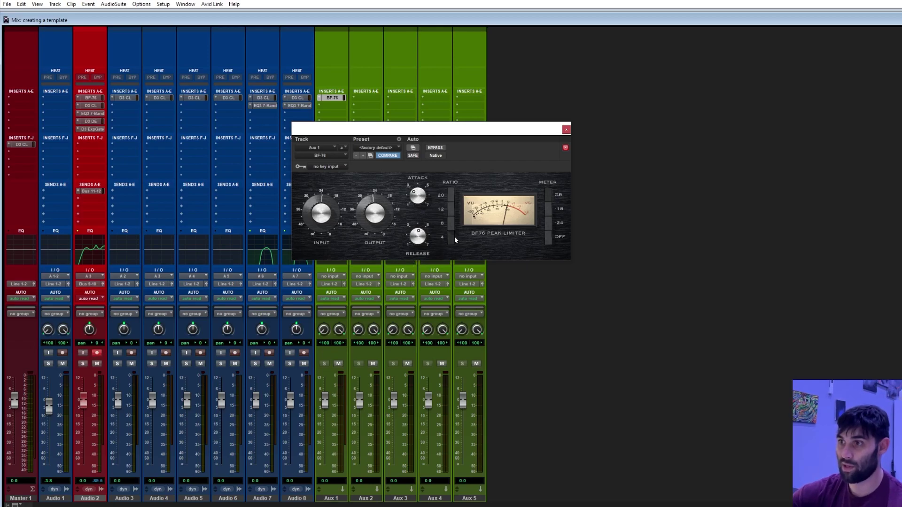
click(566, 130)
Step: Insert an EQ3 7-Band on Aux 1's second insert and load the Male Vox - 7 Band preset
click(331, 105)
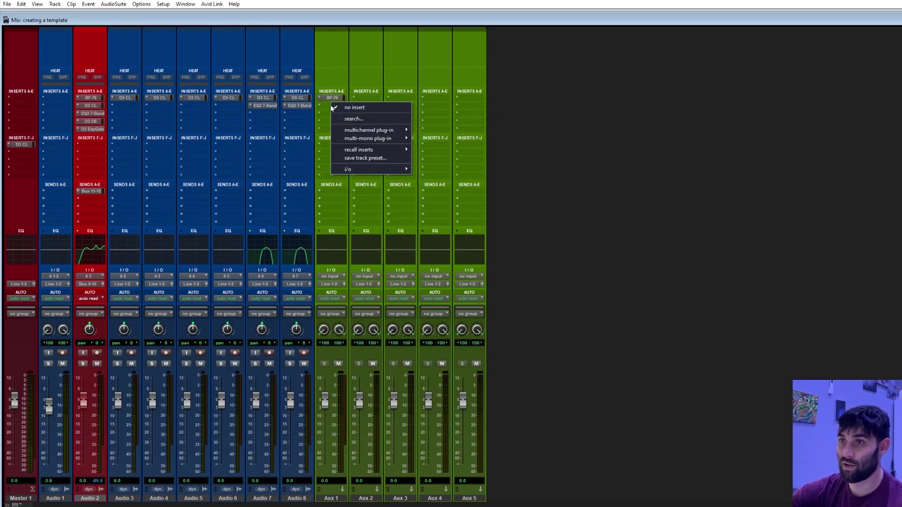
mouse_move(375, 130)
mouse_move(451, 130)
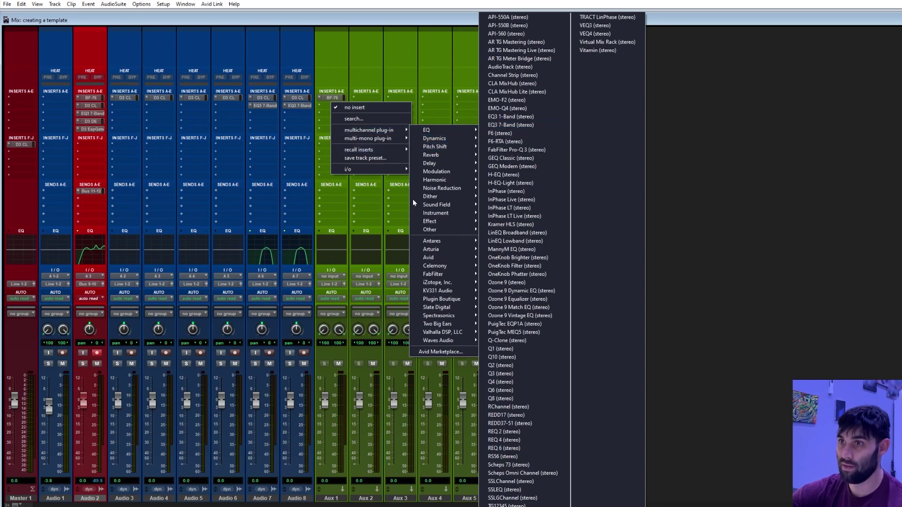
mouse_move(437, 257)
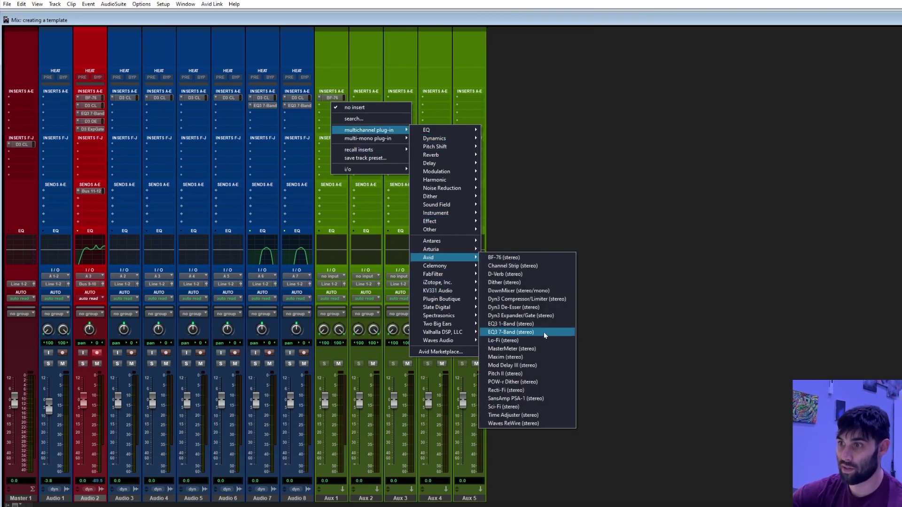
click(543, 332)
click(378, 147)
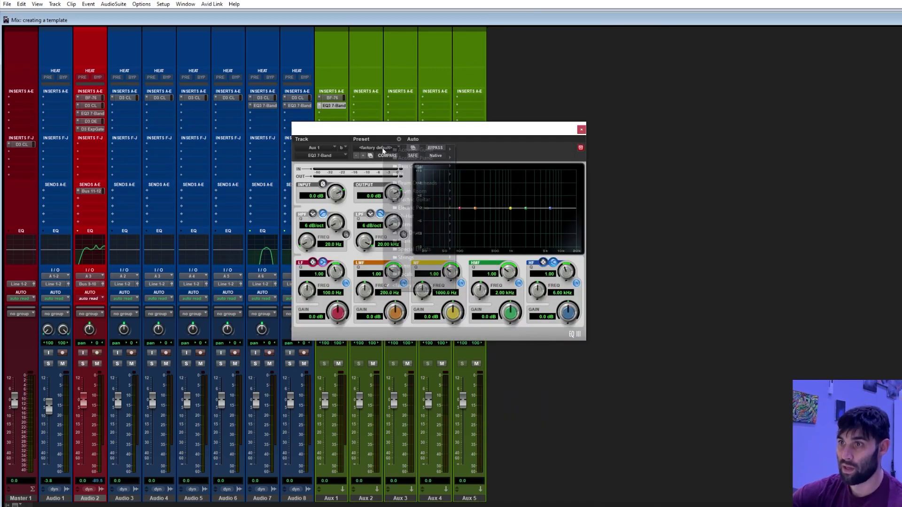
mouse_move(437, 274)
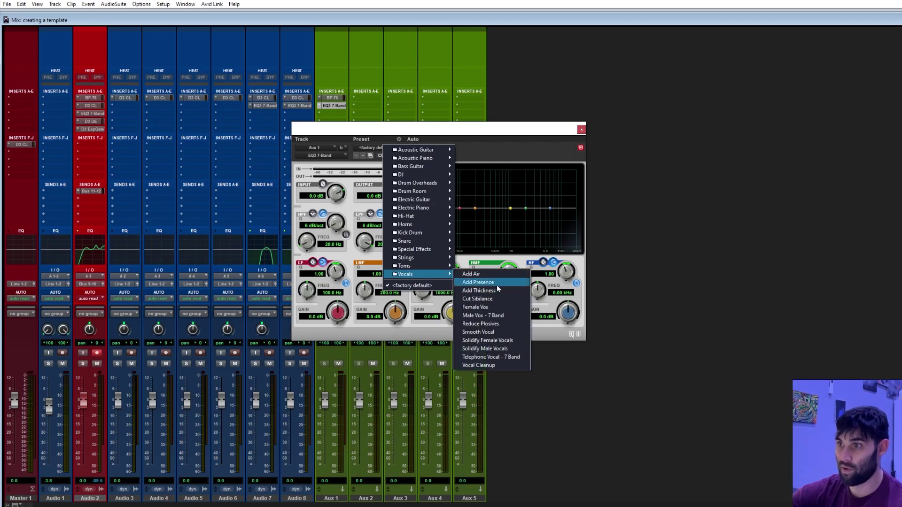
click(499, 316)
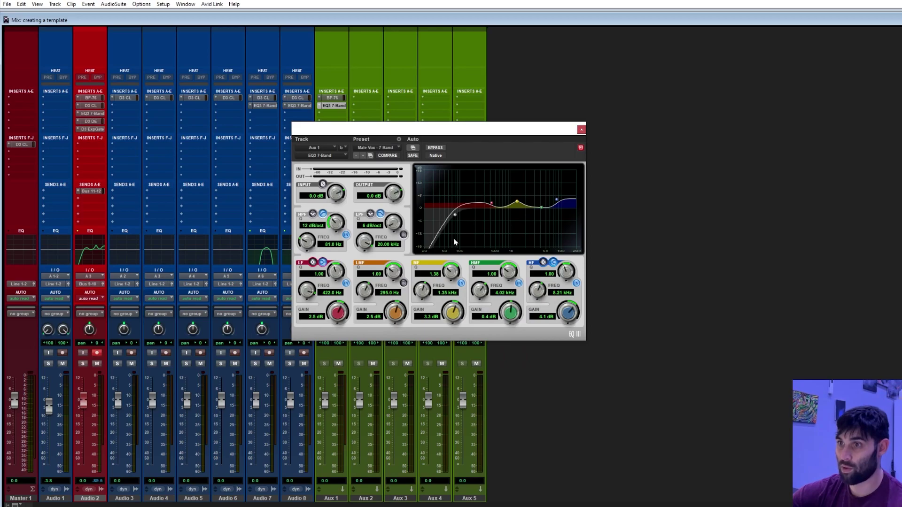
Step: Raise the EQ high-pass to about 245.4 Hz and boost the mids near 2.5 kHz
drag(513, 201, 519, 204)
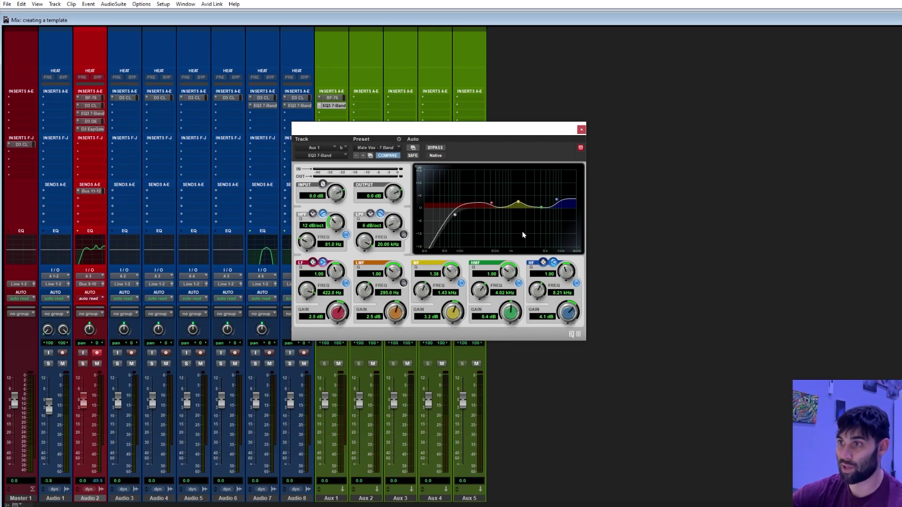
drag(307, 244, 523, 234)
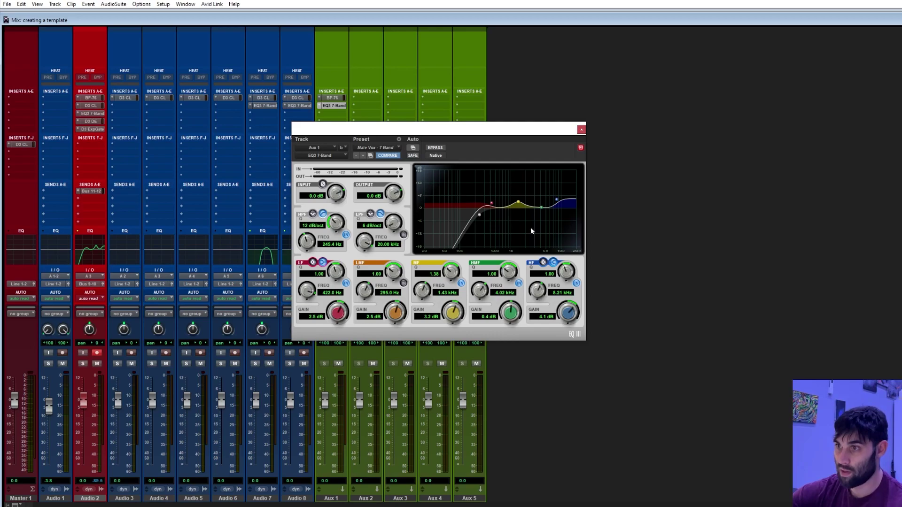
drag(518, 203, 535, 200)
drag(508, 274, 507, 278)
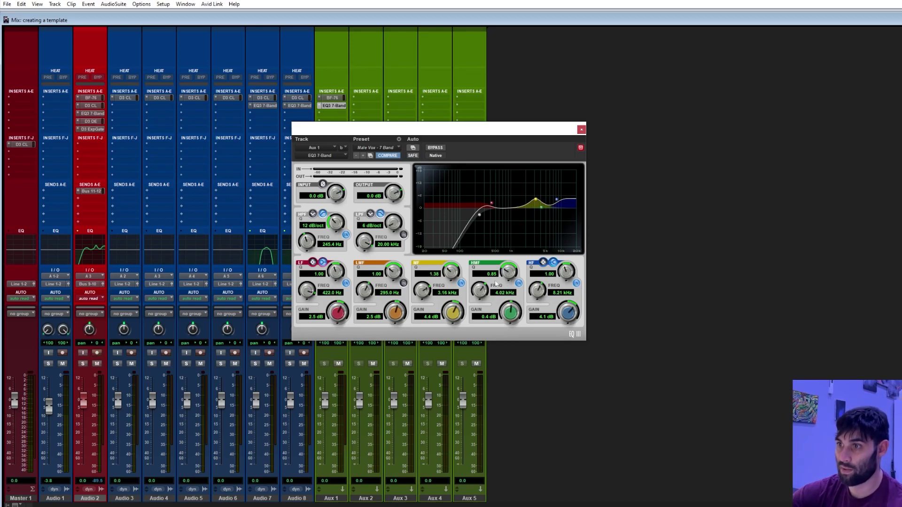
drag(535, 200, 530, 200)
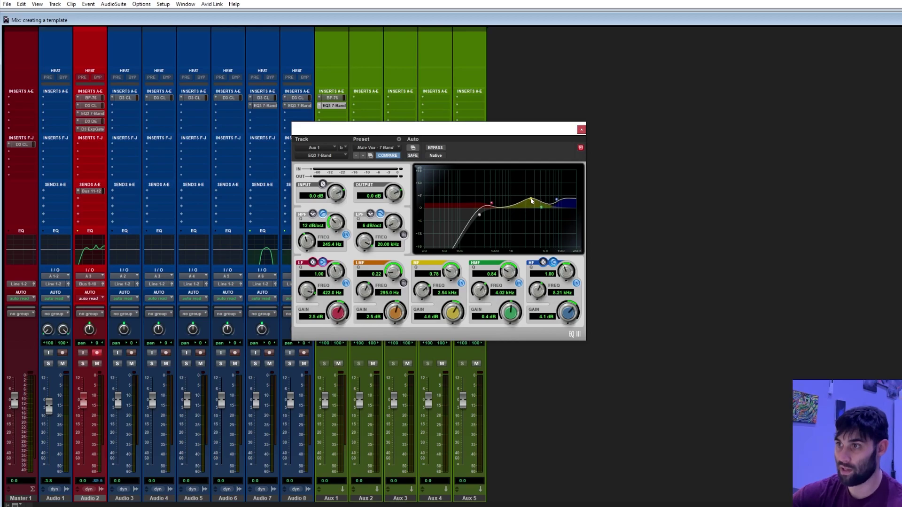
click(332, 105)
Step: Add a Channel Strip to Aux 1: 4:1 ratio, -19 dB threshold, softer knee, 4 dB gain, 1.1 dB lift near 3.5 kHz
click(329, 112)
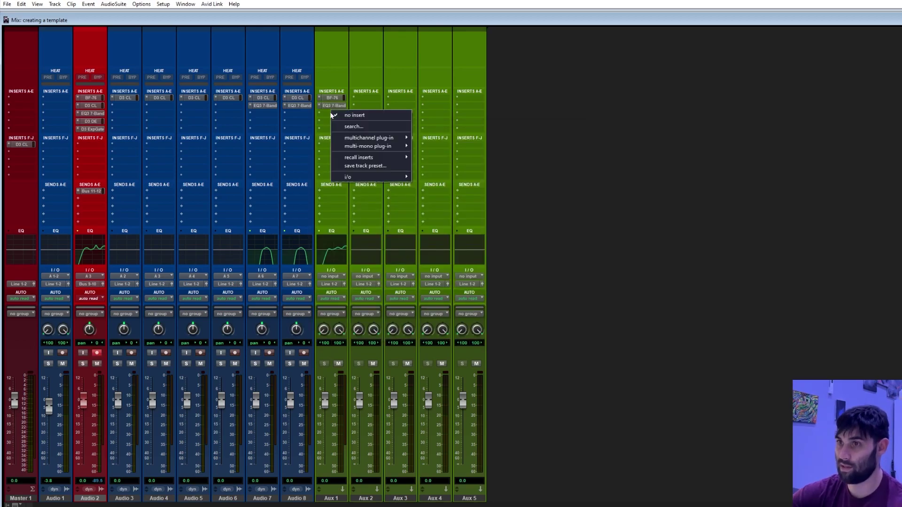
click(526, 271)
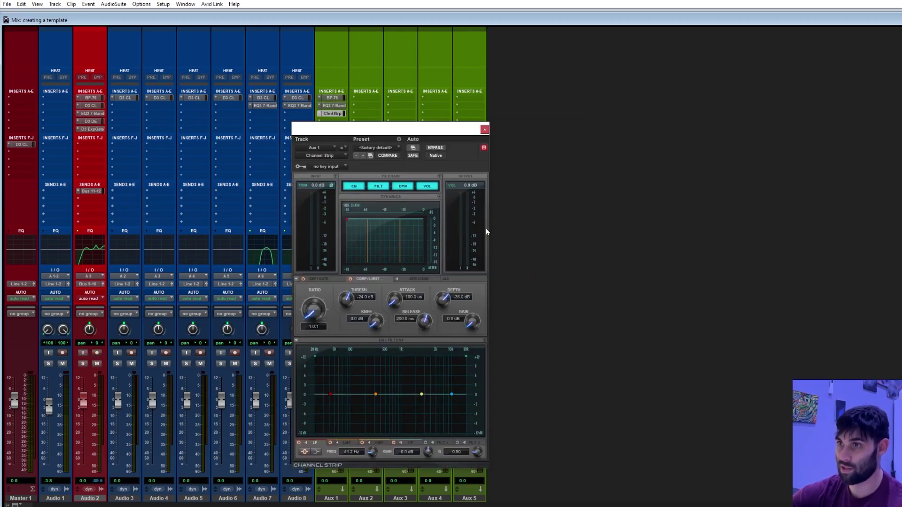
drag(400, 125, 590, 119)
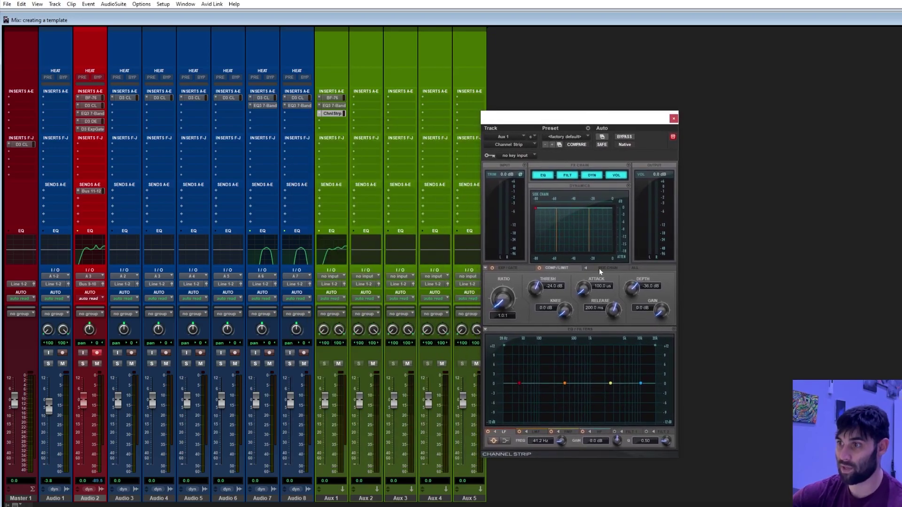
drag(498, 301, 512, 272)
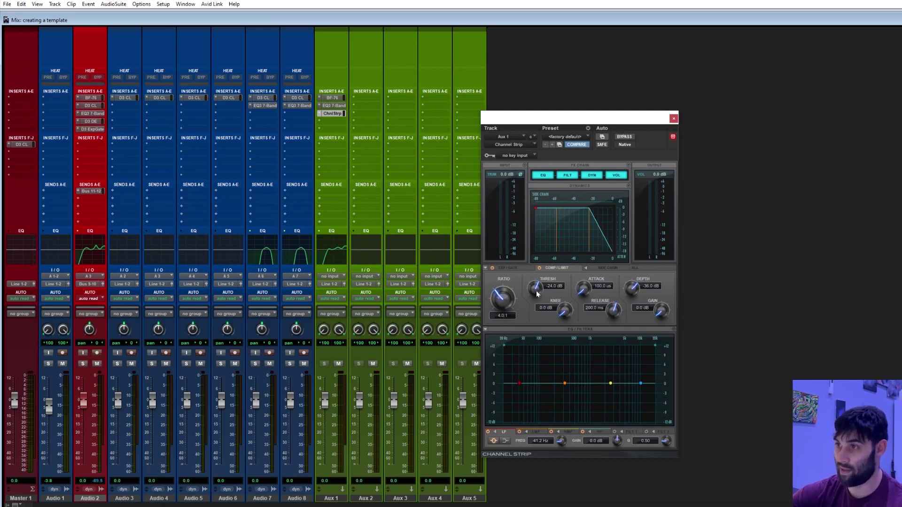
drag(537, 294, 539, 293)
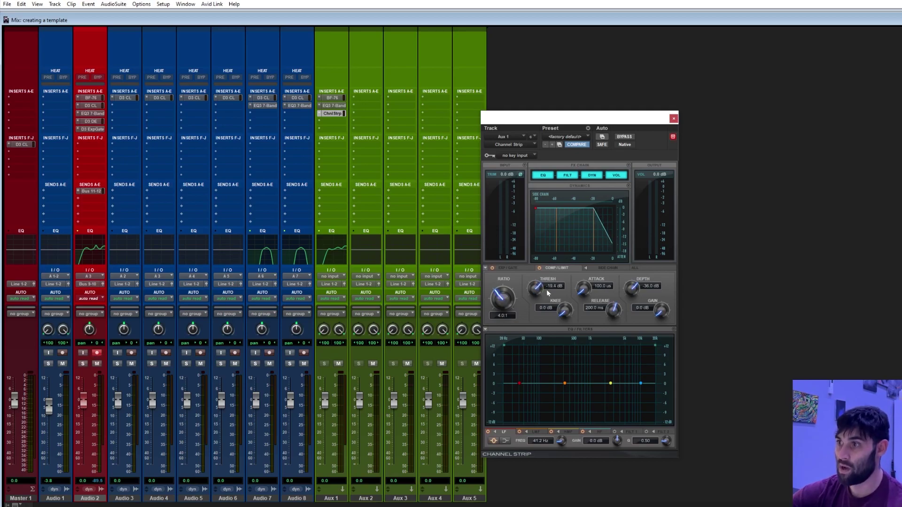
drag(552, 310, 587, 293)
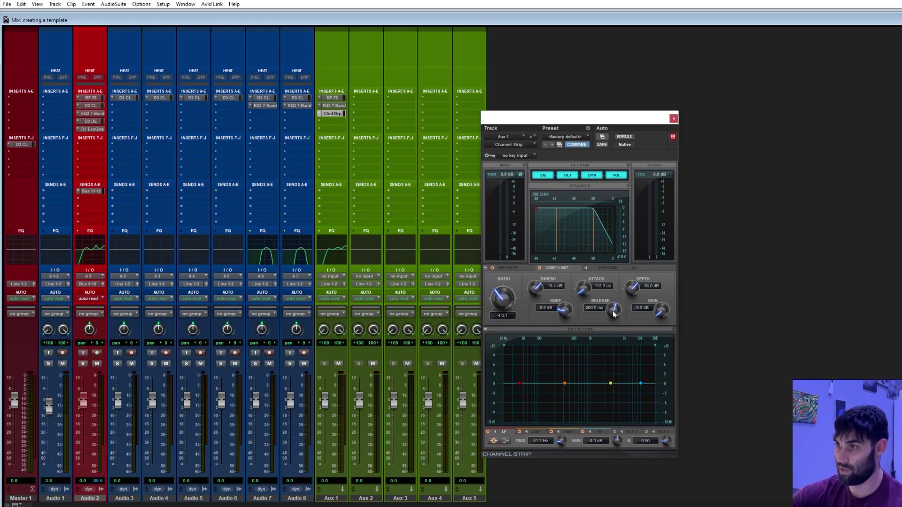
drag(660, 315, 666, 306)
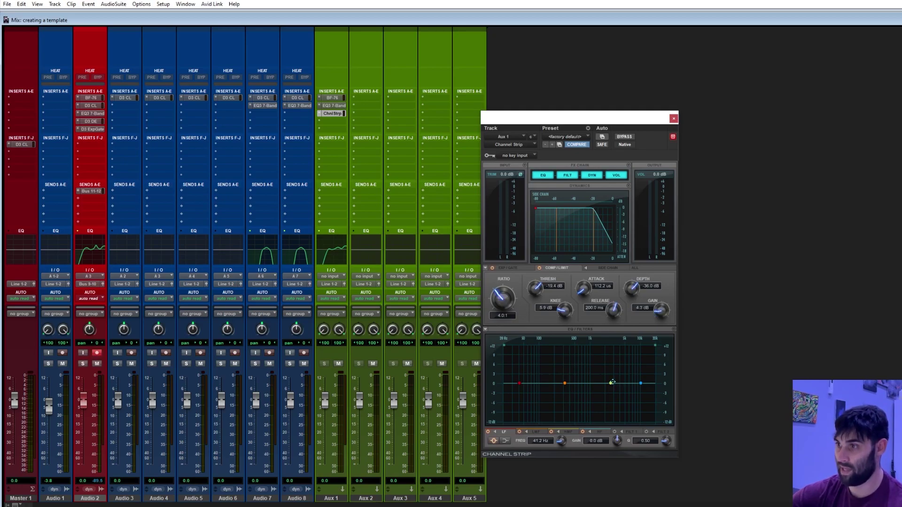
drag(610, 384, 617, 379)
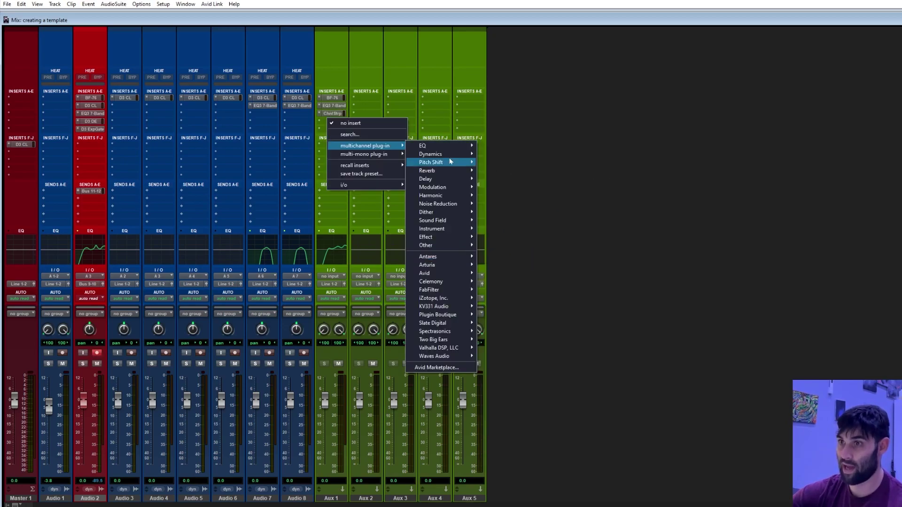
Step: Insert Maxim on Aux 1's fourth insert with -1.0 dB threshold and -1.1 dB ceiling
mouse_move(439, 276)
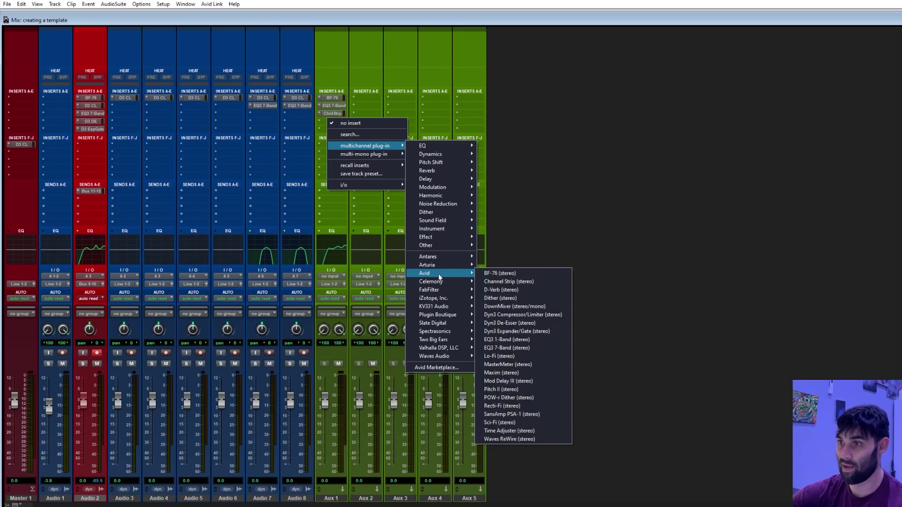
click(501, 372)
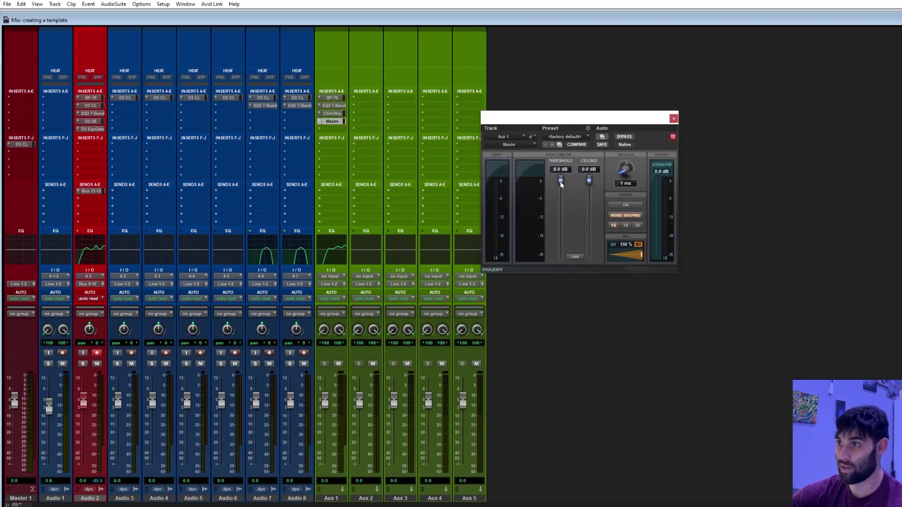
drag(562, 182, 562, 183)
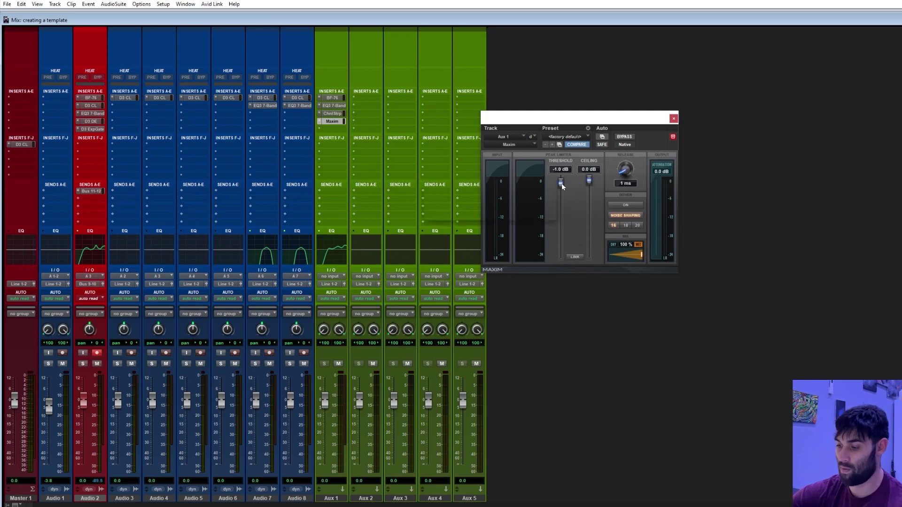
drag(589, 180, 591, 187)
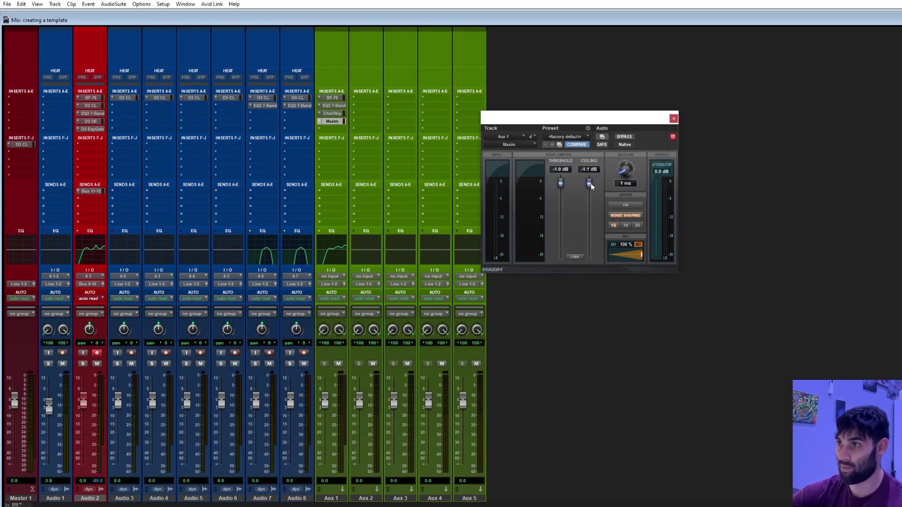
click(673, 119)
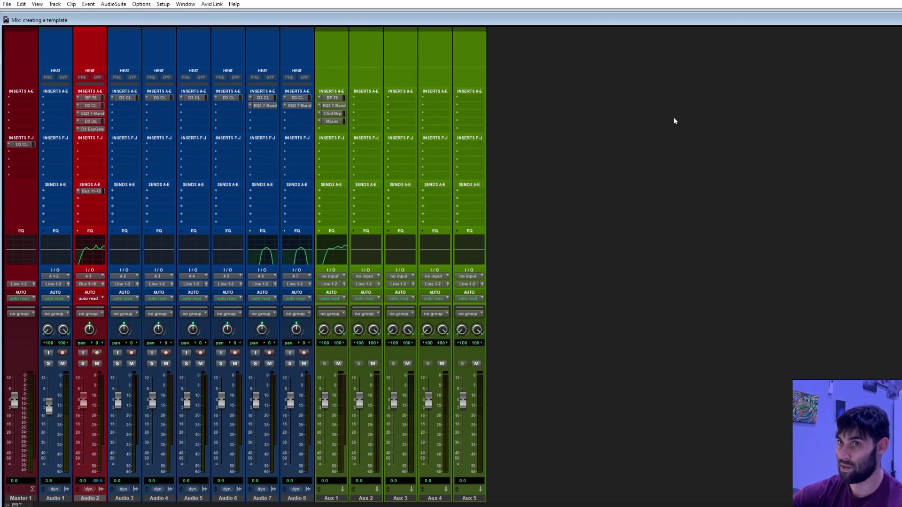
Step: Alt-copy Audio 2's D3 DE and D3 ExpGate inserts into Aux 1's fifth and sixth slots
drag(91, 121, 320, 145)
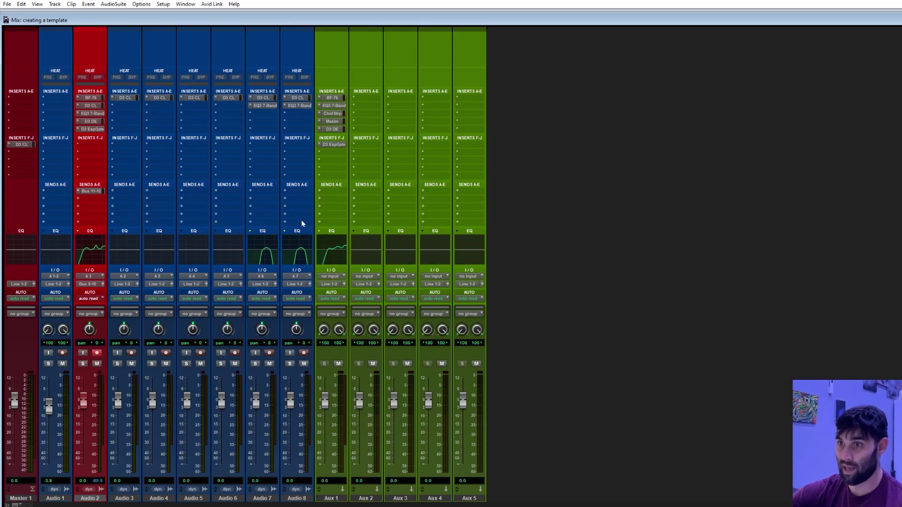
click(333, 278)
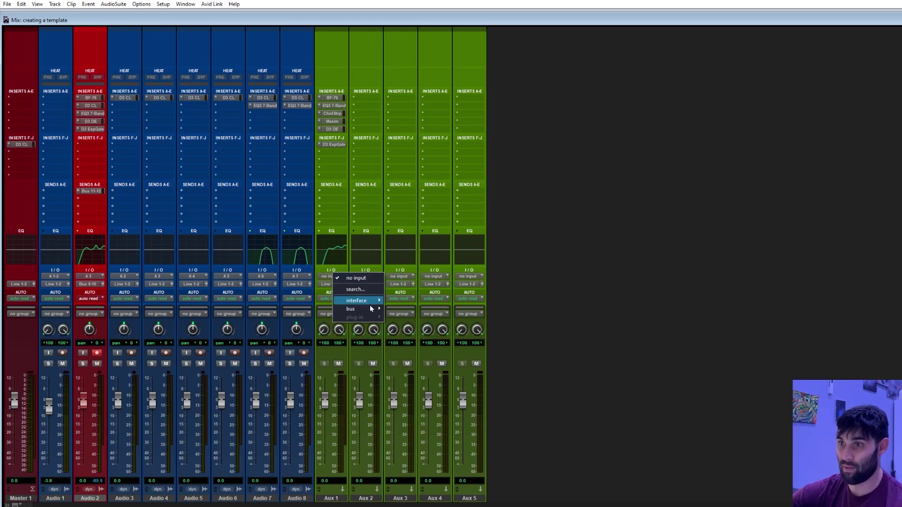
Step: Set Aux 1's input to Bus 9-10
mouse_move(368, 309)
mouse_move(409, 309)
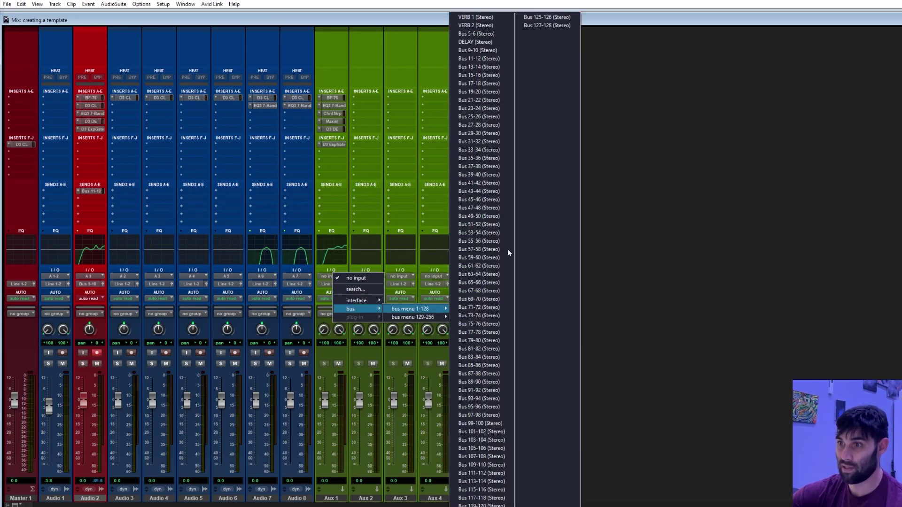
click(478, 50)
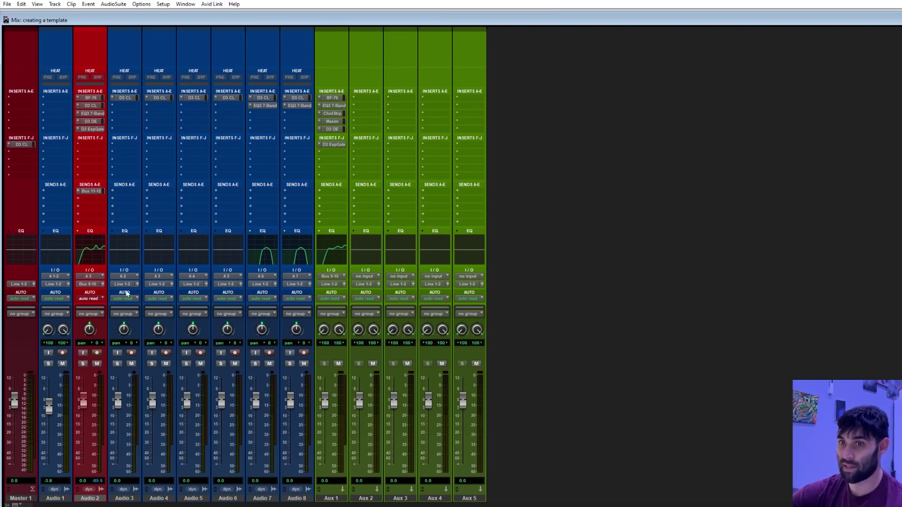
Step: Route the outputs of Audio 2 through Audio 8 to Bus 9-10
click(91, 285)
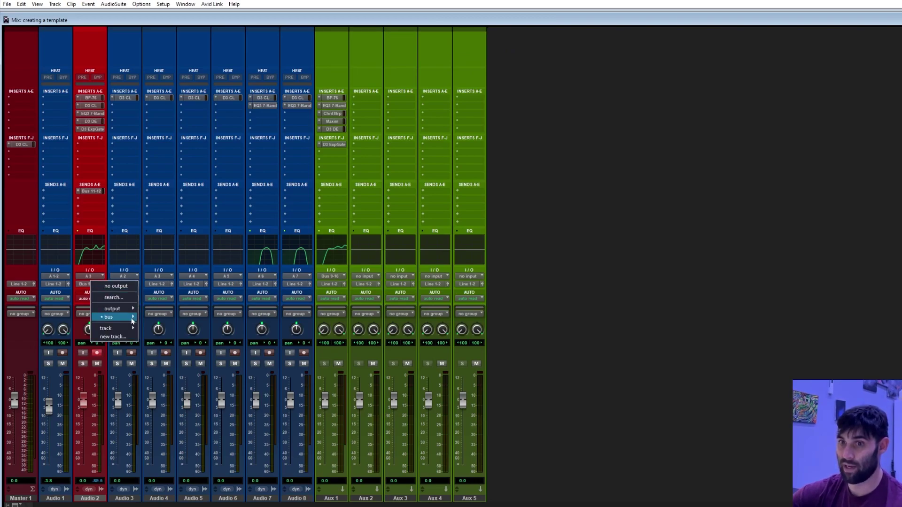
mouse_move(112, 317)
mouse_move(169, 317)
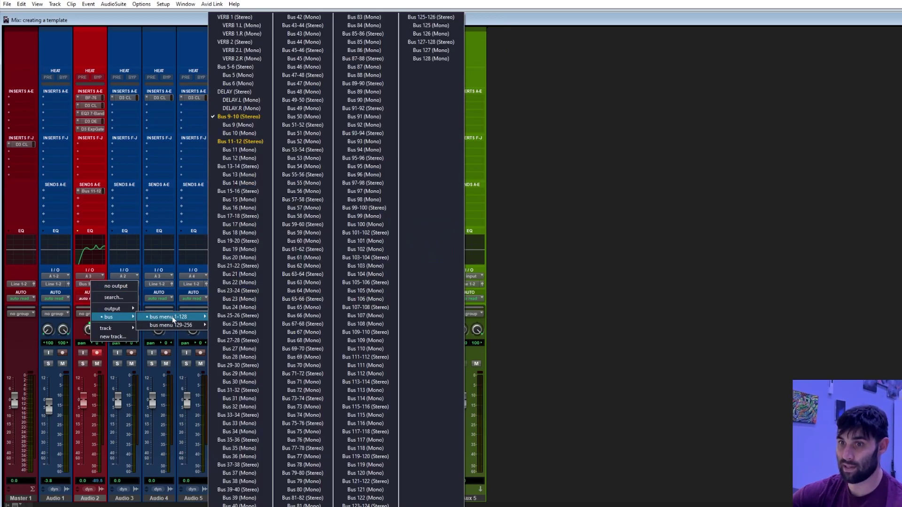
click(239, 116)
click(123, 284)
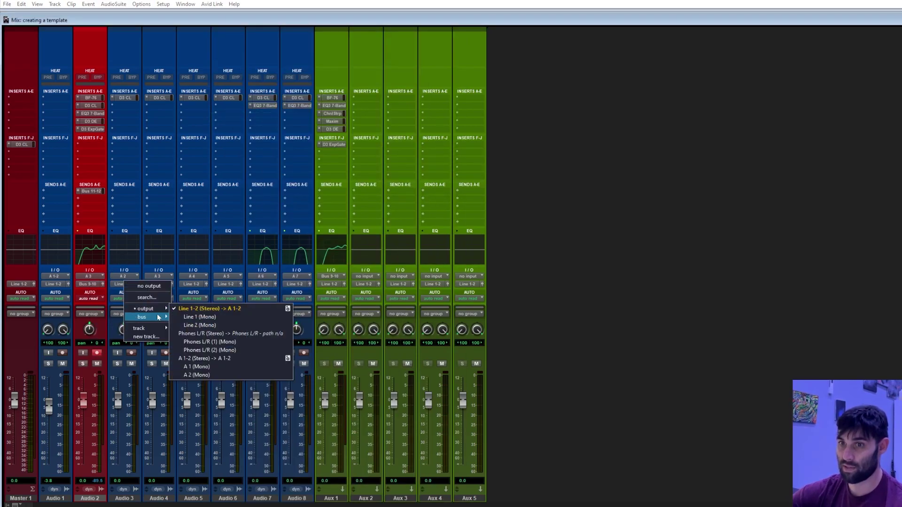
mouse_move(141, 317)
mouse_move(202, 317)
click(273, 116)
click(157, 284)
mouse_move(239, 316)
alt+shift+click(306, 116)
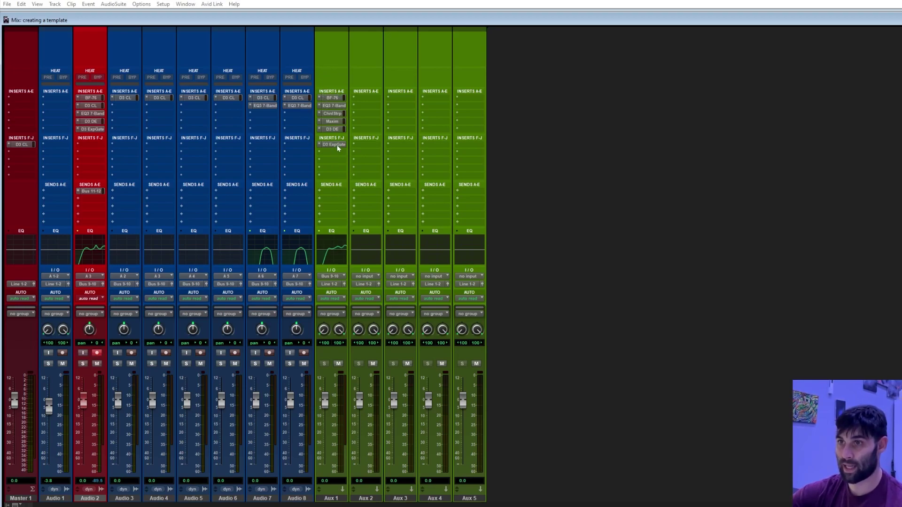
Step: Insert a D-Verb on Aux 2's first insert with about 8.6 s decay and 6 ms pre-delay
click(365, 97)
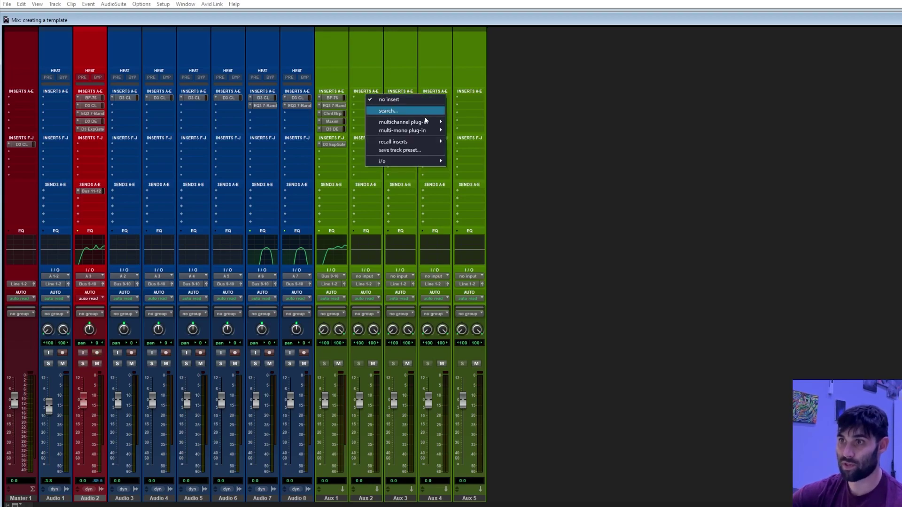
mouse_move(409, 122)
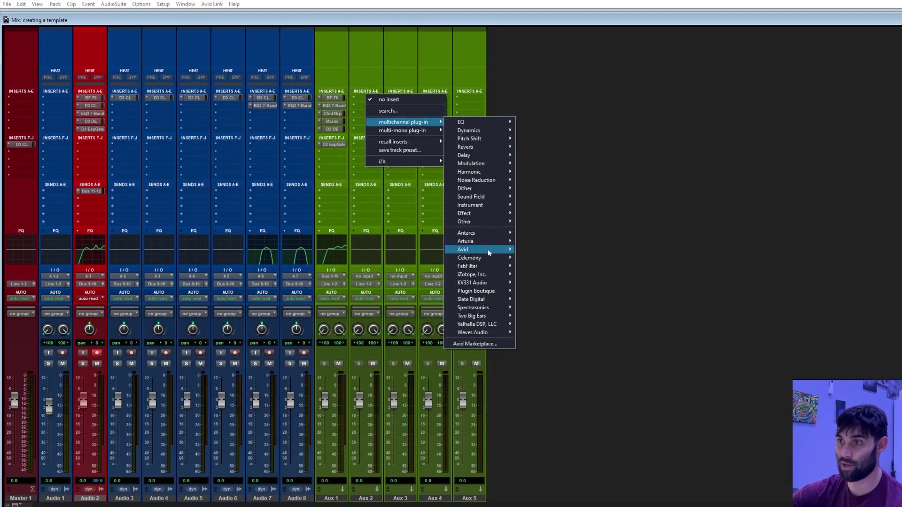
mouse_move(486, 249)
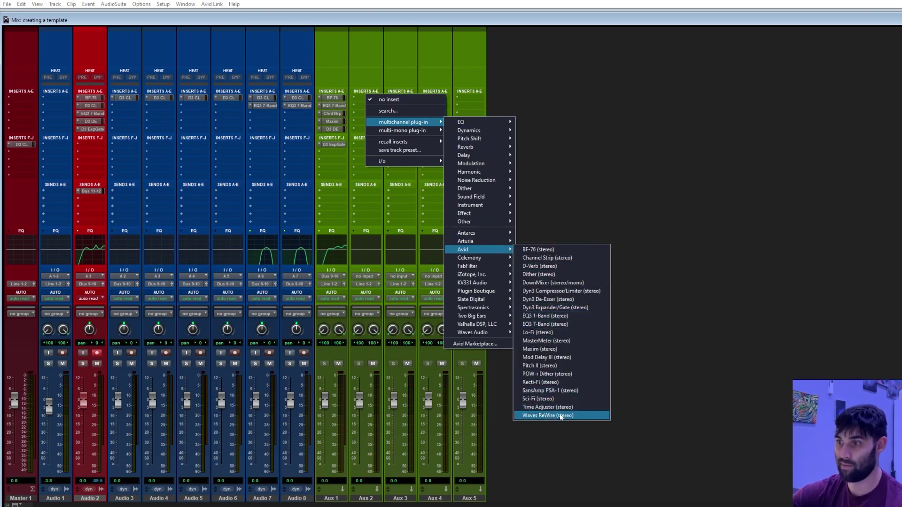
click(545, 265)
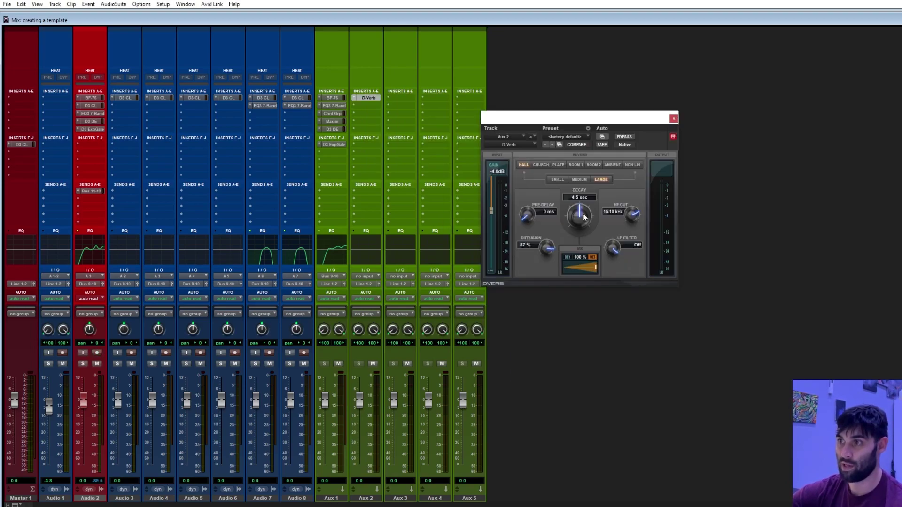
drag(581, 210, 583, 200)
drag(530, 218, 529, 214)
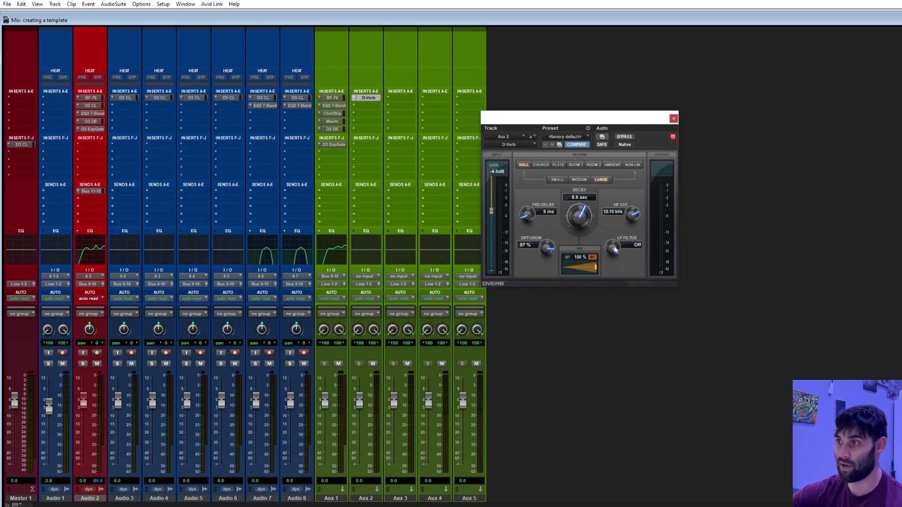
click(672, 119)
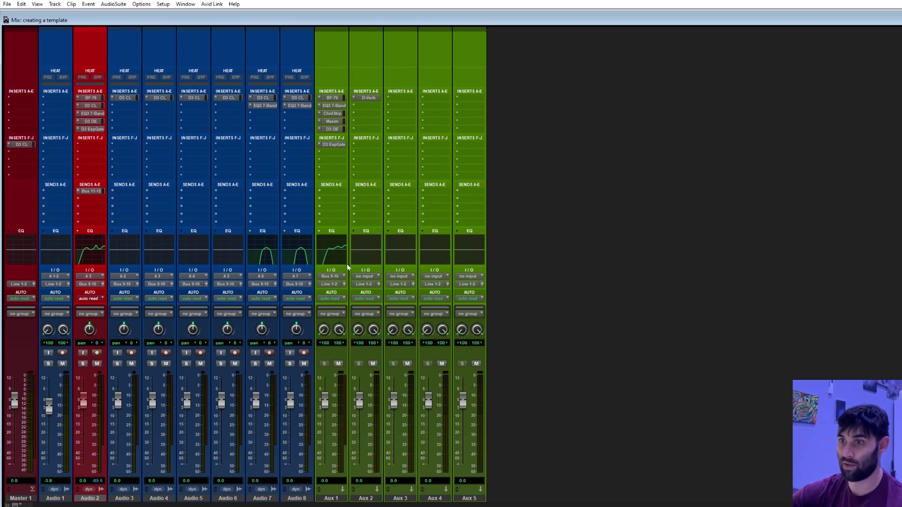
Step: Set Aux 2's input to Bus 11-12
click(370, 278)
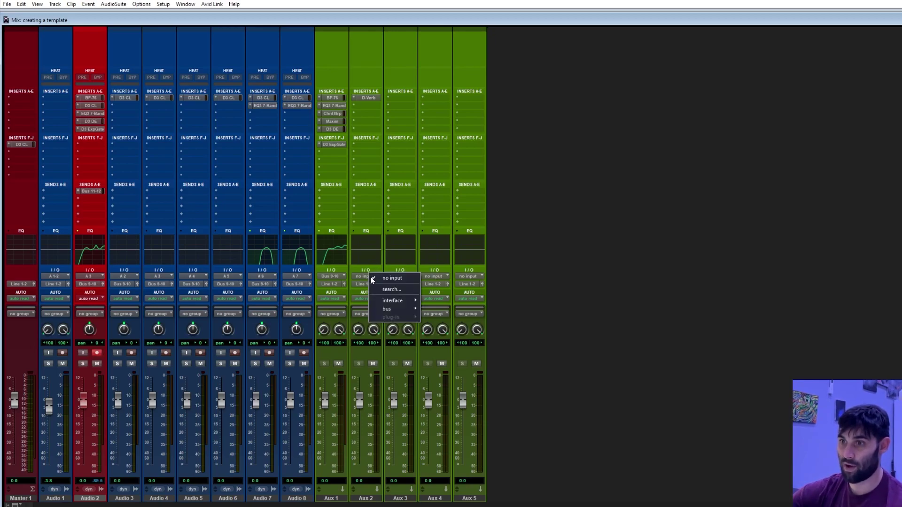
mouse_move(394, 308)
mouse_move(483, 305)
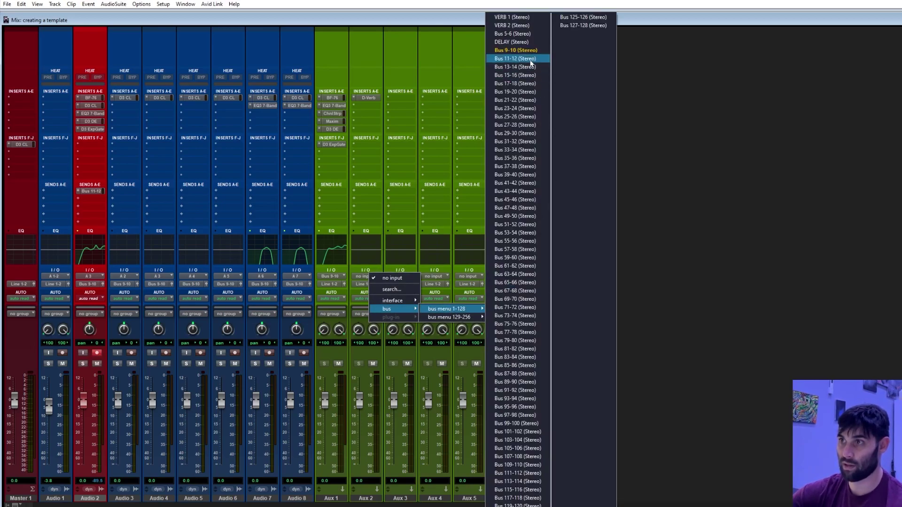
click(514, 58)
key(shift+r)
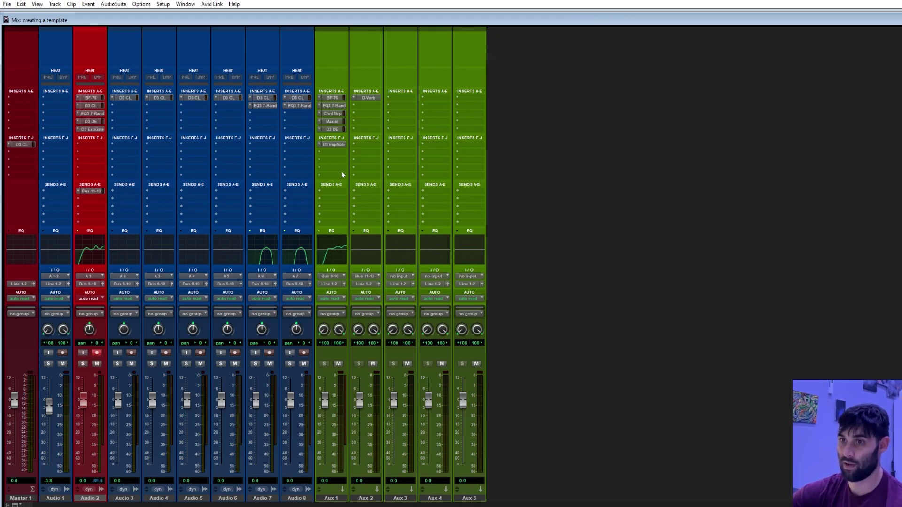
Step: Route Audio 3's send A to Bus 11-12 and raise its level to -11.3
click(118, 191)
mouse_move(152, 223)
mouse_move(225, 224)
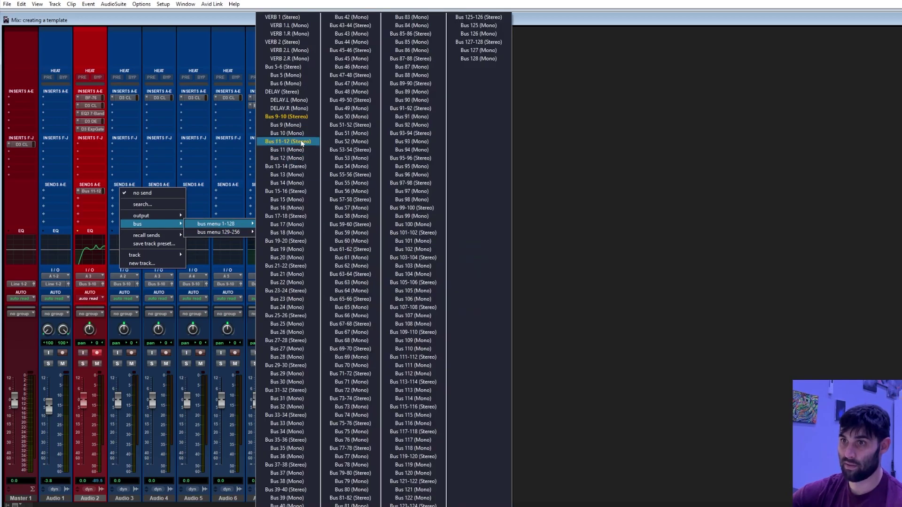
click(301, 142)
drag(201, 403, 210, 359)
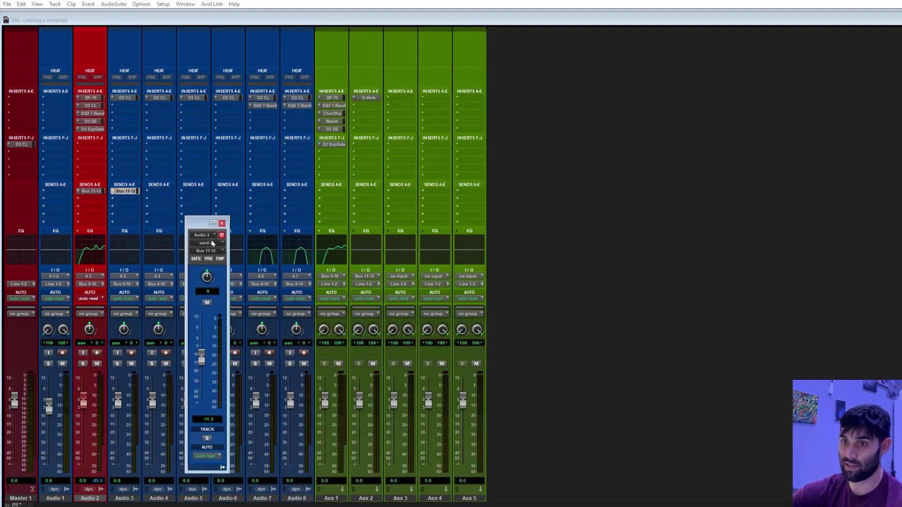
click(222, 223)
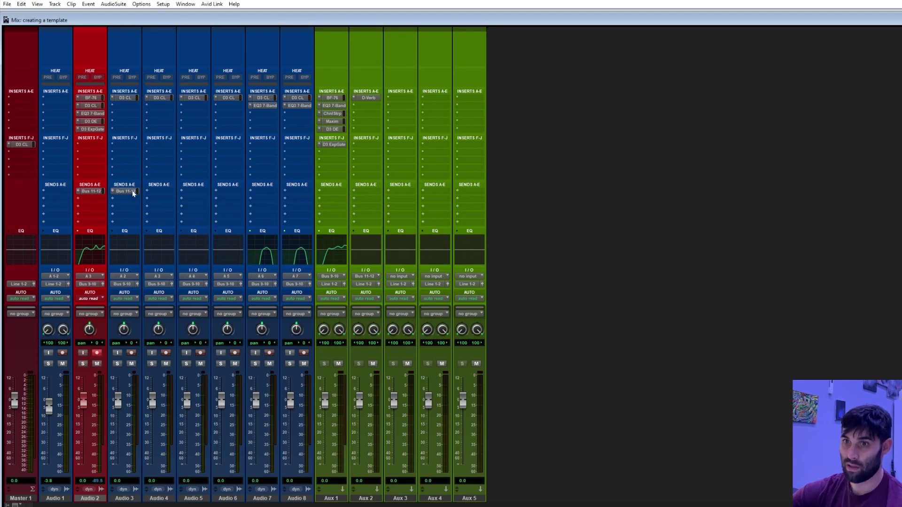
Step: Add a Bus 11-12 send on Audio 4, 5, 6, 7 and 8
click(163, 192)
click(194, 191)
click(228, 191)
click(262, 191)
click(297, 191)
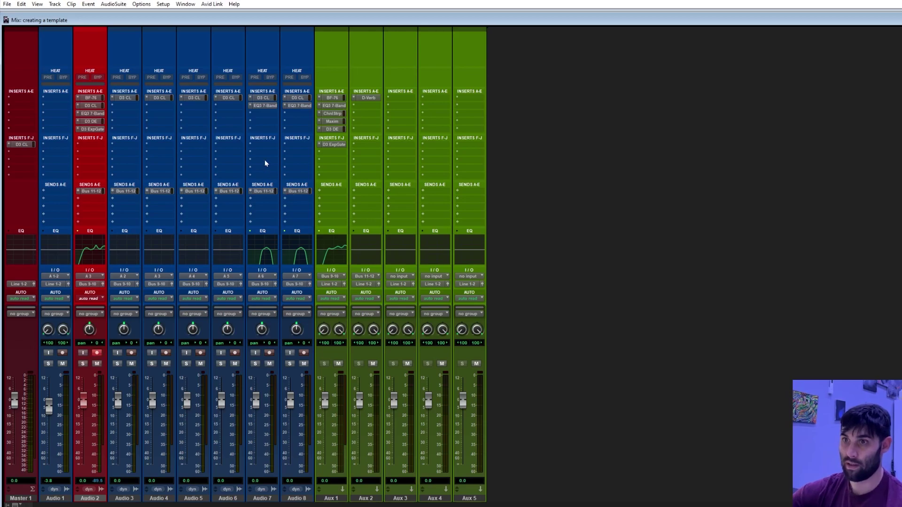
Step: Raise Audio 7's Bus 11-12 send to -9.4 and check Audio 8's send level
click(261, 190)
drag(202, 365, 202, 361)
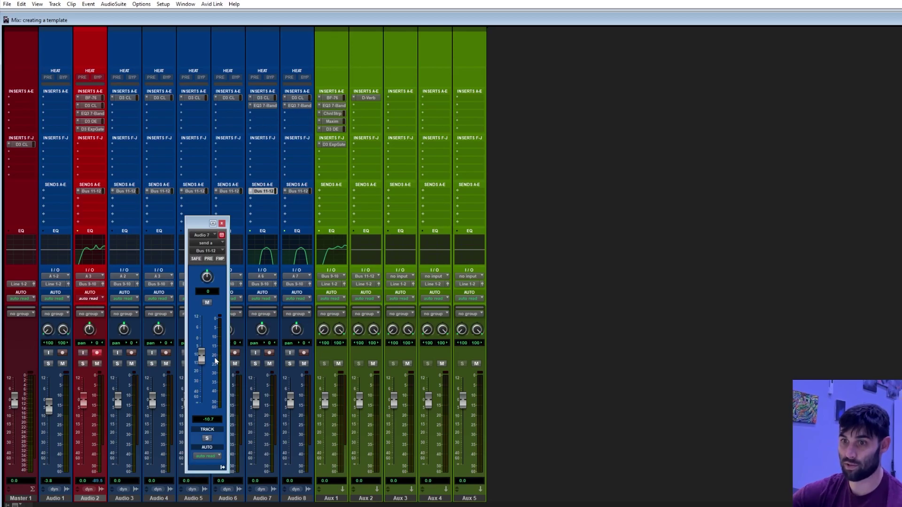
drag(201, 360, 201, 351)
click(298, 191)
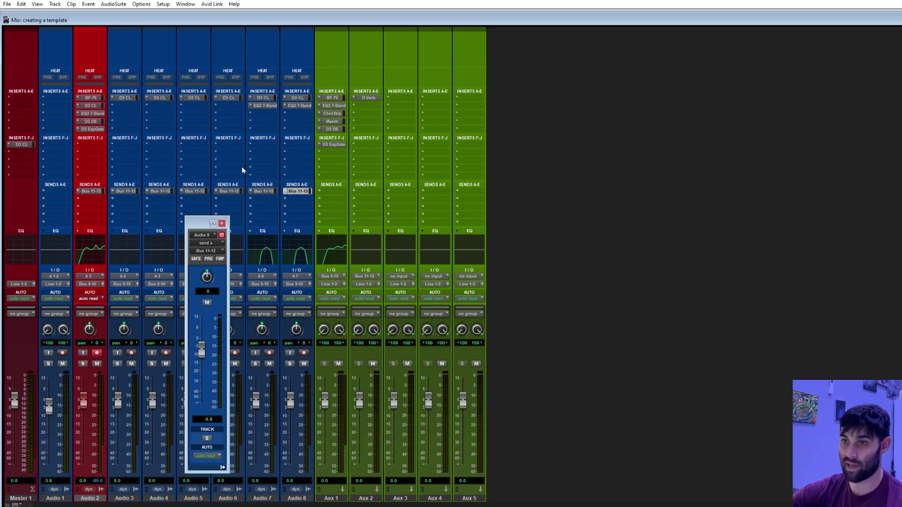
click(222, 223)
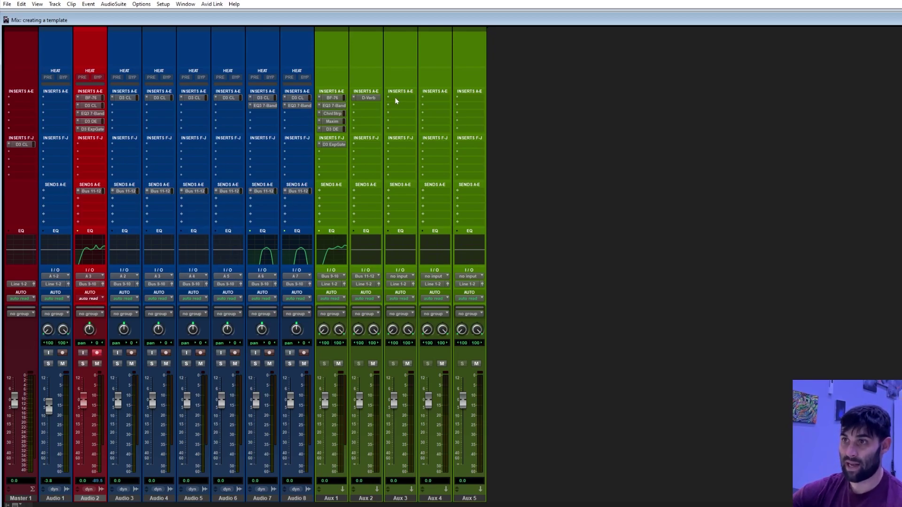
Step: Insert the Avid multichannel Mod Delay III plug-in on Aux 3's insert A
click(395, 100)
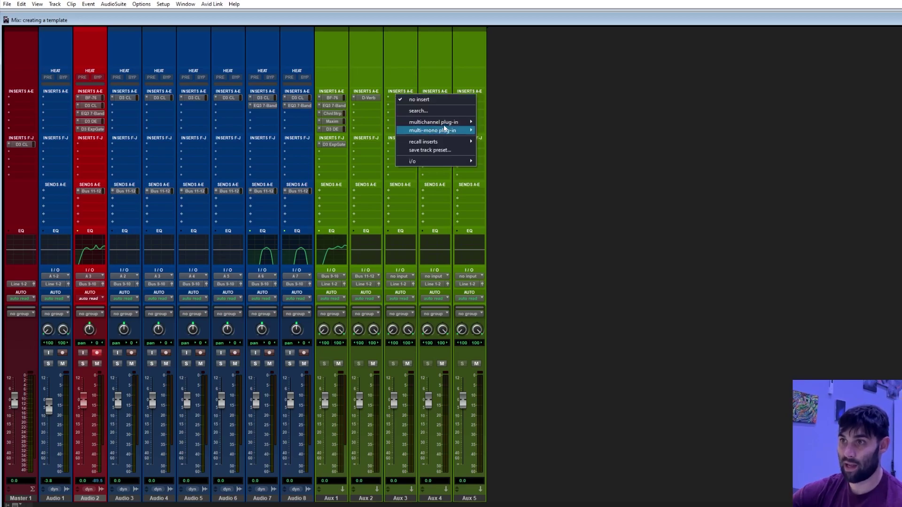
mouse_move(448, 123)
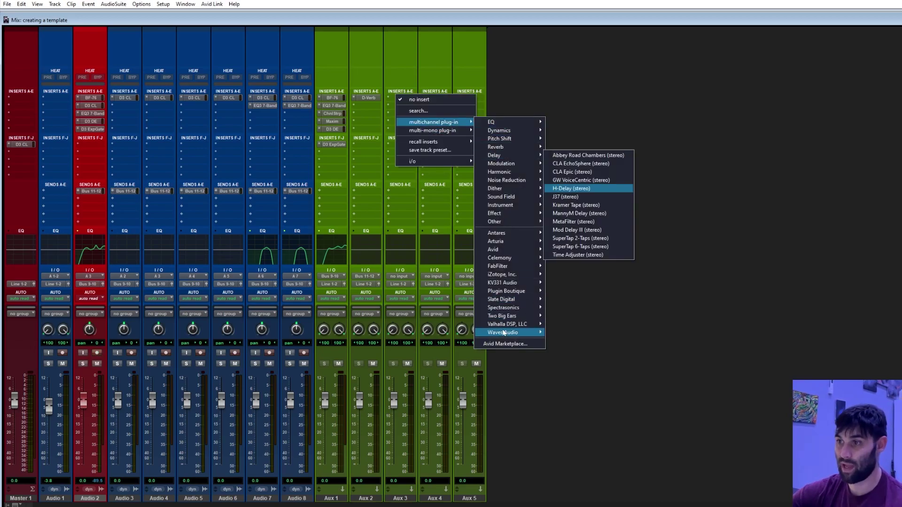
mouse_move(520, 249)
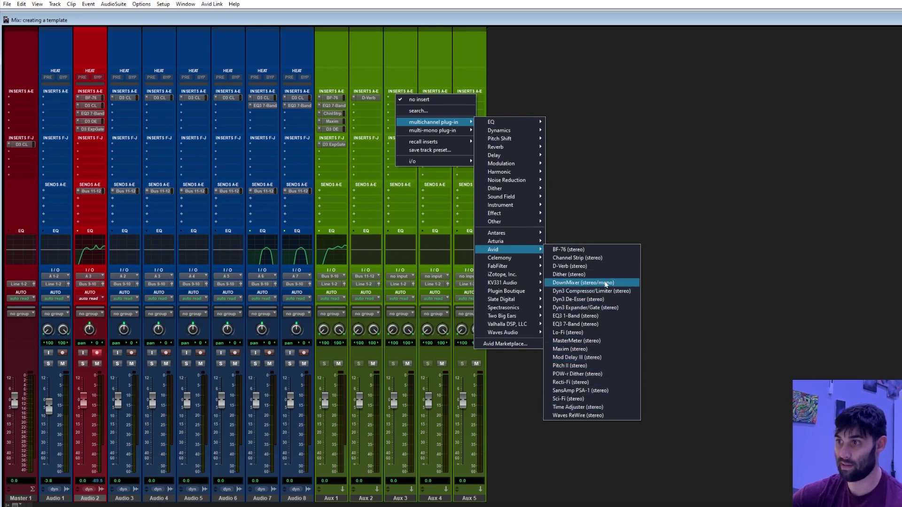
click(599, 359)
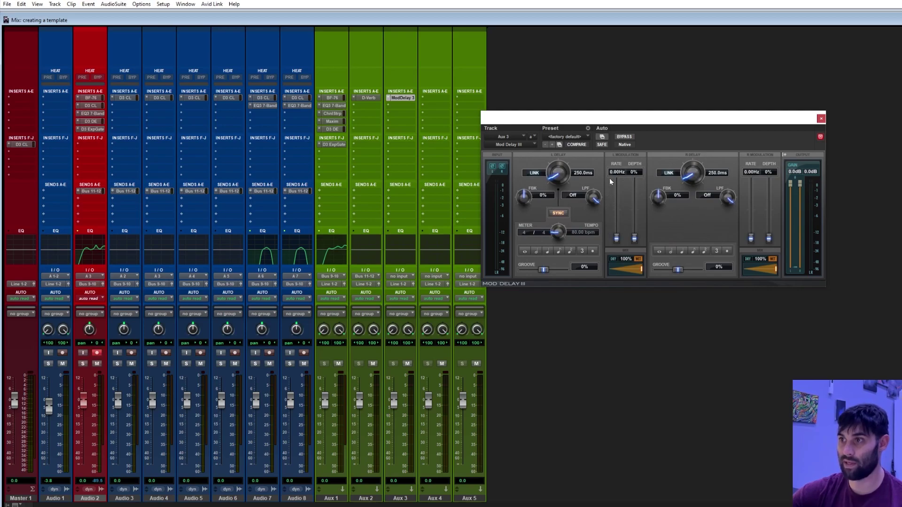
Step: Set the left delay to 3000 ms, link the right delay to match, and close the plug-in
click(525, 252)
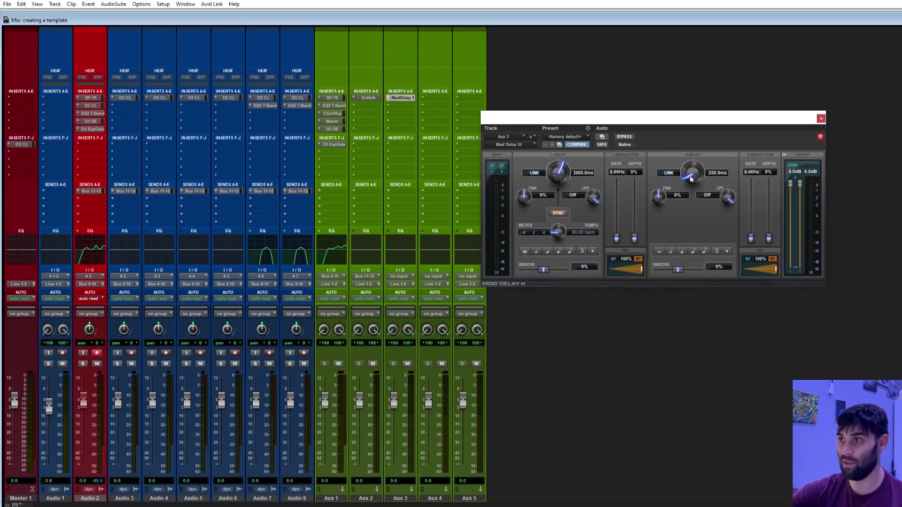
click(535, 172)
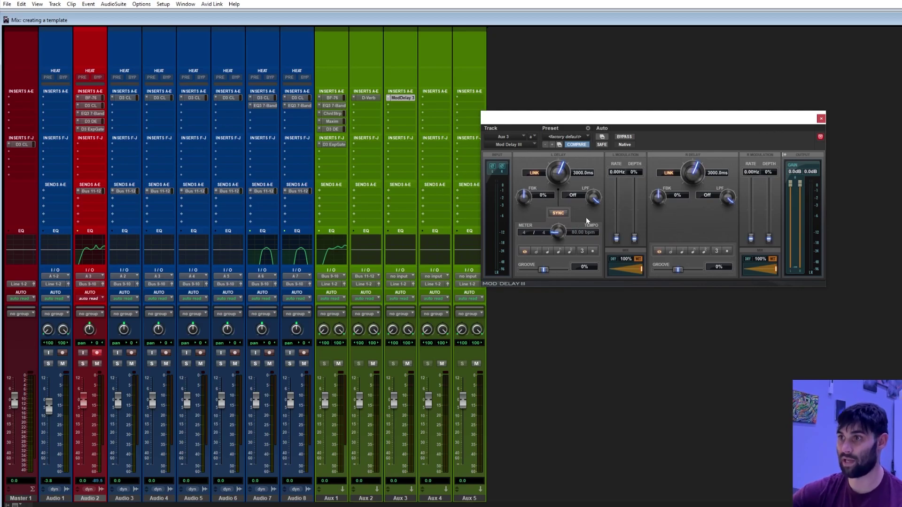
click(821, 119)
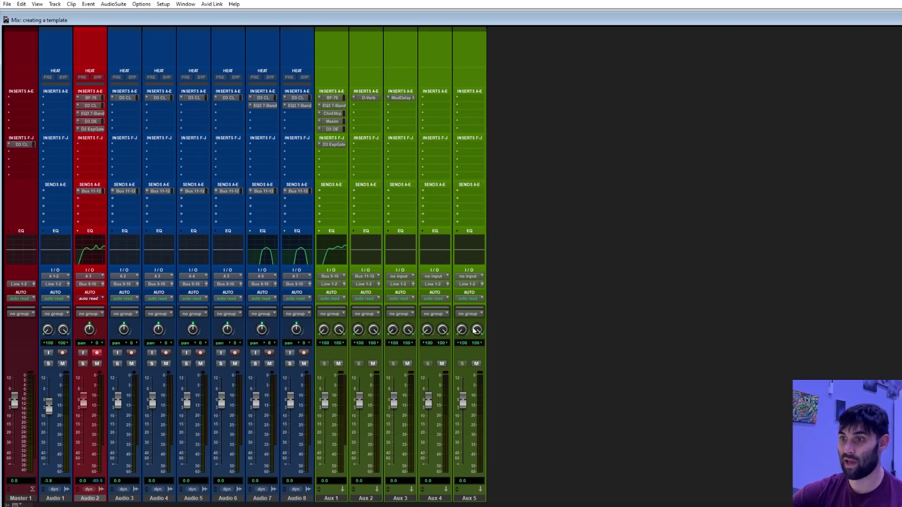
Step: Set Aux 3's input to Bus 13-14
click(401, 276)
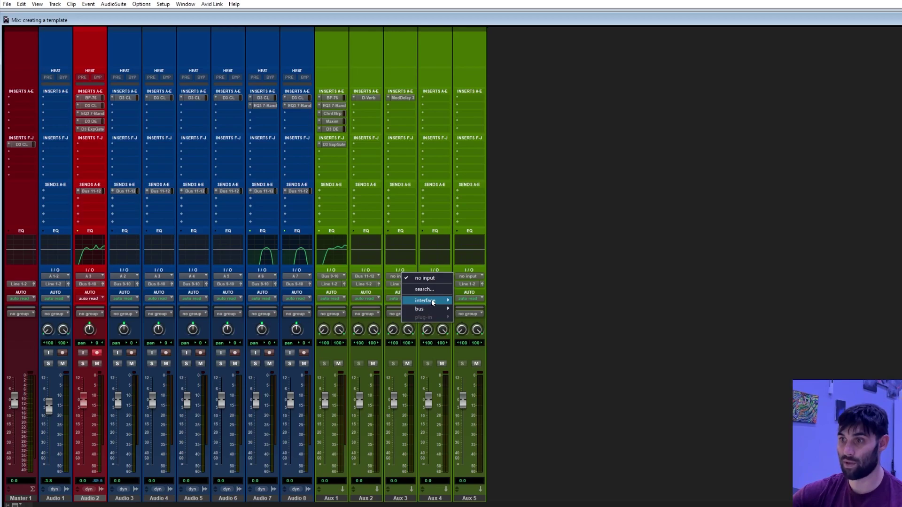
mouse_move(419, 308)
mouse_move(489, 309)
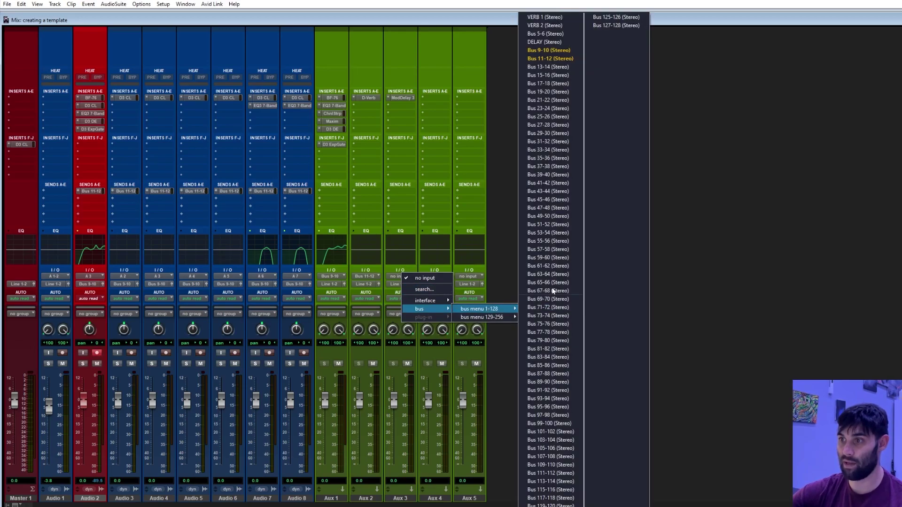
click(555, 67)
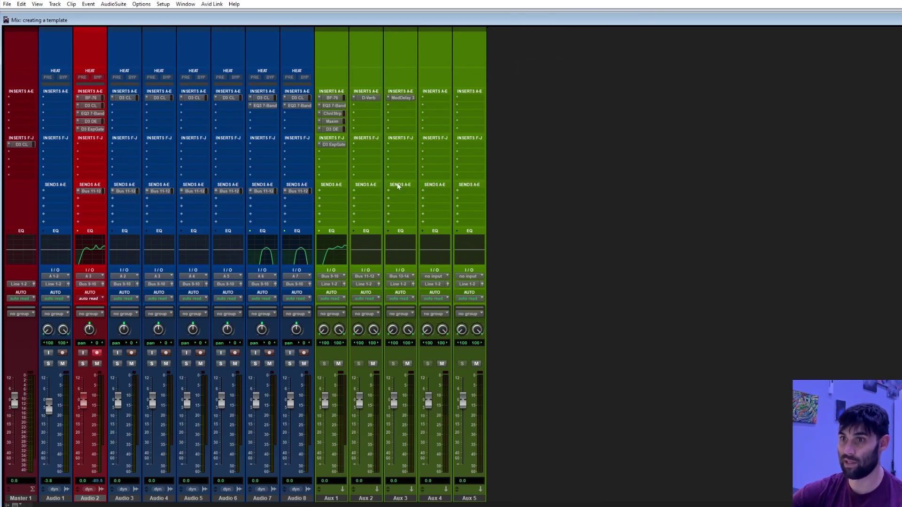
Step: Route Audio 2's second send to Bus 13-14, raise it, and copy it to Audio 3–8
click(84, 199)
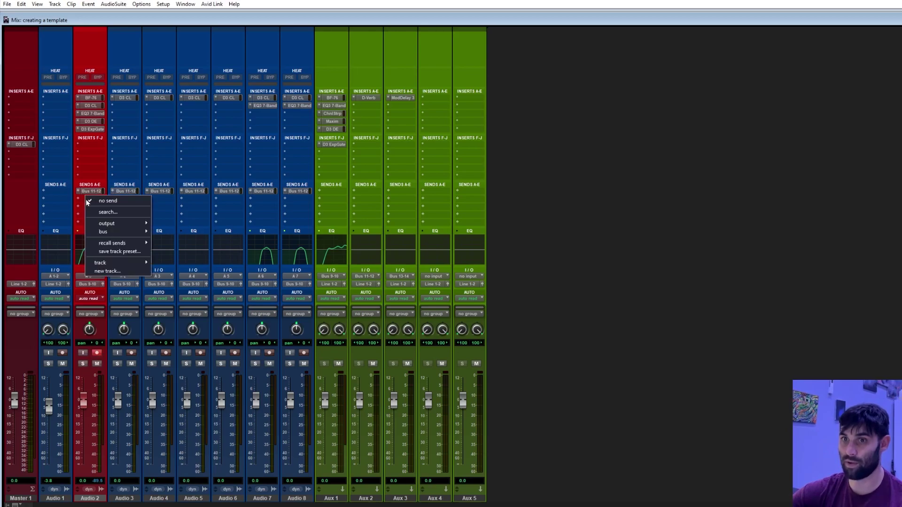
mouse_move(122, 232)
mouse_move(185, 232)
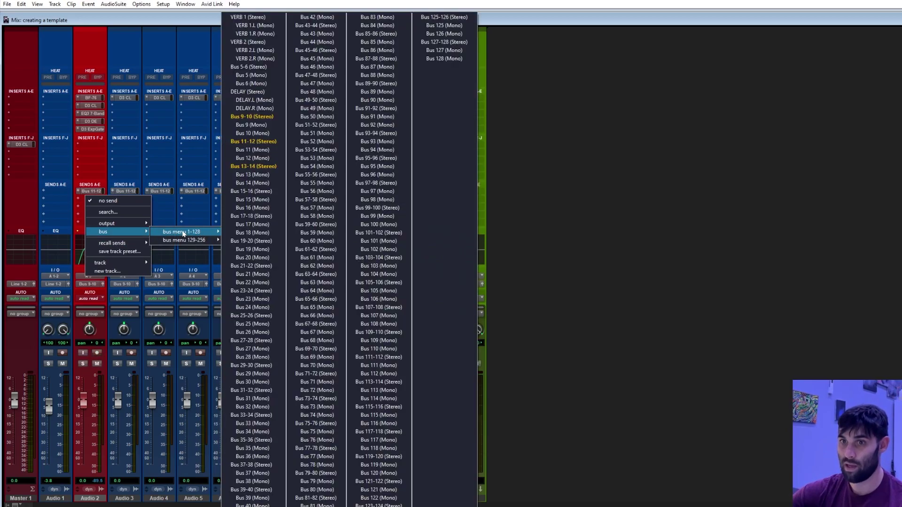
click(253, 166)
drag(202, 404, 202, 372)
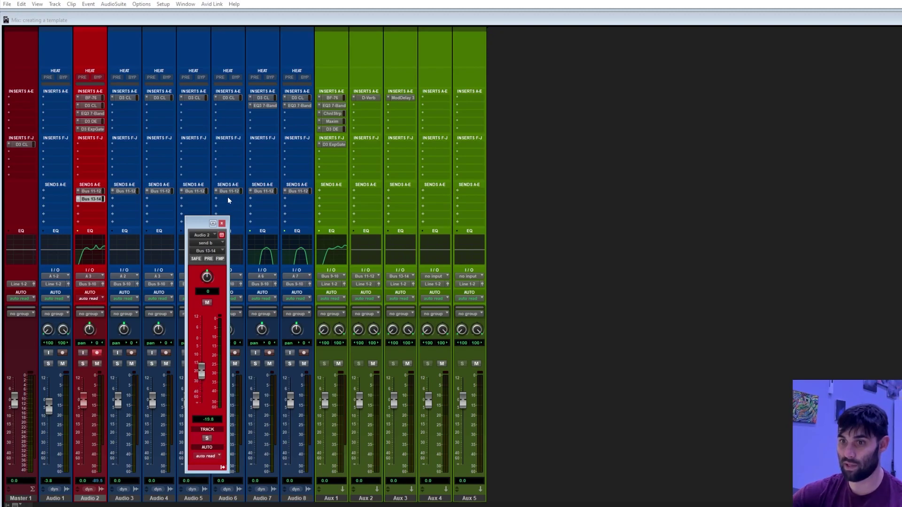
click(221, 223)
drag(91, 199, 290, 201)
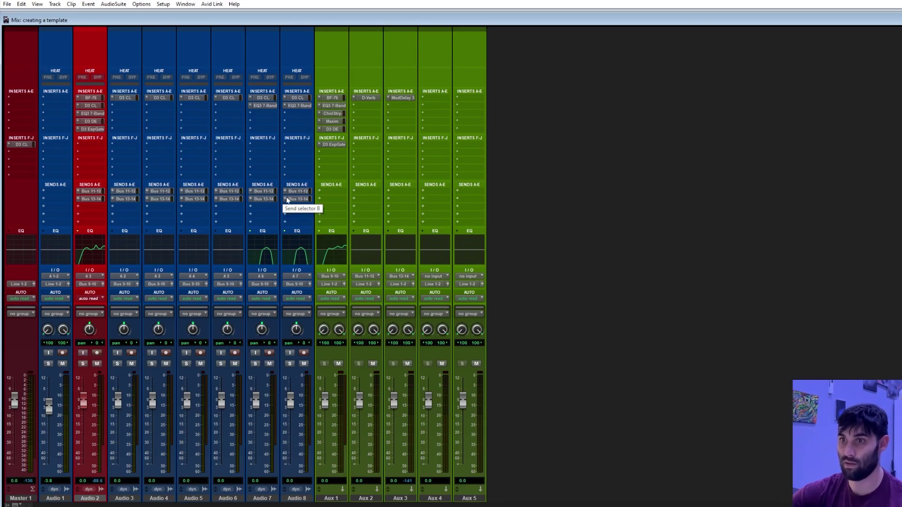
Step: Adjust the Bus 13-14 send levels, bringing Audio 7's send up to -5.4
click(125, 200)
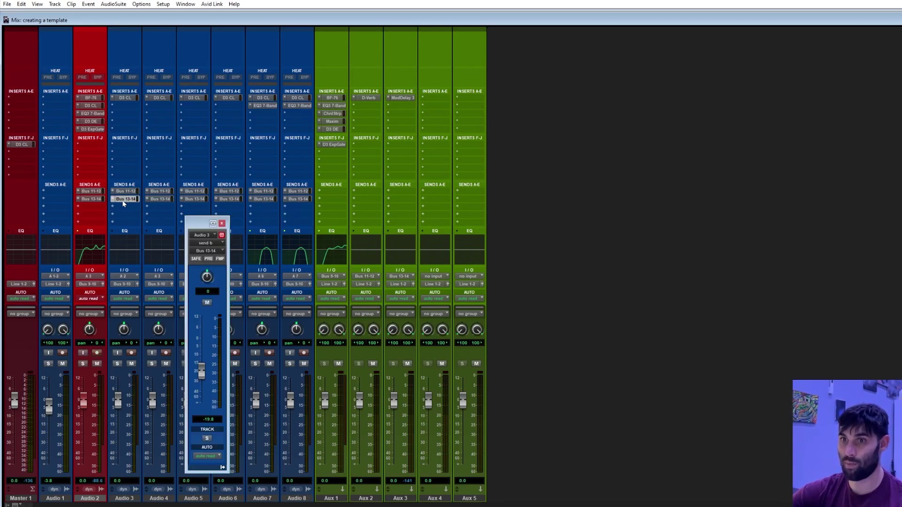
click(222, 223)
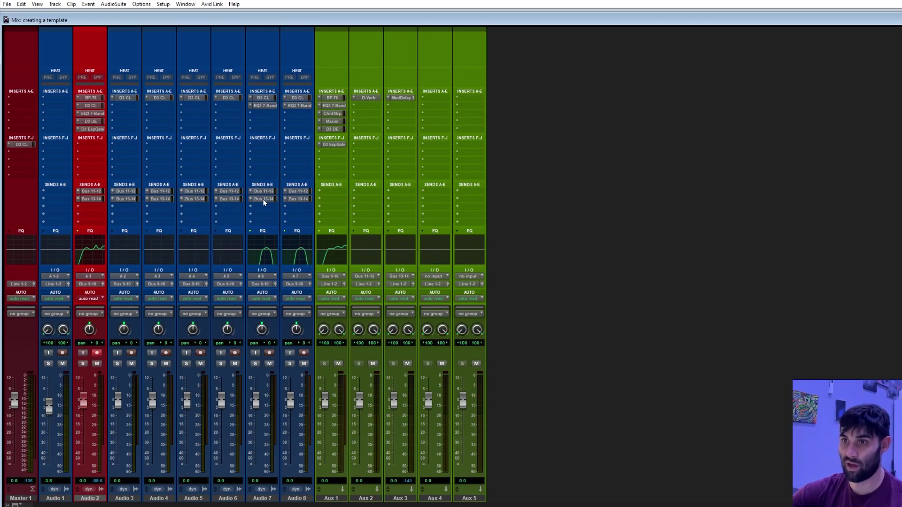
click(264, 199)
drag(201, 370, 205, 351)
click(298, 199)
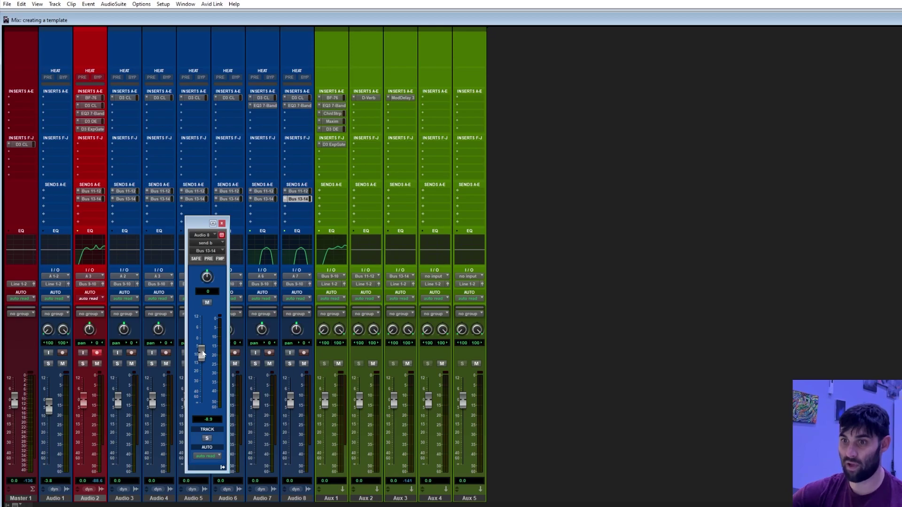
click(266, 198)
drag(205, 358, 203, 354)
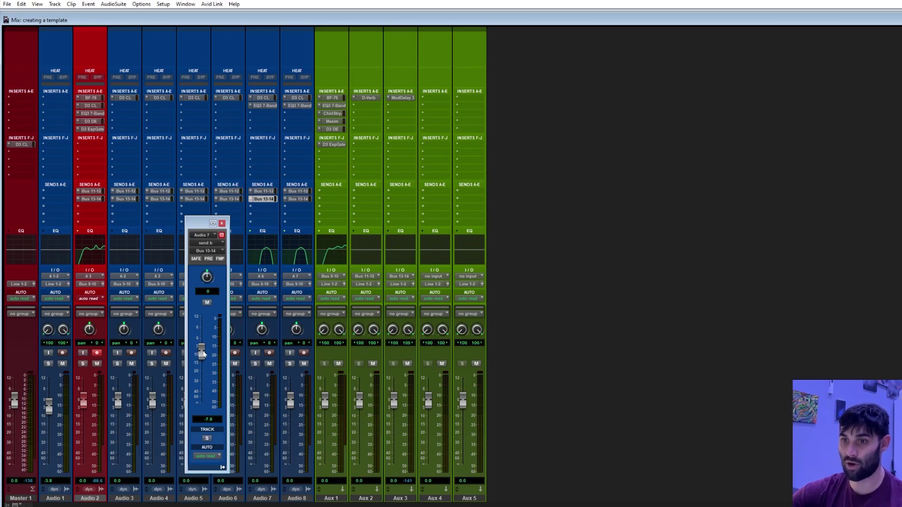
key(Escape)
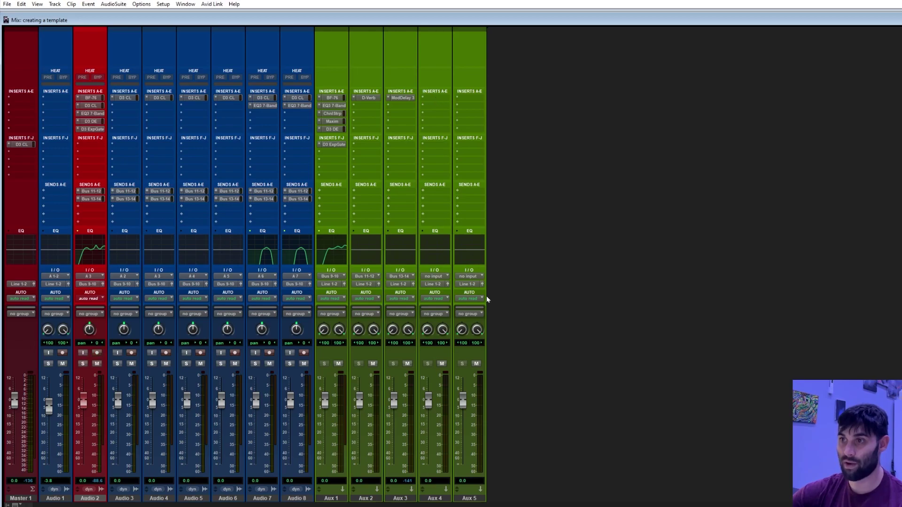
click(434, 98)
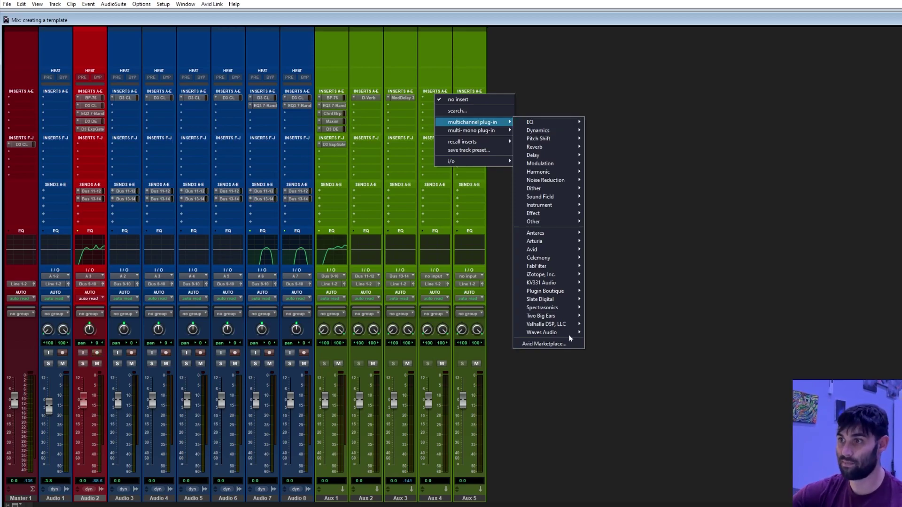
Step: Insert Mod Delay III on Aux 4 with both delay times at 187.5 ms
mouse_move(559, 251)
click(615, 357)
click(569, 251)
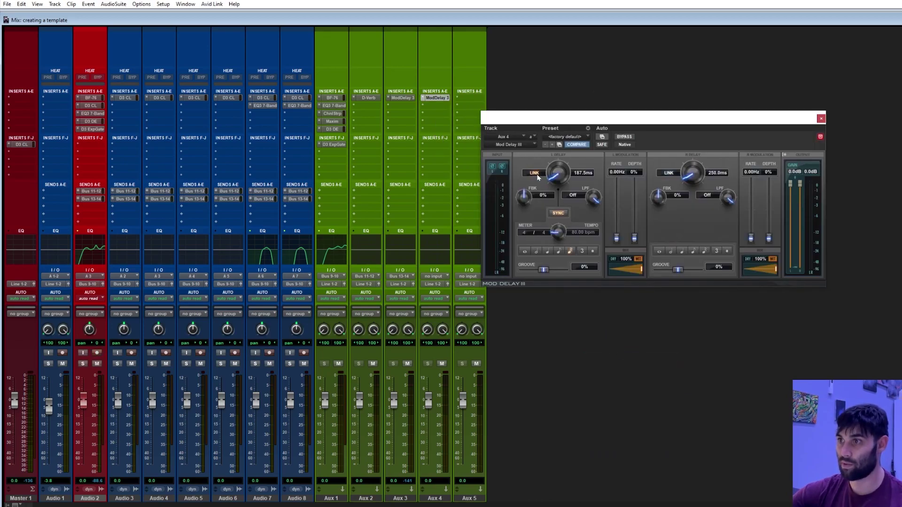
click(705, 251)
Step: Set Aux 4's input to Bus 15-16 (Stereo) and close the Mod Delay window
click(433, 276)
mouse_move(453, 308)
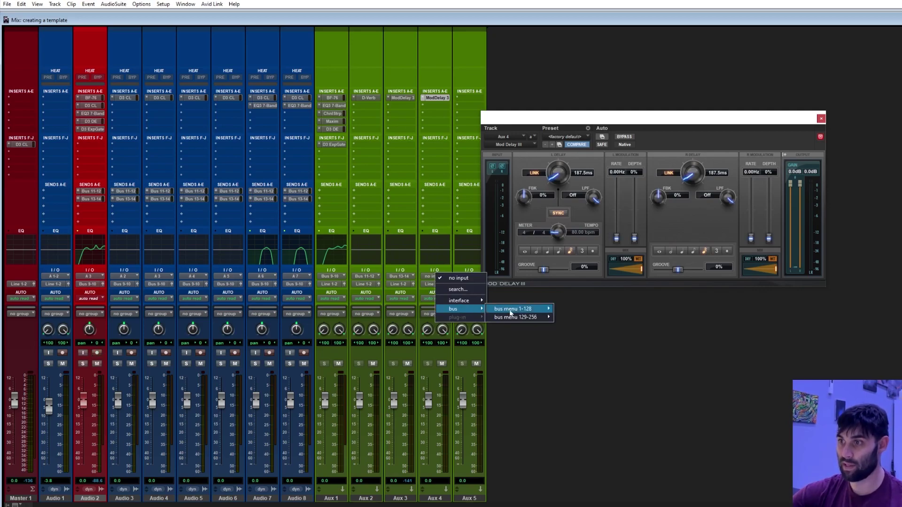
mouse_move(514, 308)
click(582, 75)
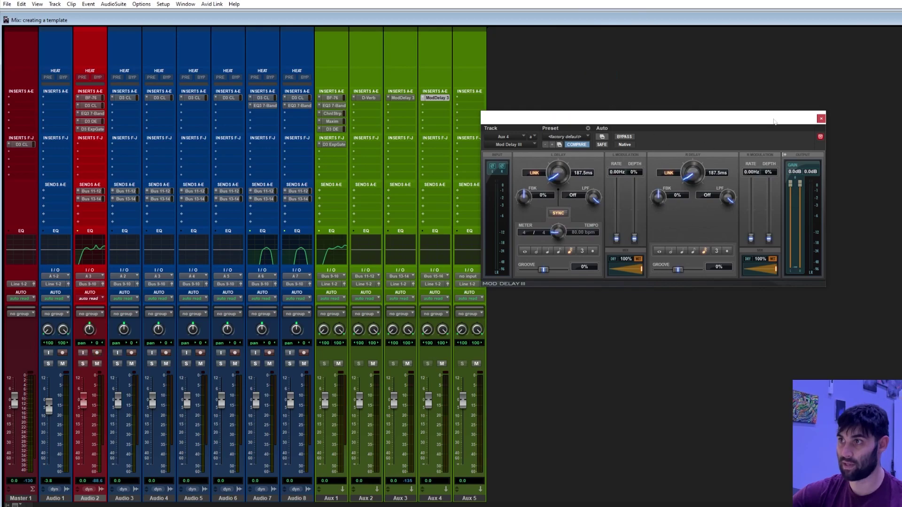
click(821, 119)
scroll(469, 329, down, 3)
click(428, 483)
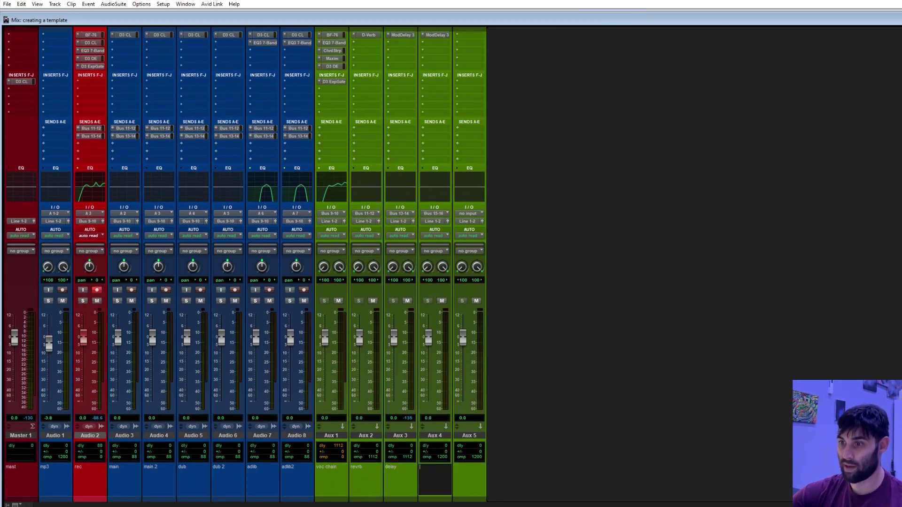
Step: Enter 'dub delay' as Aux 4's comment
text(dub)
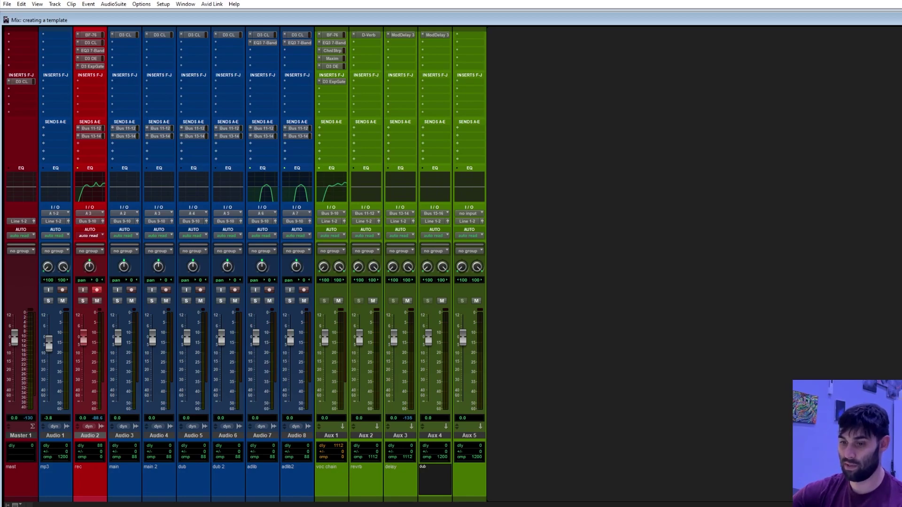
text( delay)
key(Tab)
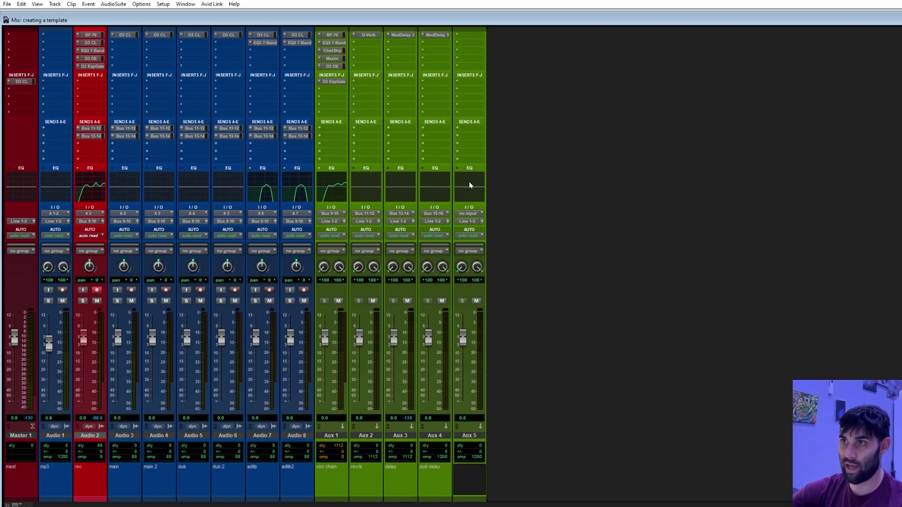
key(Return)
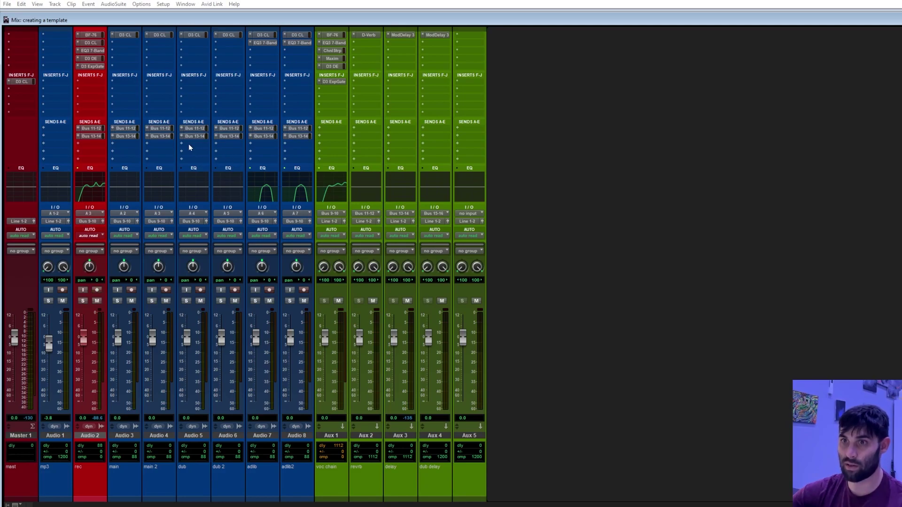
Step: Add a Bus 15-16 send on Audio 5 at a level of -15.8
click(188, 143)
mouse_move(226, 177)
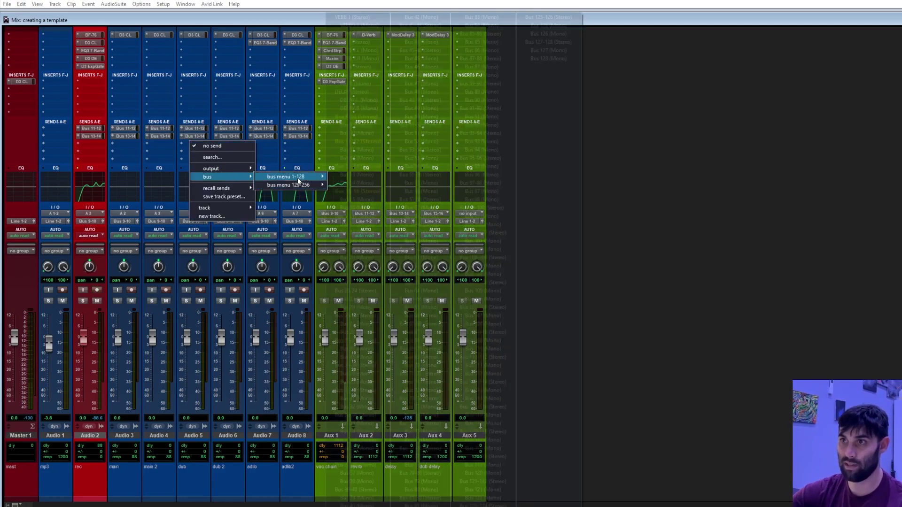
click(413, 159)
drag(203, 407, 209, 368)
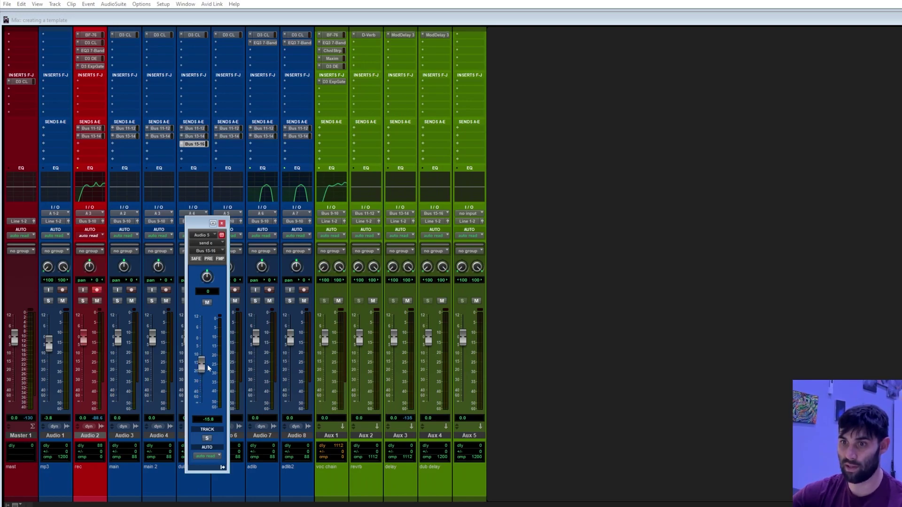
click(221, 223)
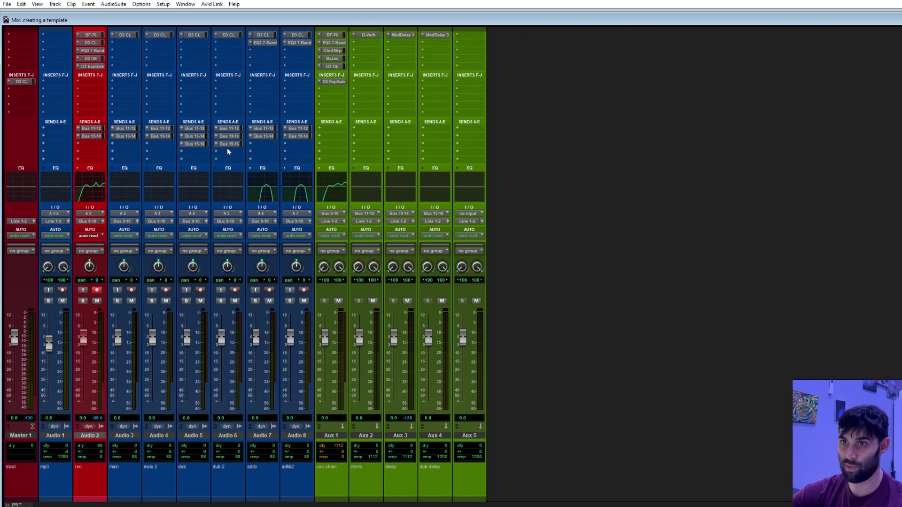
scroll(423, 94, up, 3)
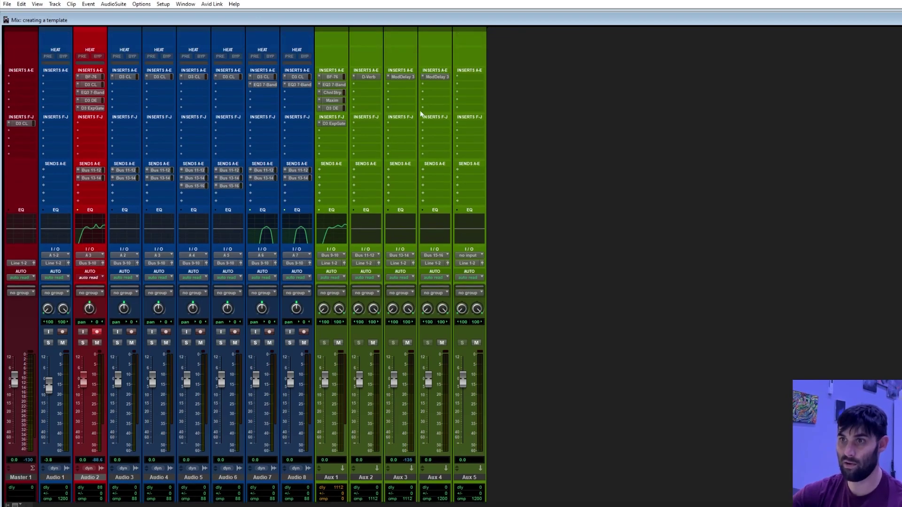
Step: Load the Avid BF-76 limiter on Aux 5 with its OUTPUT raised slightly
click(466, 77)
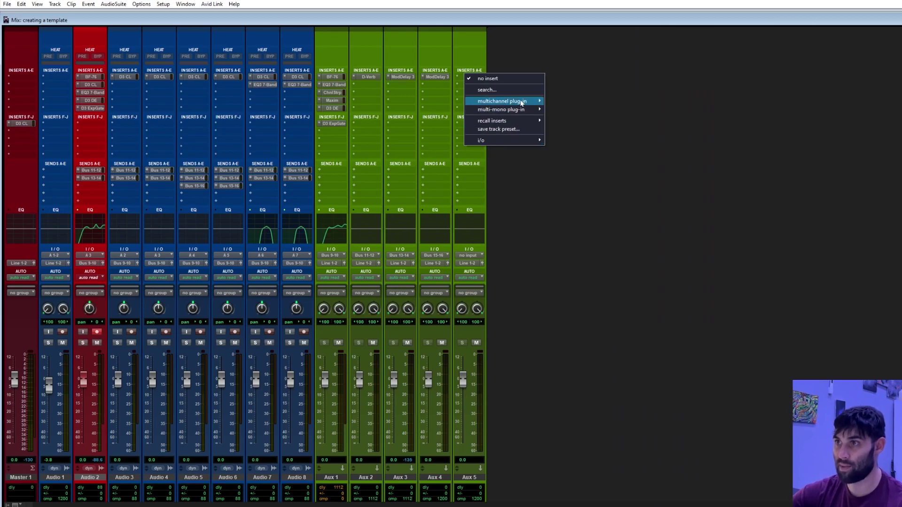
mouse_move(524, 101)
mouse_move(570, 228)
click(616, 226)
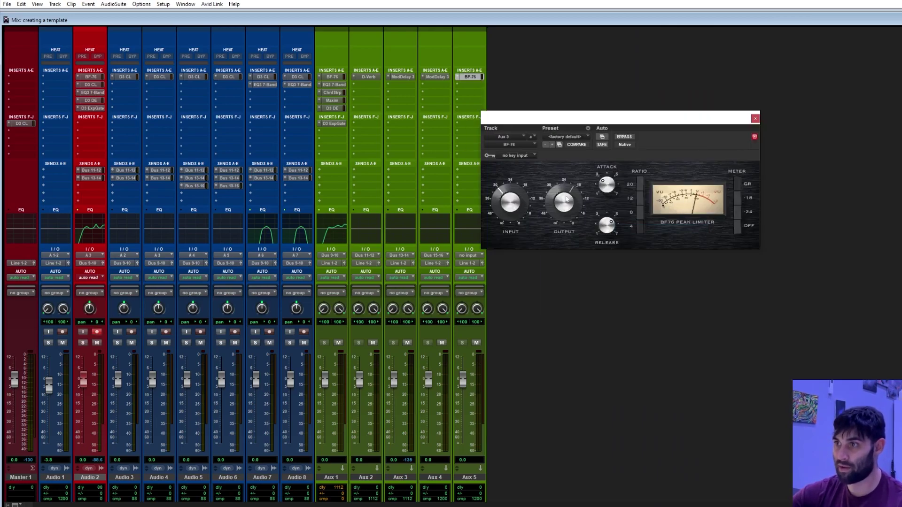
drag(567, 212, 569, 208)
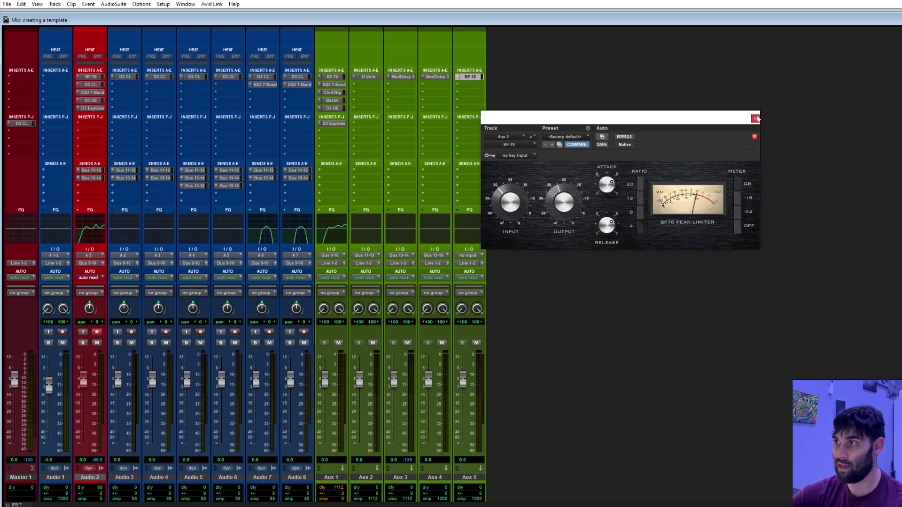
click(754, 119)
right_click(329, 258)
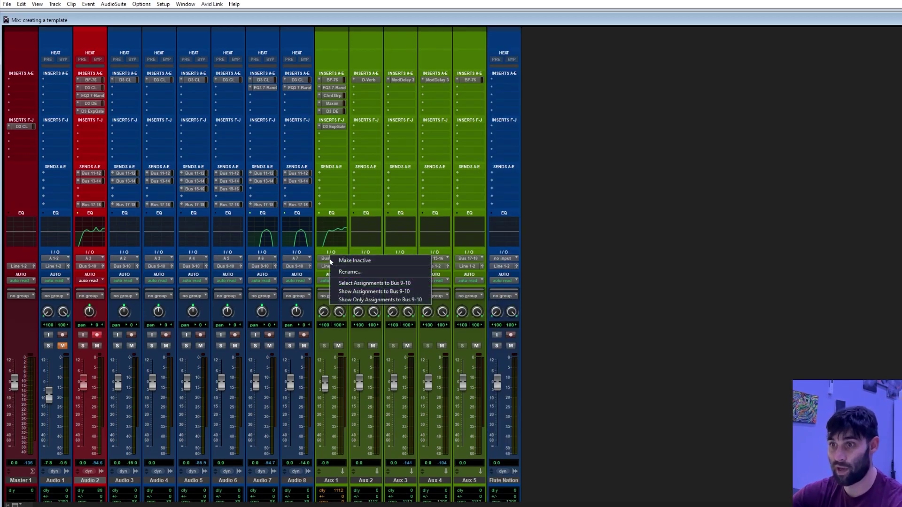
Step: Rename Bus 9-10 to 'VOC ch'
click(402, 272)
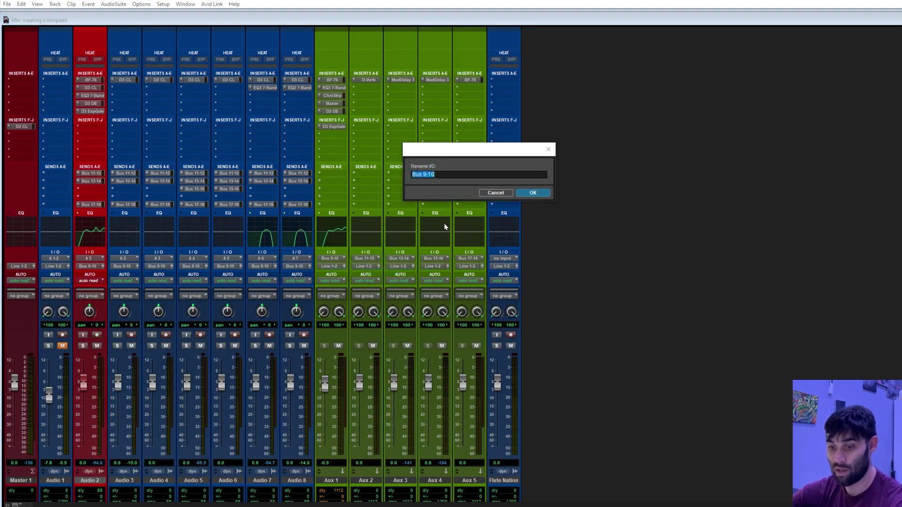
text(VOC ch)
click(533, 193)
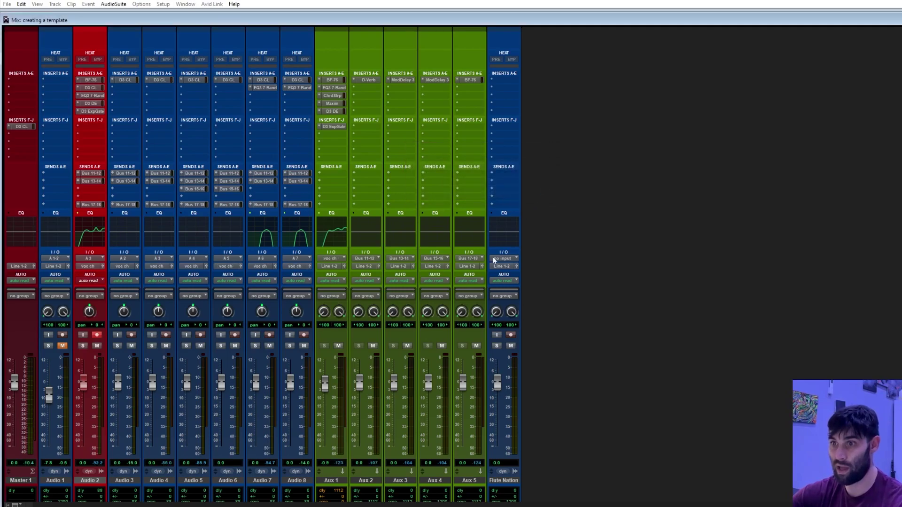
Step: Rename Bus 11-12 on Aux 2's input to 'revrb'
ctrl+super+click(360, 260)
text(re)
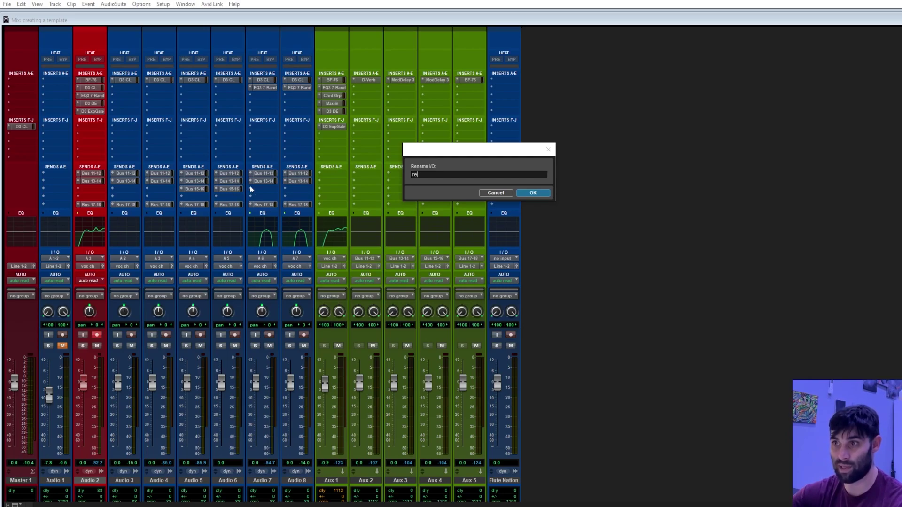
text(vrb)
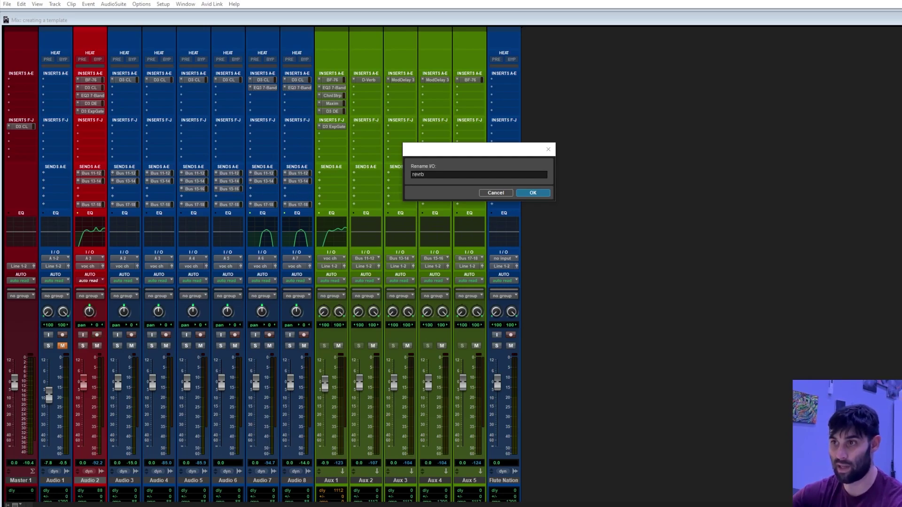
click(536, 193)
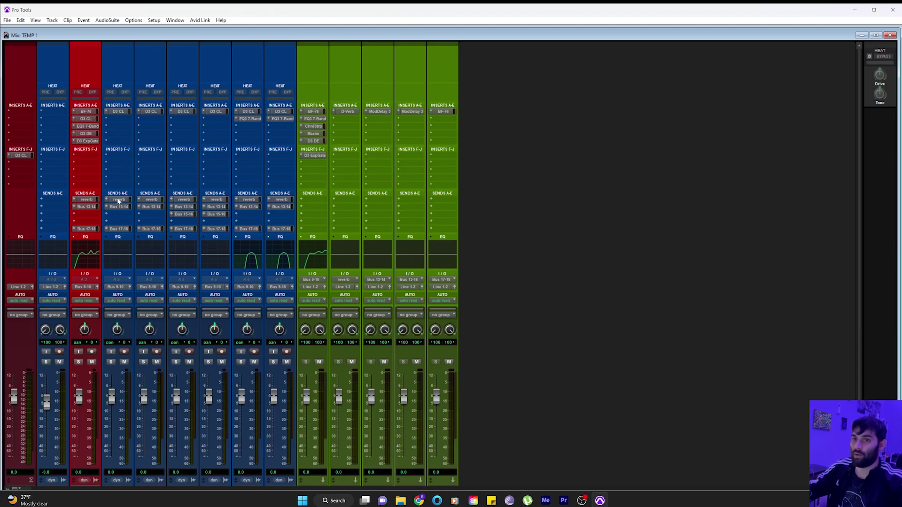
Step: Give the first green aux track a reverb send plus copies of the Bus 13-14 and 17-18 sends
click(309, 201)
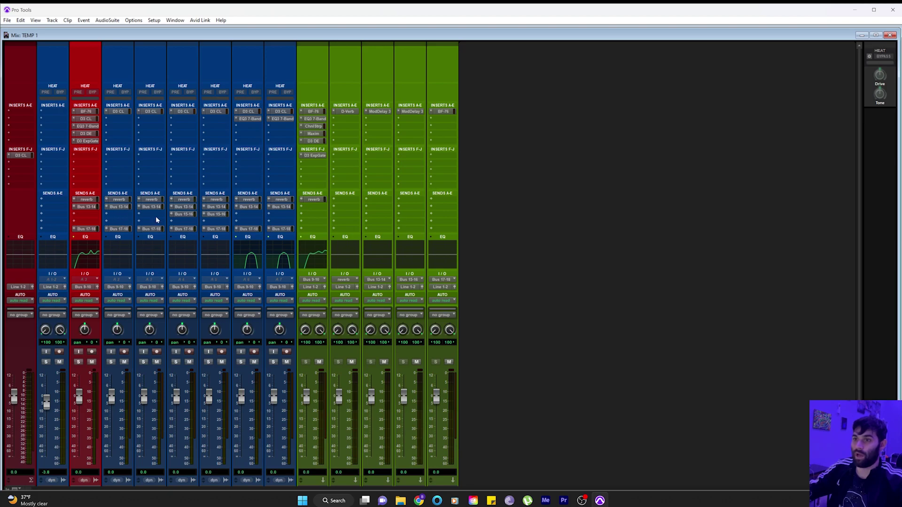
drag(126, 210, 312, 207)
drag(87, 232, 310, 219)
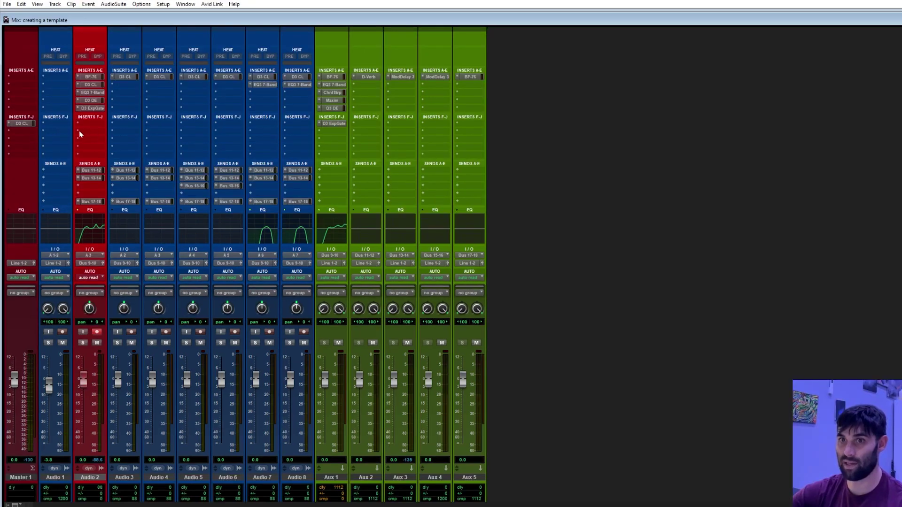
scroll(625, 150, up, 1)
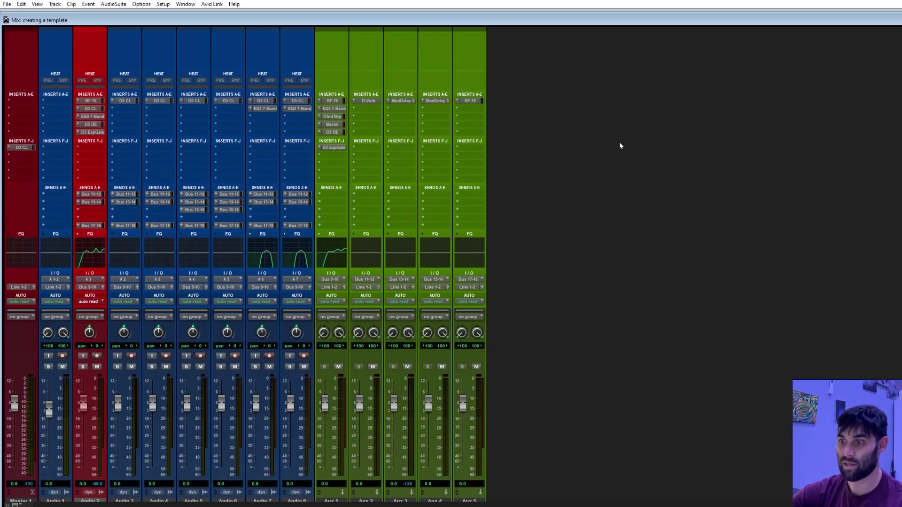
scroll(597, 155, down, 3)
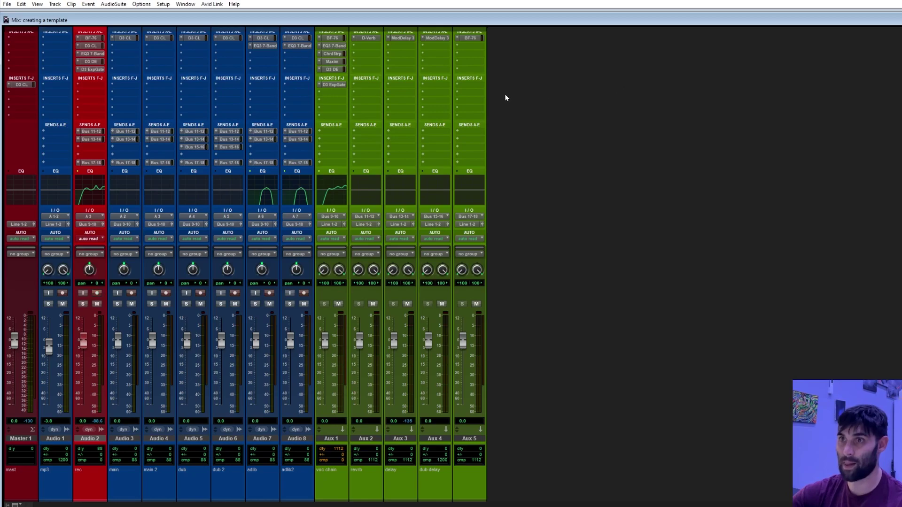
scroll(498, 108, up, 3)
click(7, 4)
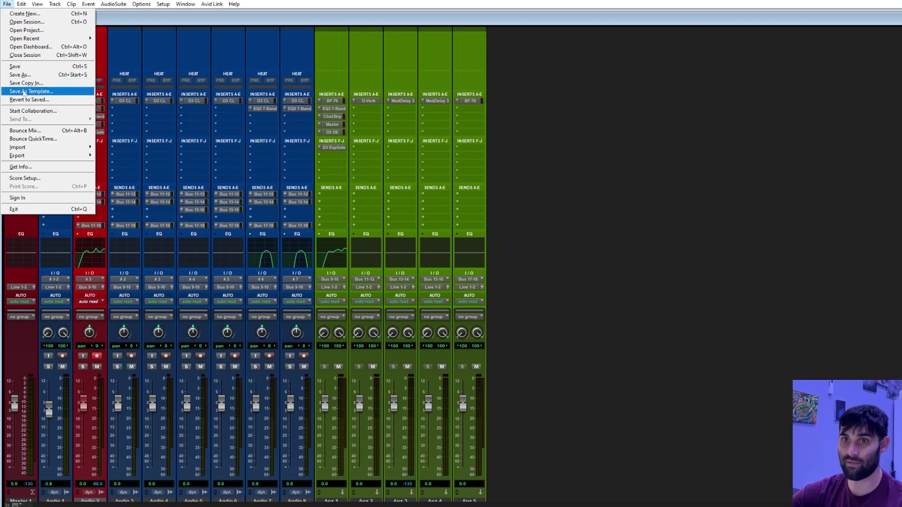
Step: Save the session as template 'TEMP 1' in the Record+Mix category
click(23, 92)
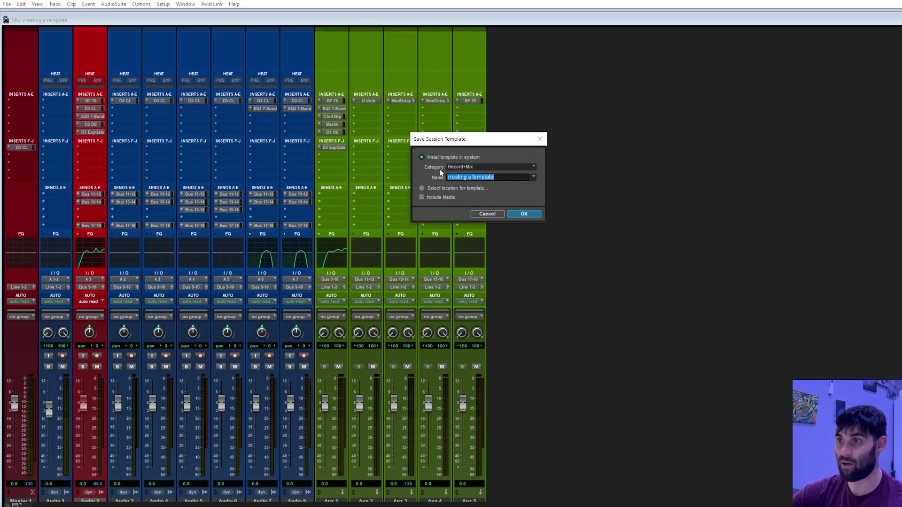
click(491, 167)
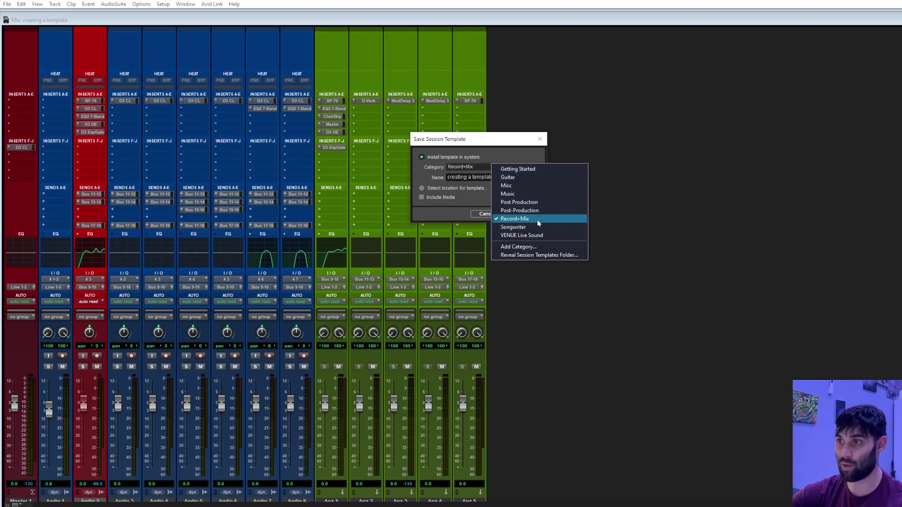
click(549, 219)
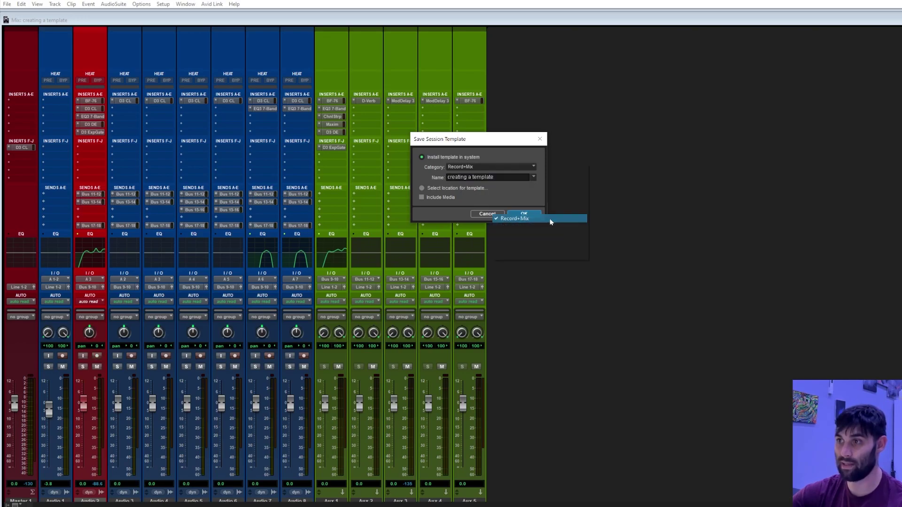
triple_click(505, 177)
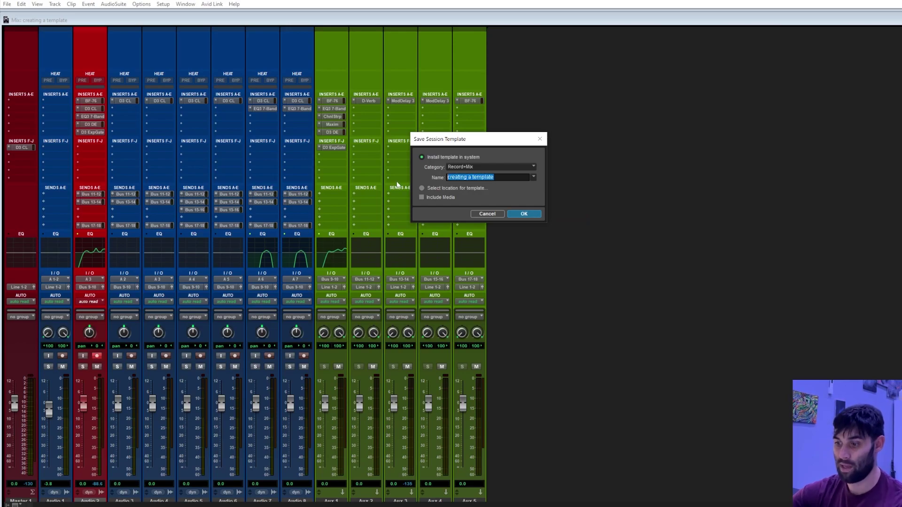
key(BackSpace)
text(TEMP 1)
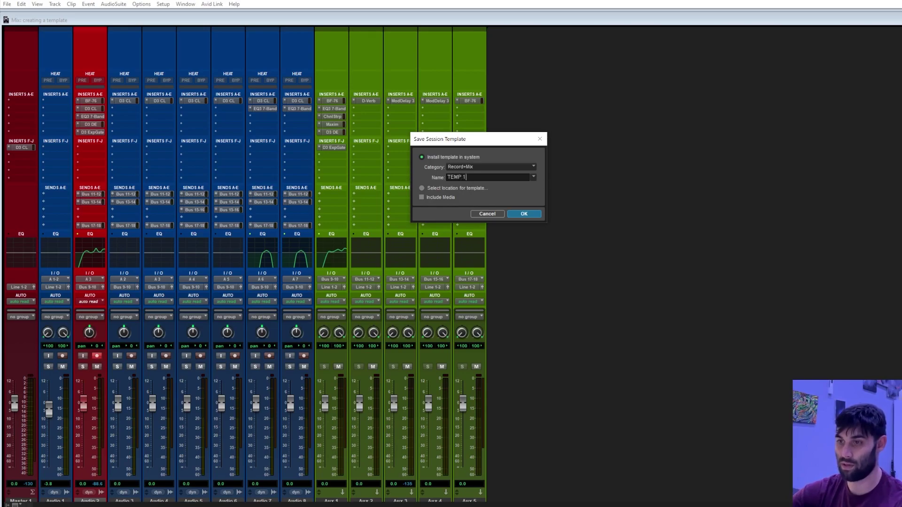
click(527, 215)
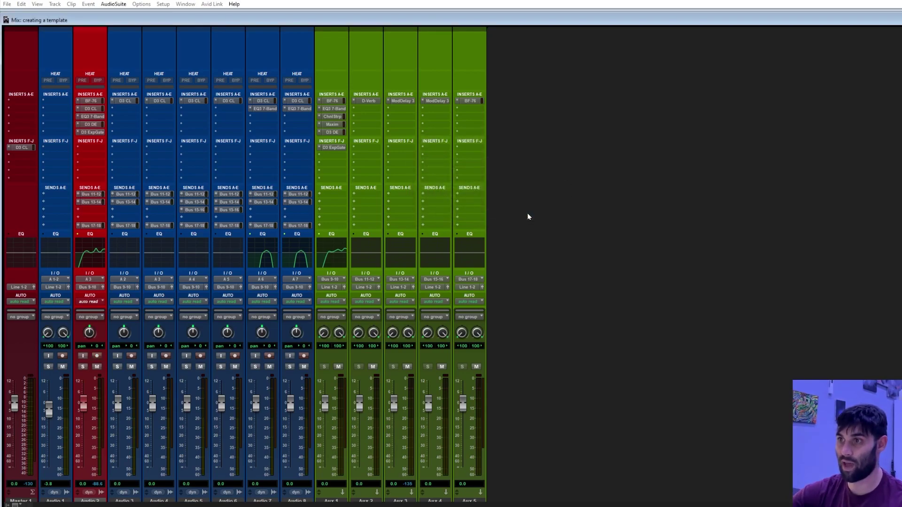
Step: In the new-session Dashboard, locate TEMP 1 under the Record+Mix template group, then dismiss it
click(7, 4)
click(19, 14)
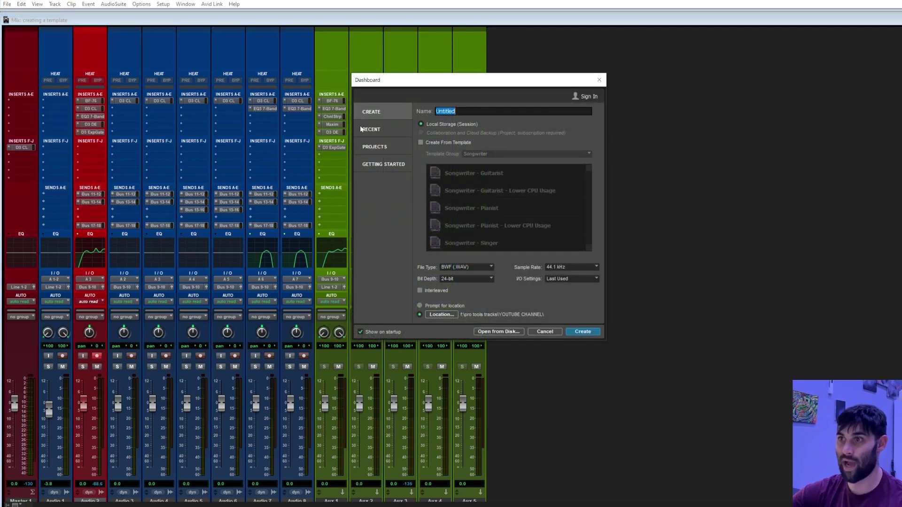
click(420, 142)
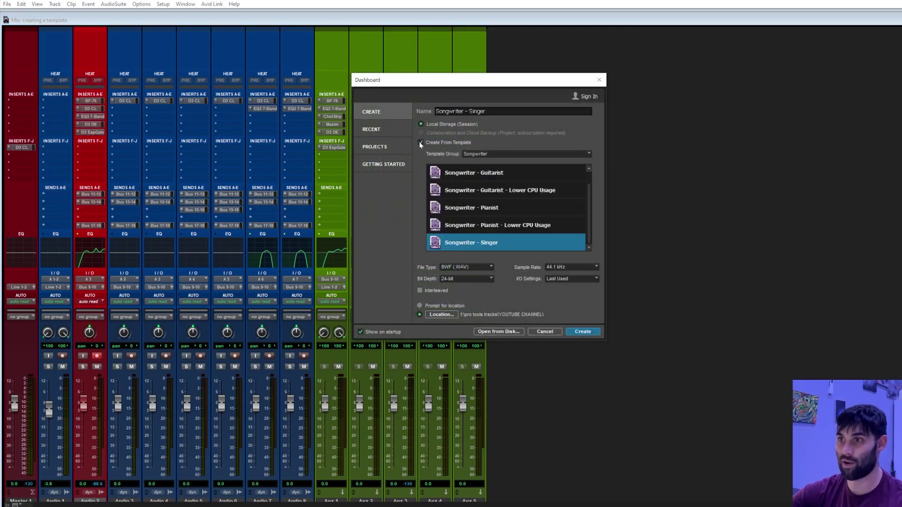
click(535, 153)
click(568, 206)
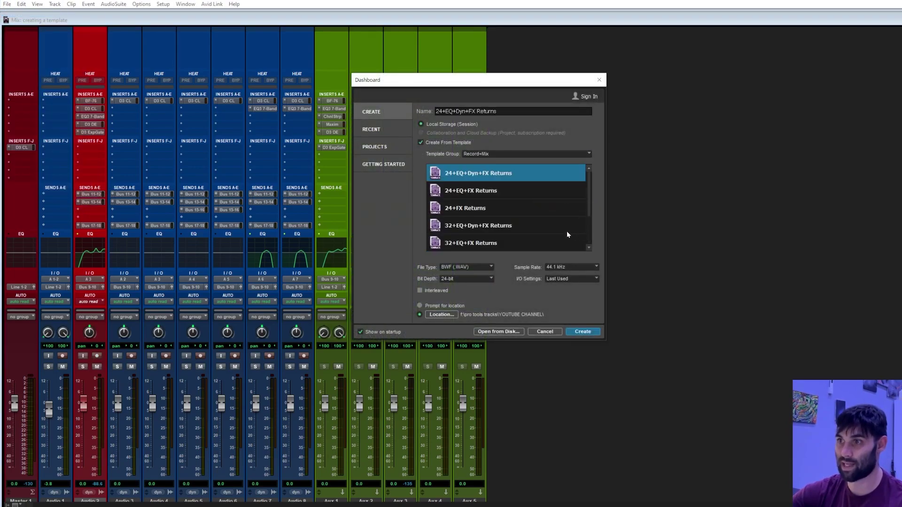
scroll(566, 230, down, 3)
click(462, 242)
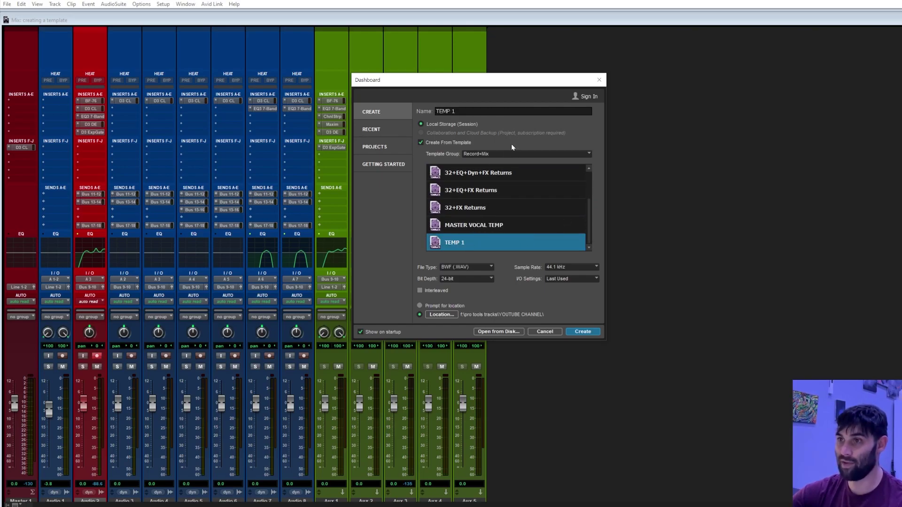
drag(519, 80, 689, 68)
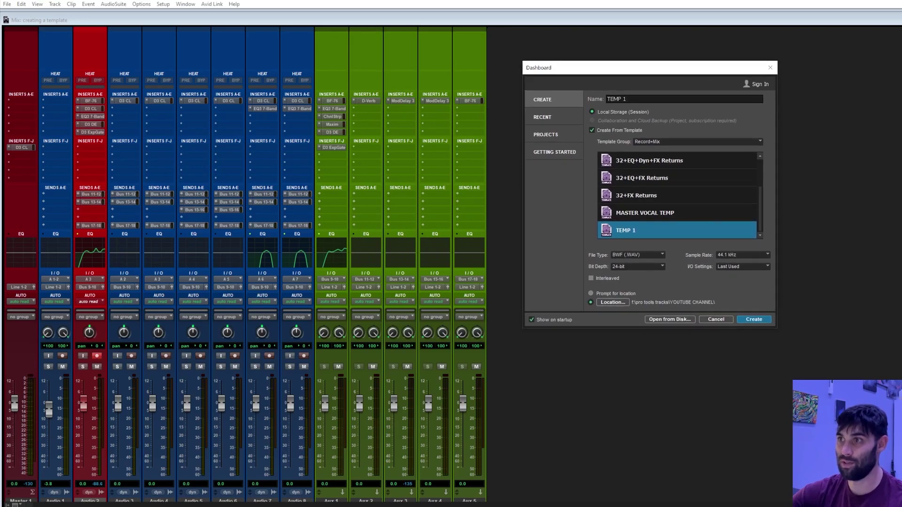
key(Escape)
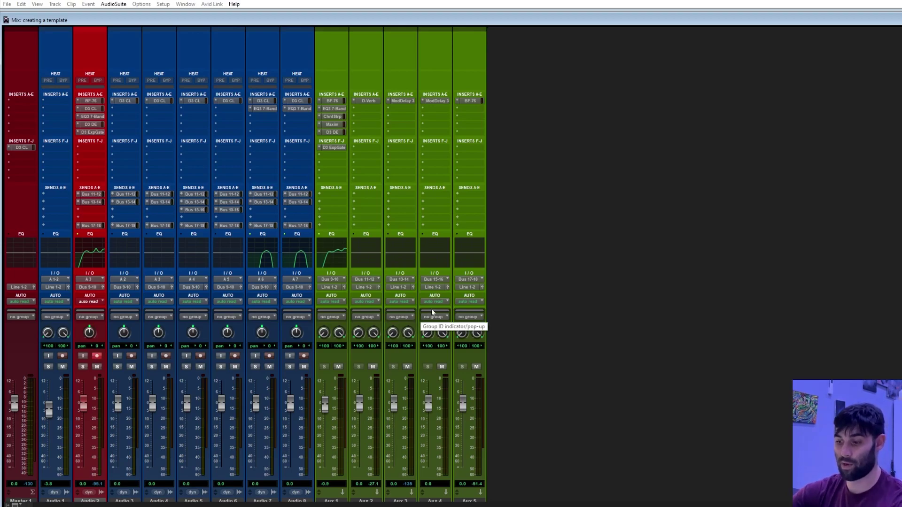
Step: In the Edit window, move the Flute Nation clip onto the Audio 1 track and zoom in
click(184, 5)
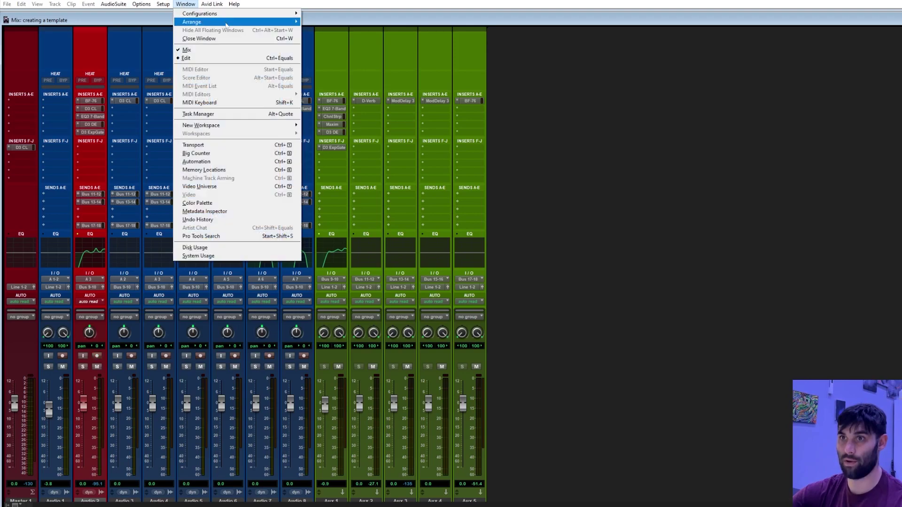
click(188, 58)
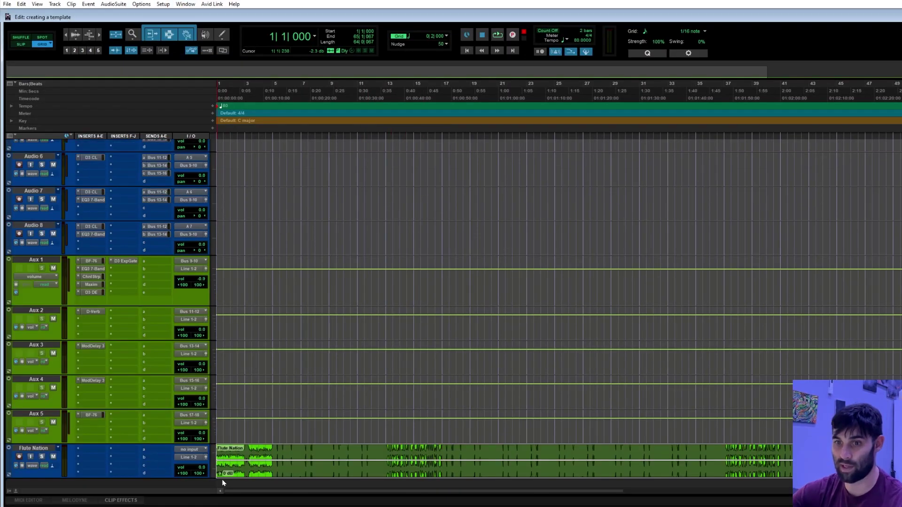
drag(242, 473, 221, 189)
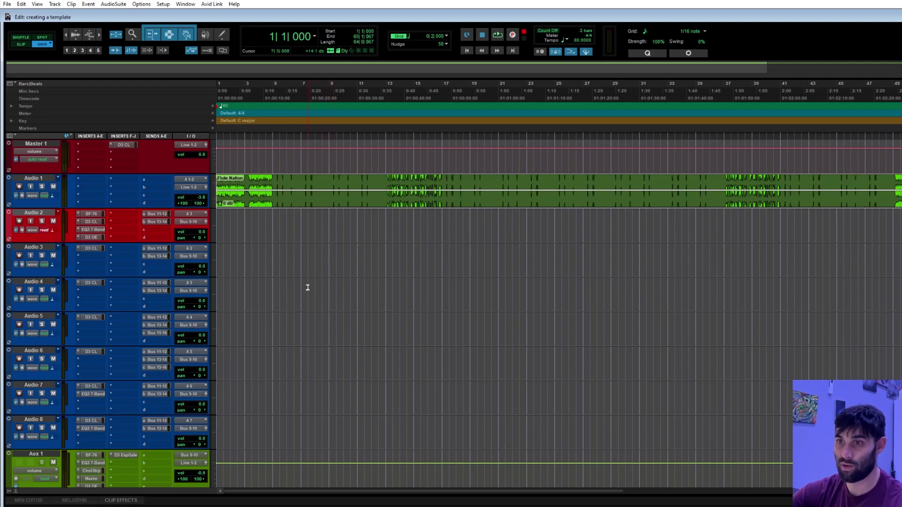
scroll(290, 215, up, 10)
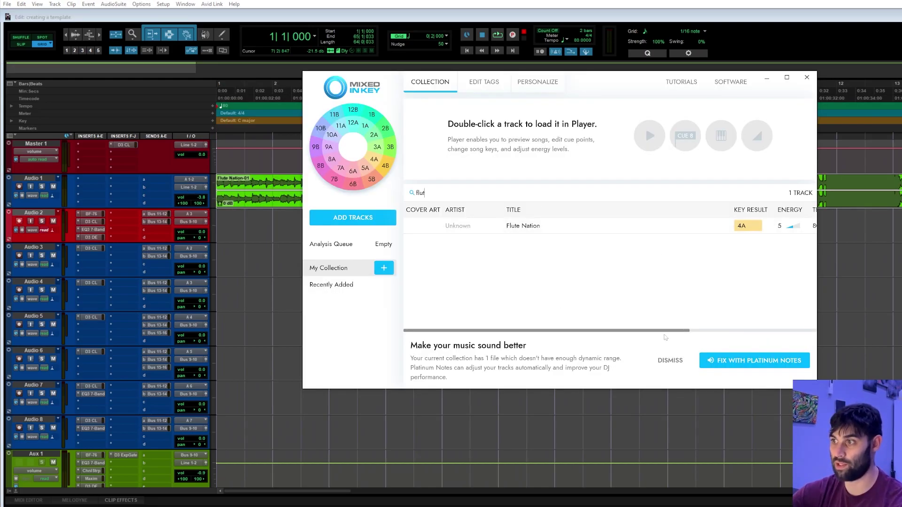
Step: Read Flute Nation's 80 BPM tempo in Mixed In Key, then minimize it
drag(666, 331, 704, 331)
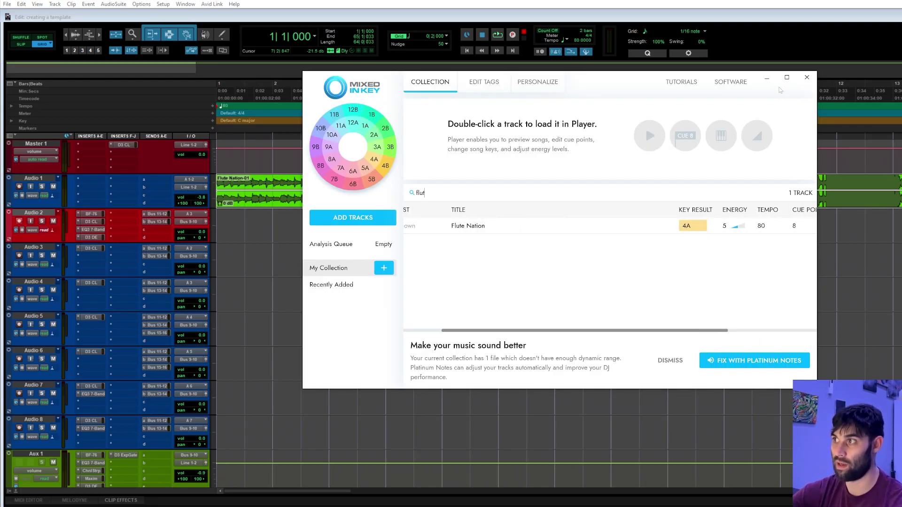
click(767, 78)
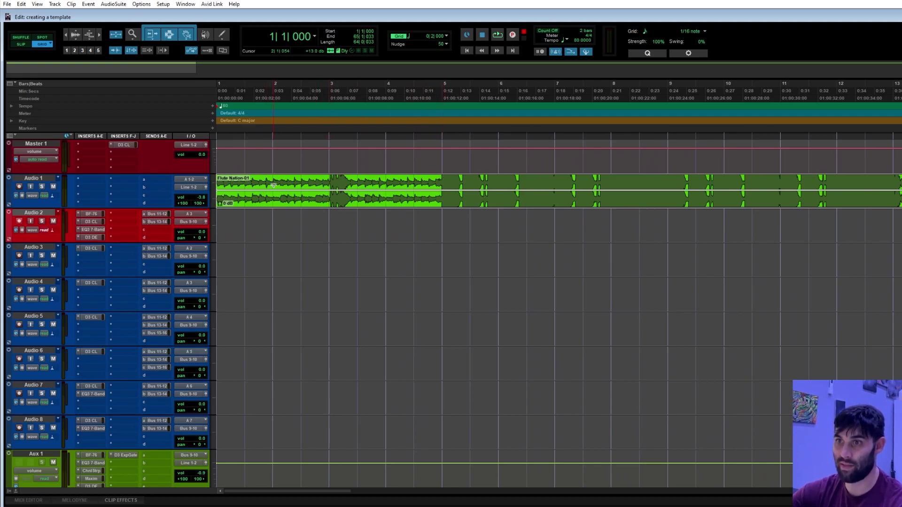
Step: Record a take on Audio 2 from bar 1 and move Audio 2_02 down to Audio 3
drag(666, 191, 571, 225)
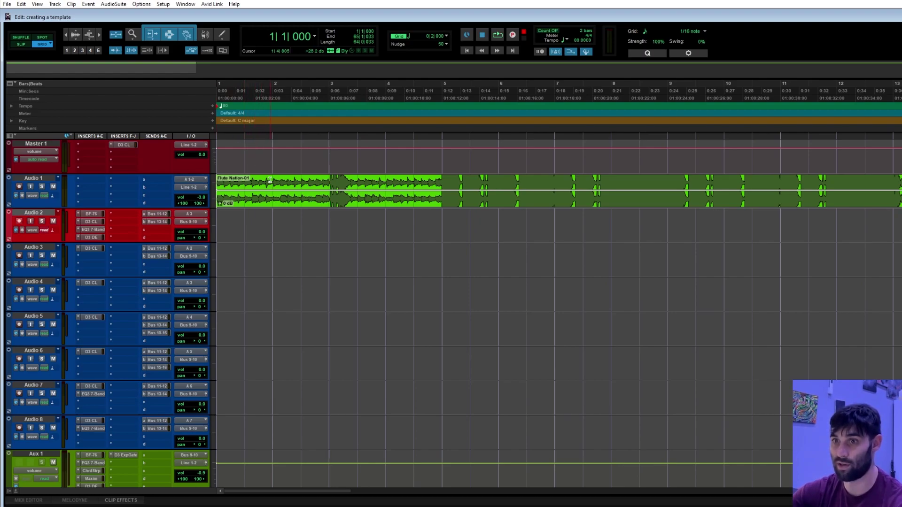
key(ctrl+space)
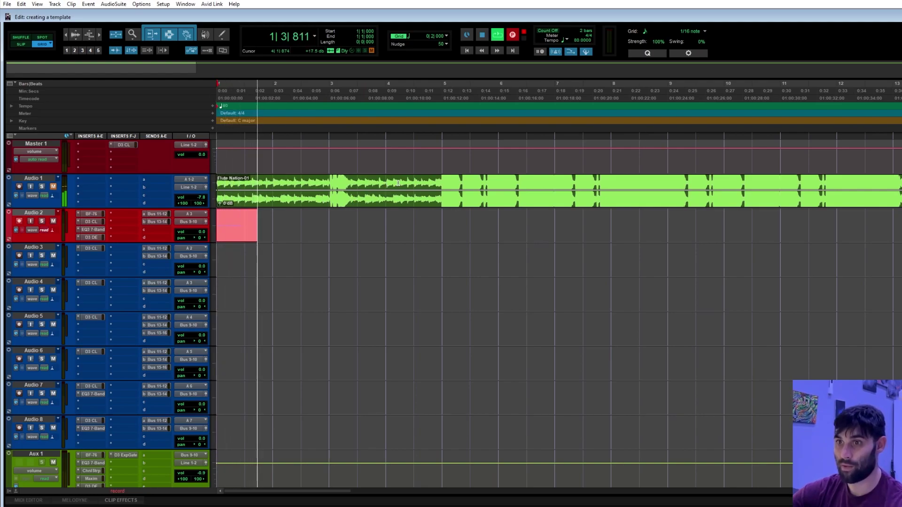
key(space)
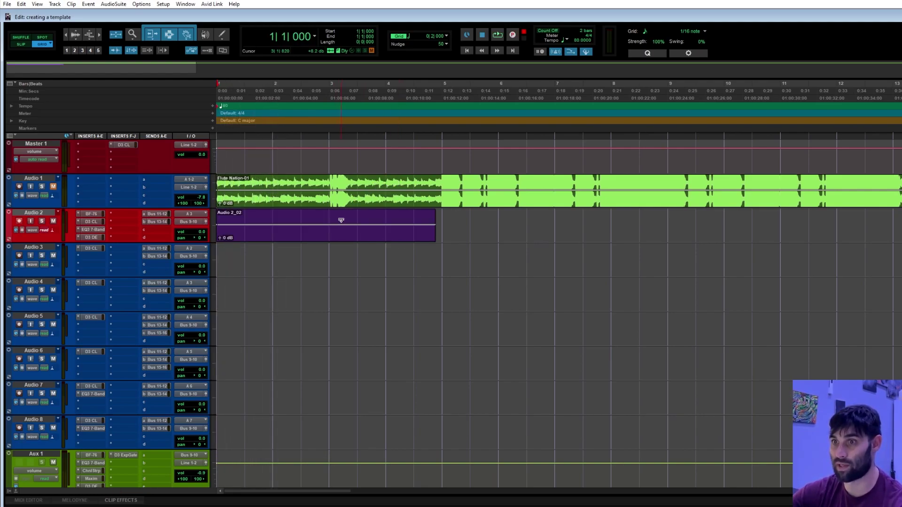
drag(340, 220, 340, 247)
click(454, 244)
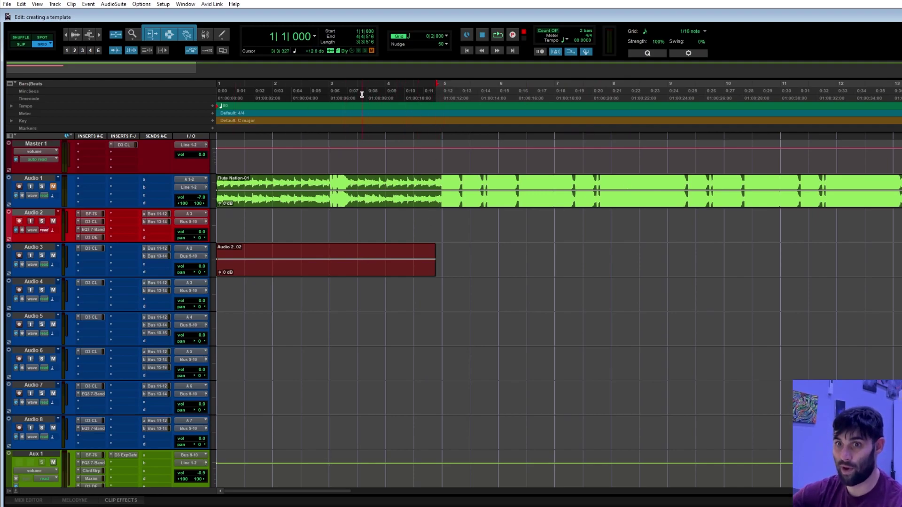
Step: Record a take from 3|3|000 and move Audio 2_03 onto Audio 4
click(377, 93)
click(355, 93)
key(space)
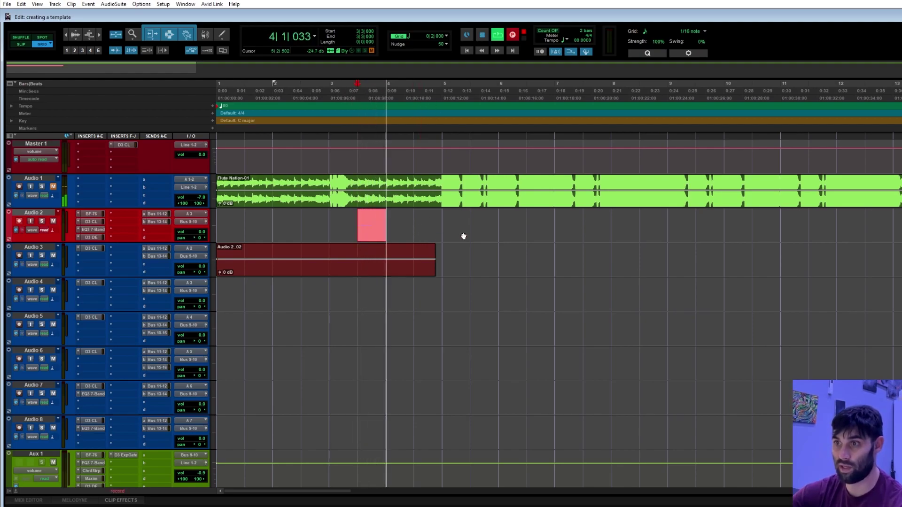
key(space)
key(semicolon)
drag(445, 272, 444, 280)
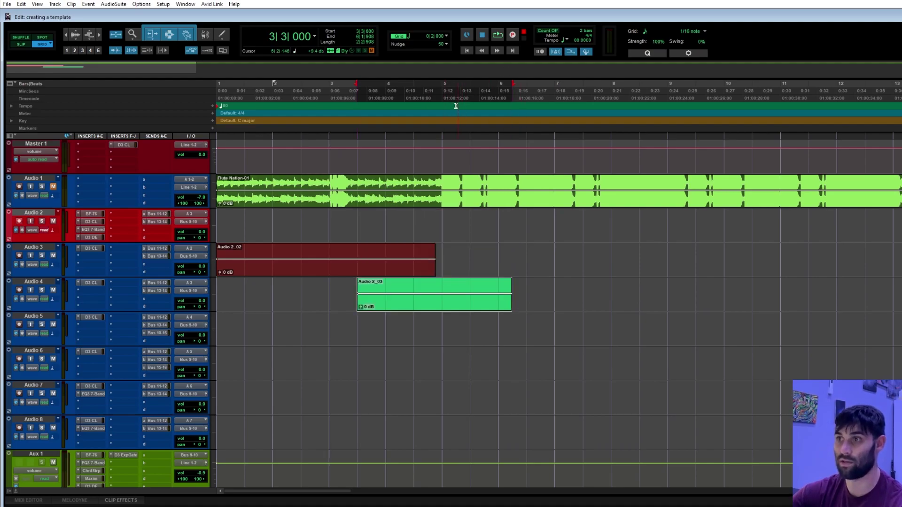
Step: Record a take from 4|3|000, trim Audio 2_04 to start at bar 5, and place it on Audio 3
click(449, 89)
click(414, 90)
key(ctrl+space)
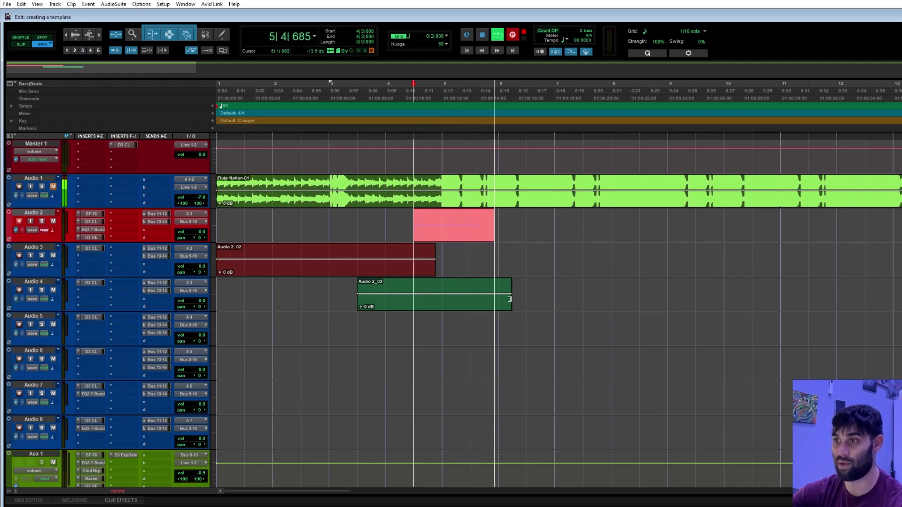
key(space)
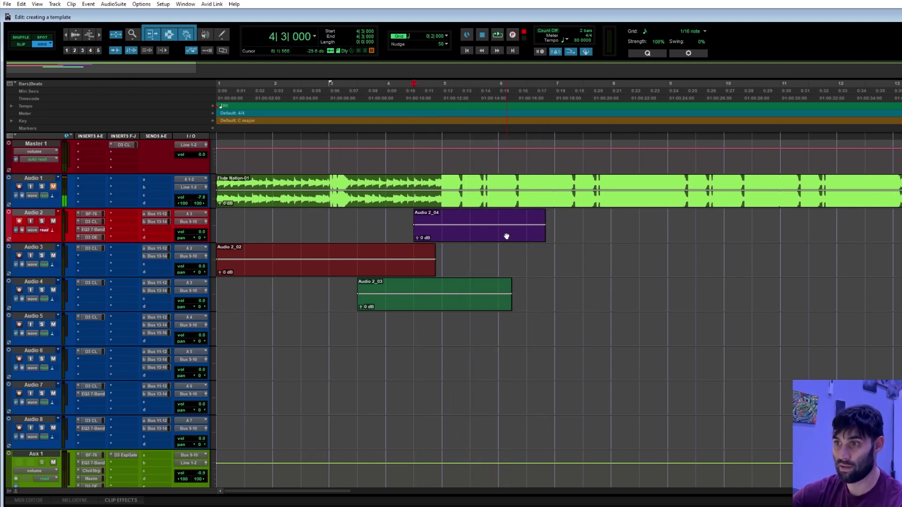
drag(411, 222, 474, 265)
click(582, 293)
scroll(606, 251, down, 1)
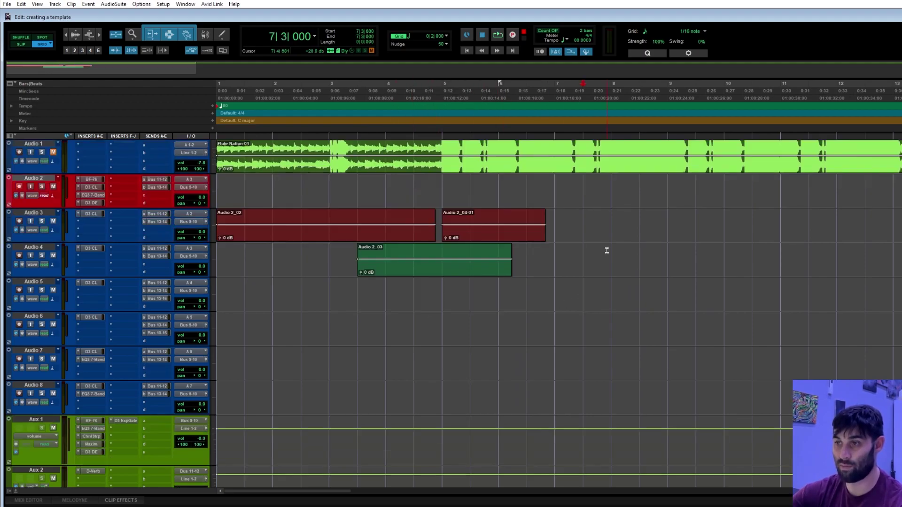
Step: Record a take from the session start and move Audio 2_05 onto Audio 5
key(Return)
key(ctrl+space)
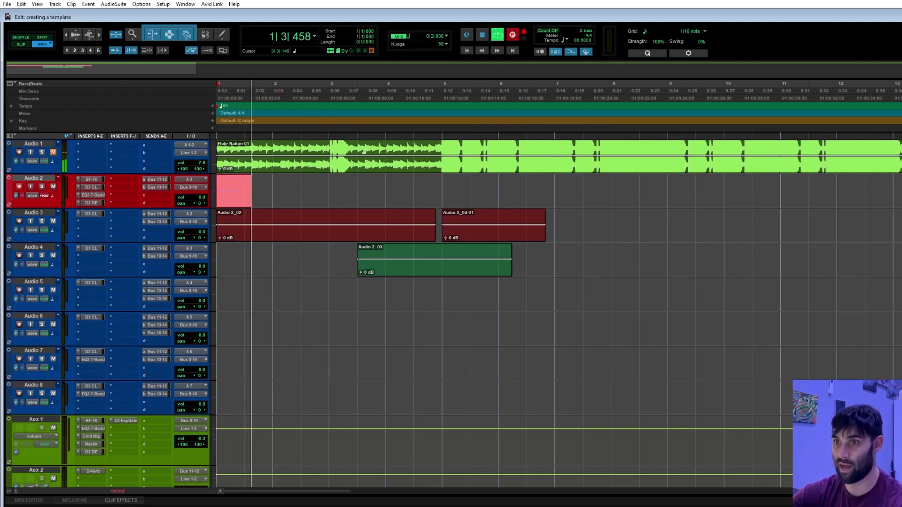
key(space)
drag(240, 203, 225, 293)
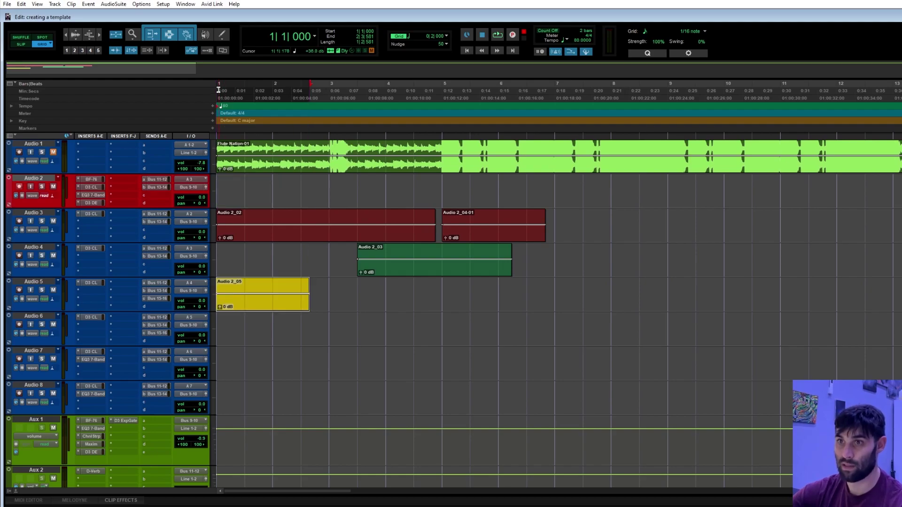
Step: Record another take, move Audio 2_06 onto Audio 7, and return to the Mix window
key(Return)
key(ctrl+space)
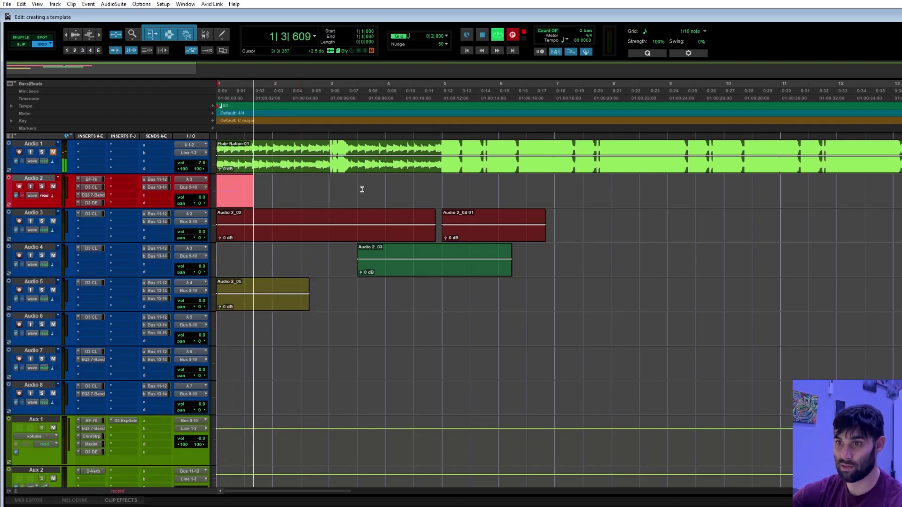
key(space)
click(612, 258)
drag(228, 204, 196, 371)
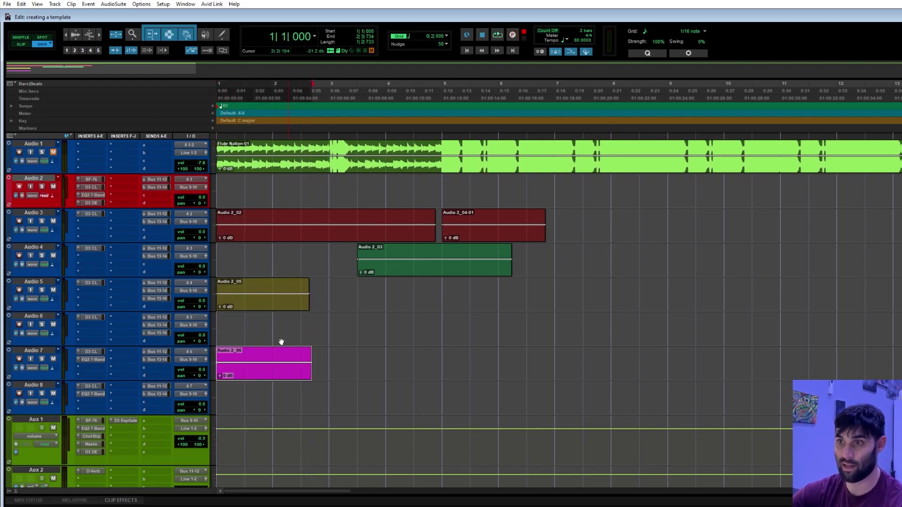
key(ctrl+equal)
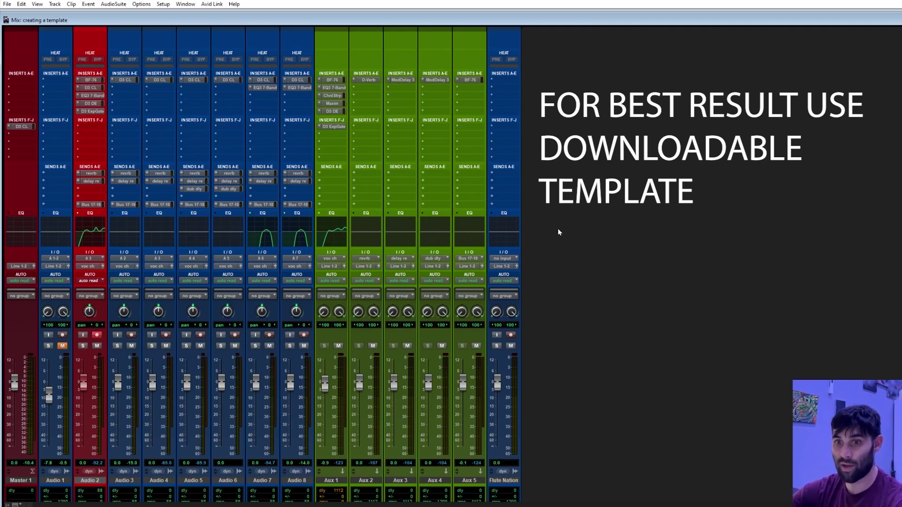
scroll(571, 238, down, 2)
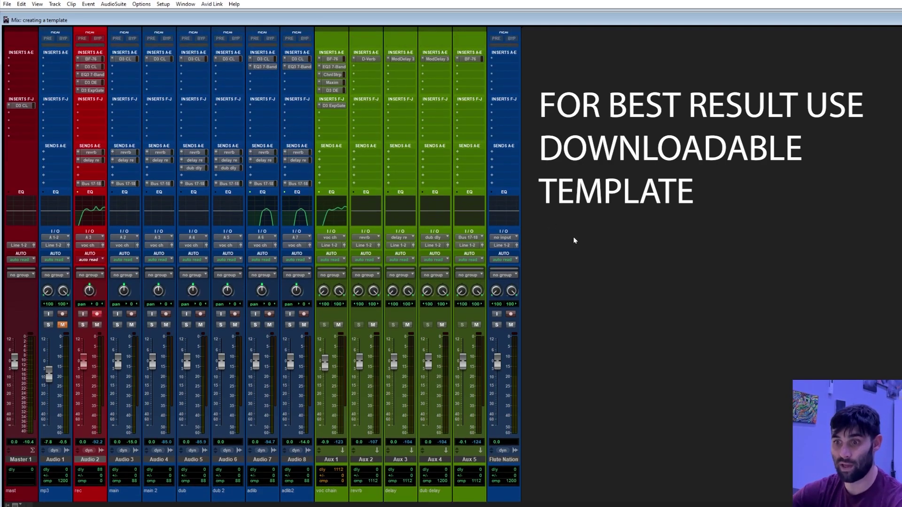